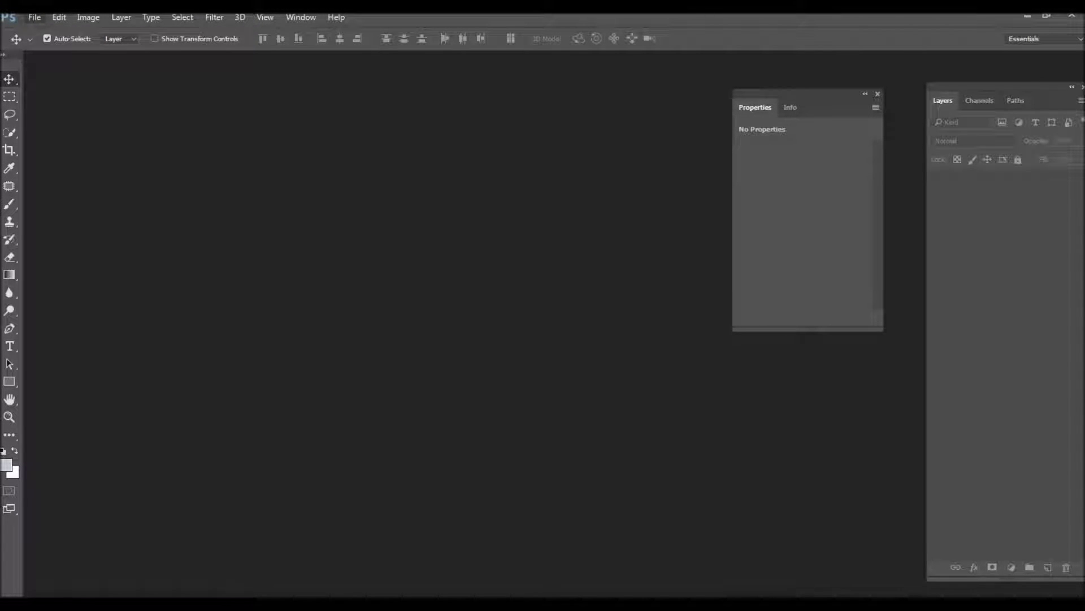
- Back out of the Open dialog without opening an existing file
{"action": "left_click", "coordinate": [34, 17]}
{"action": "left_click", "coordinate": [51, 44]}
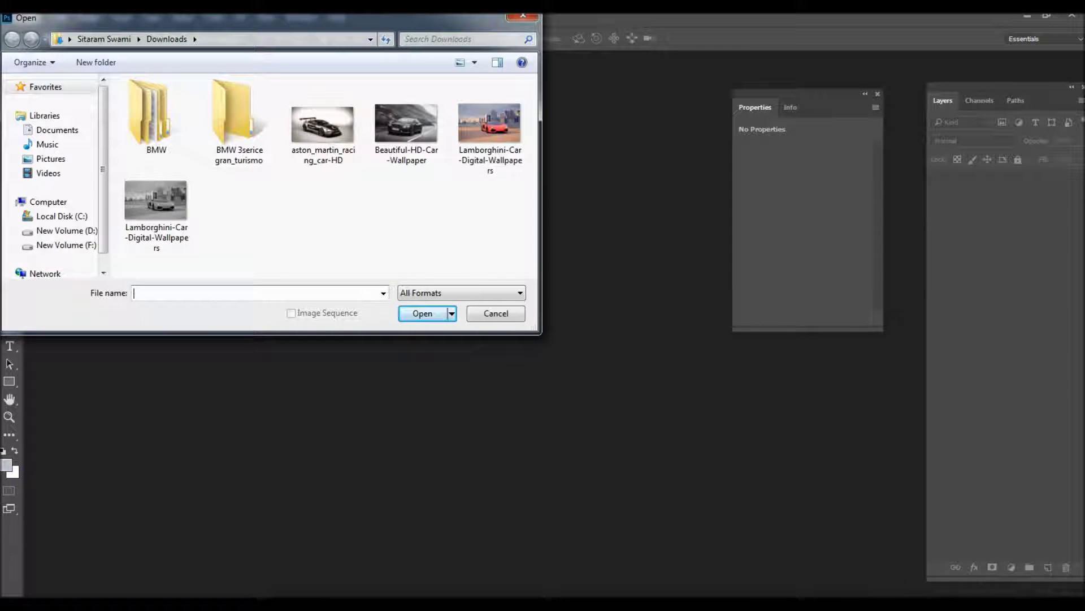
{"action": "left_click", "coordinate": [496, 313]}
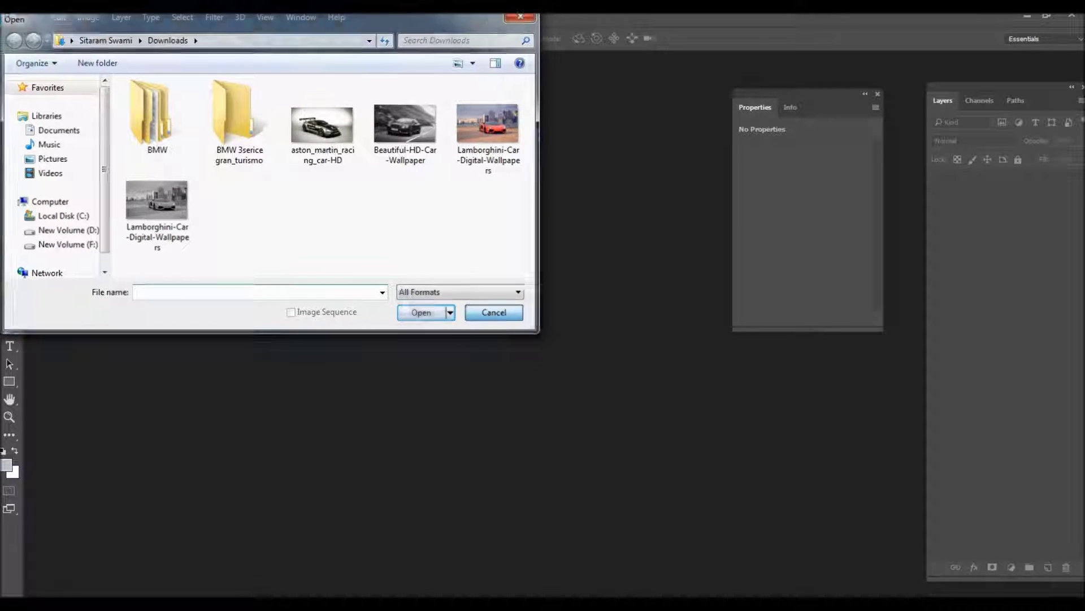
- Create a new white 1600 × 900 px document and close the floating Properties panel
{"action": "left_click", "coordinate": [34, 17]}
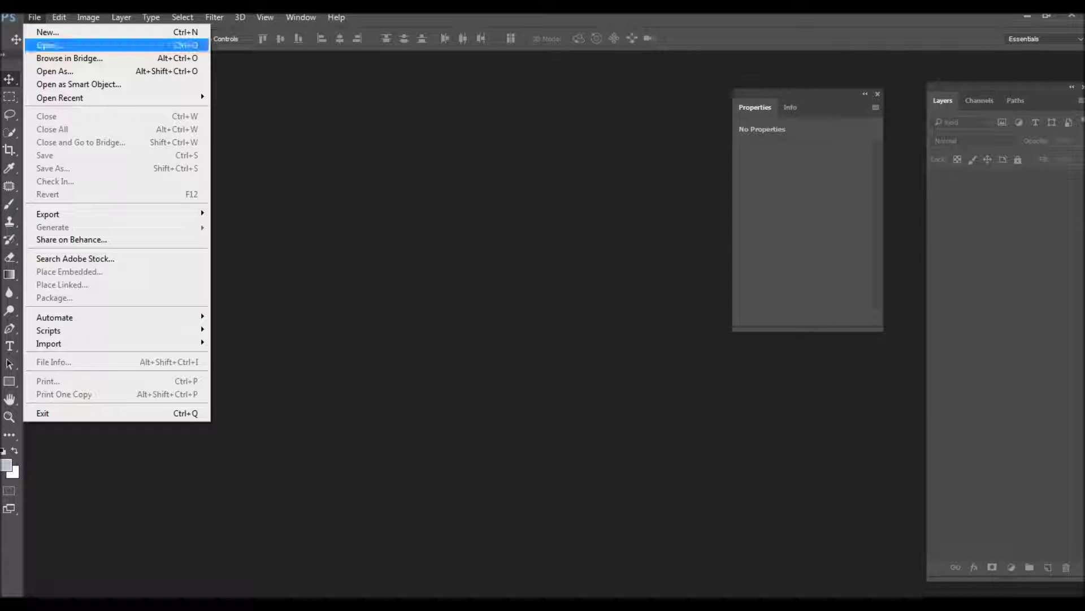
{"action": "left_click", "coordinate": [48, 32]}
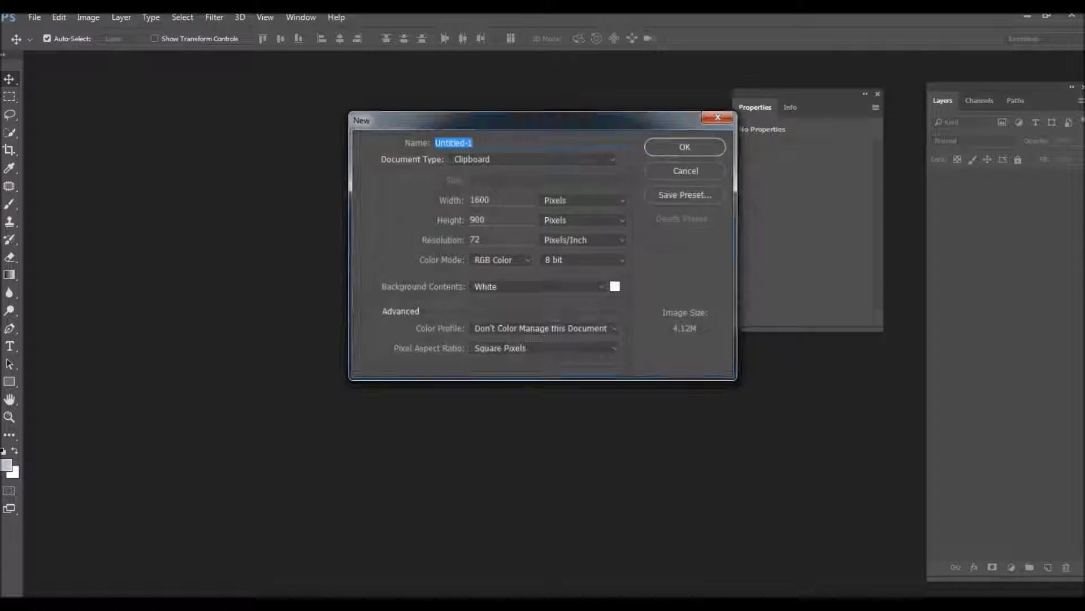
{"action": "key", "text": "Return"}
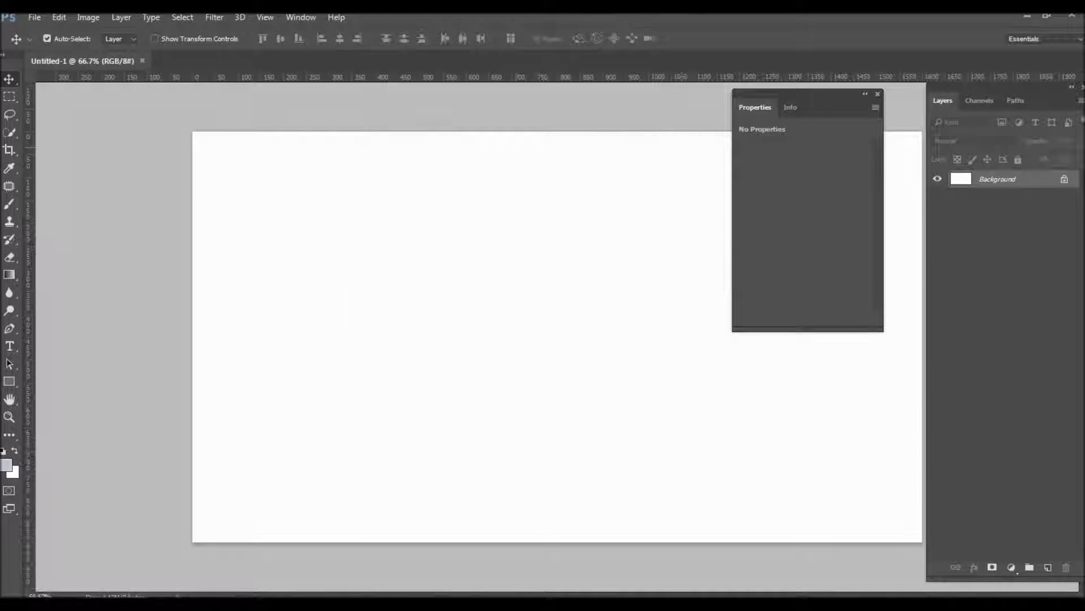
{"action": "left_click", "coordinate": [878, 94]}
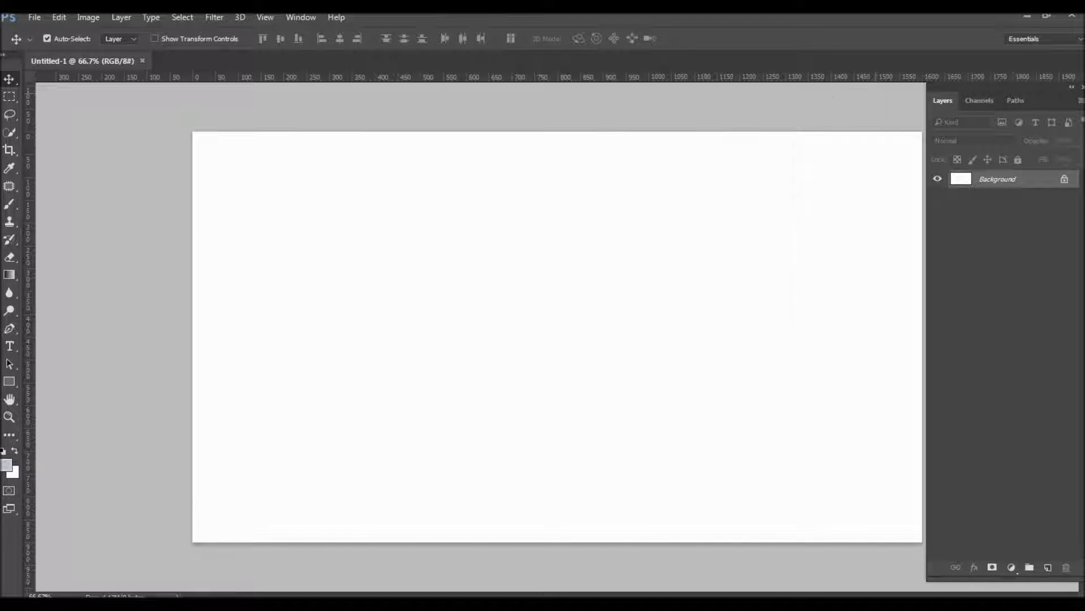
- Place a 100 × 100 px light grey triangle using the Custom Shape tool
{"action": "left_click", "coordinate": [9, 381]}
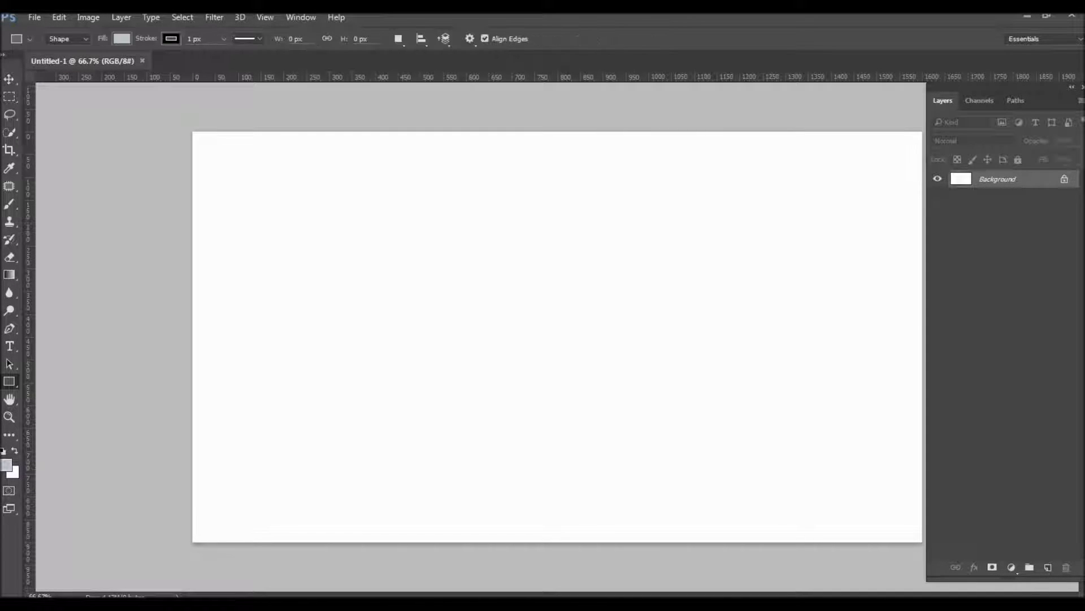
{"action": "left_click", "coordinate": [80, 446]}
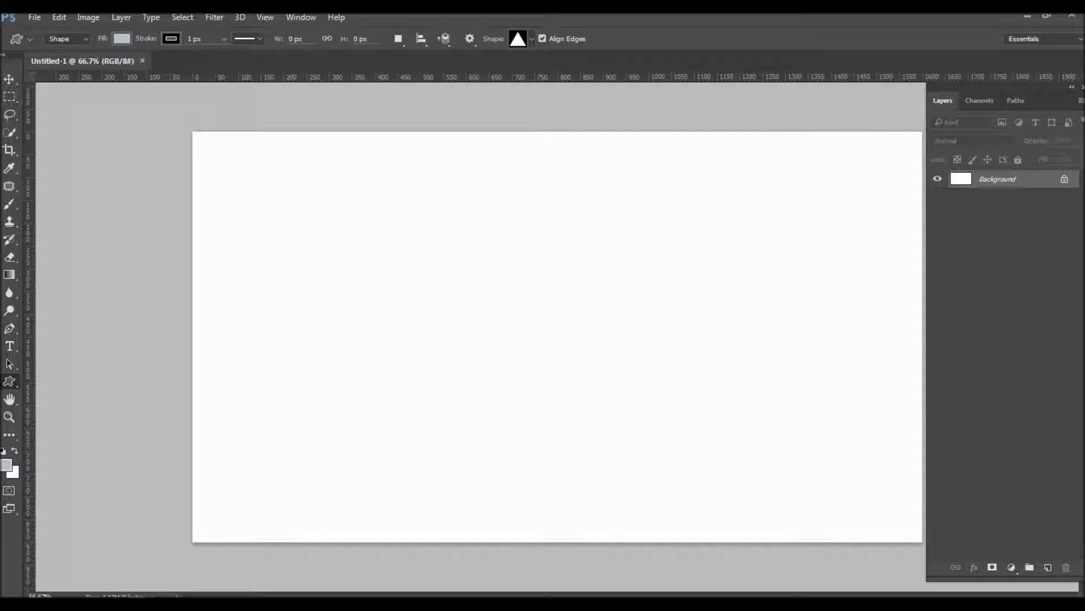
{"action": "left_click", "coordinate": [532, 39]}
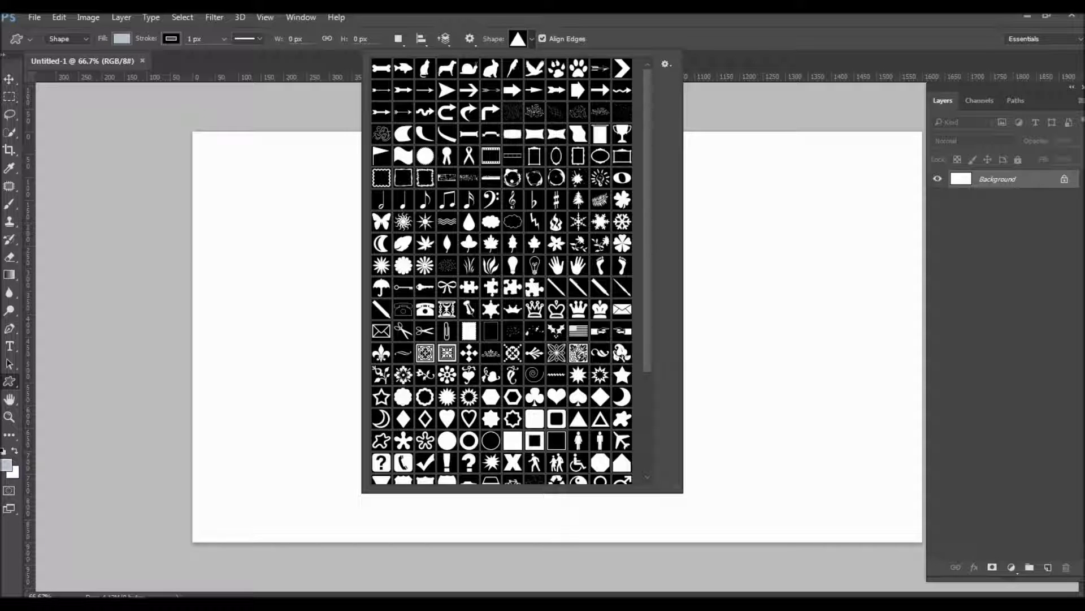
{"action": "left_click", "coordinate": [512, 204]}
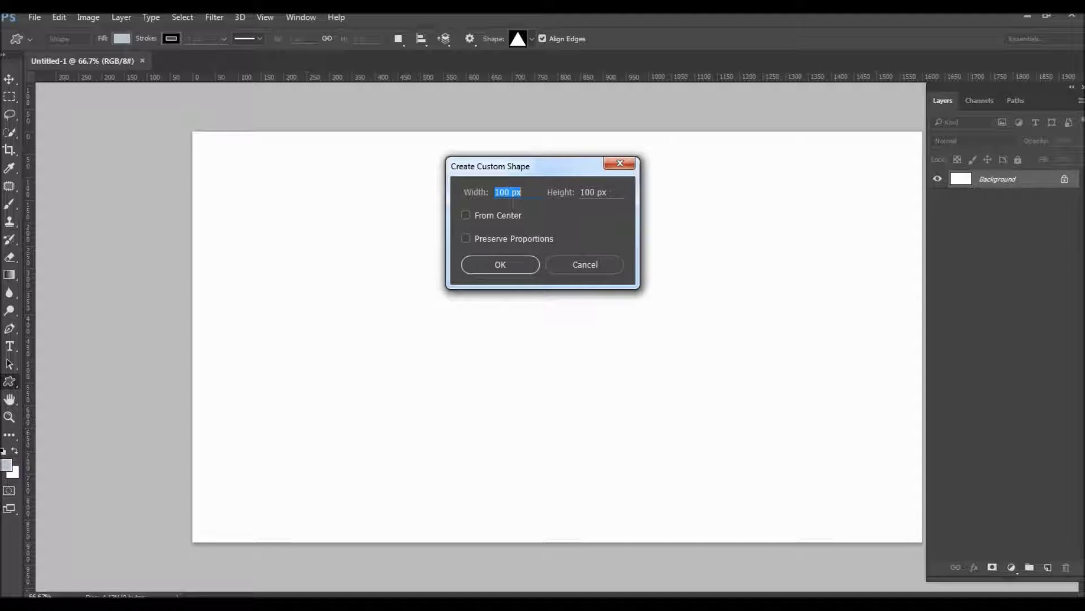
{"action": "left_click", "coordinate": [500, 264]}
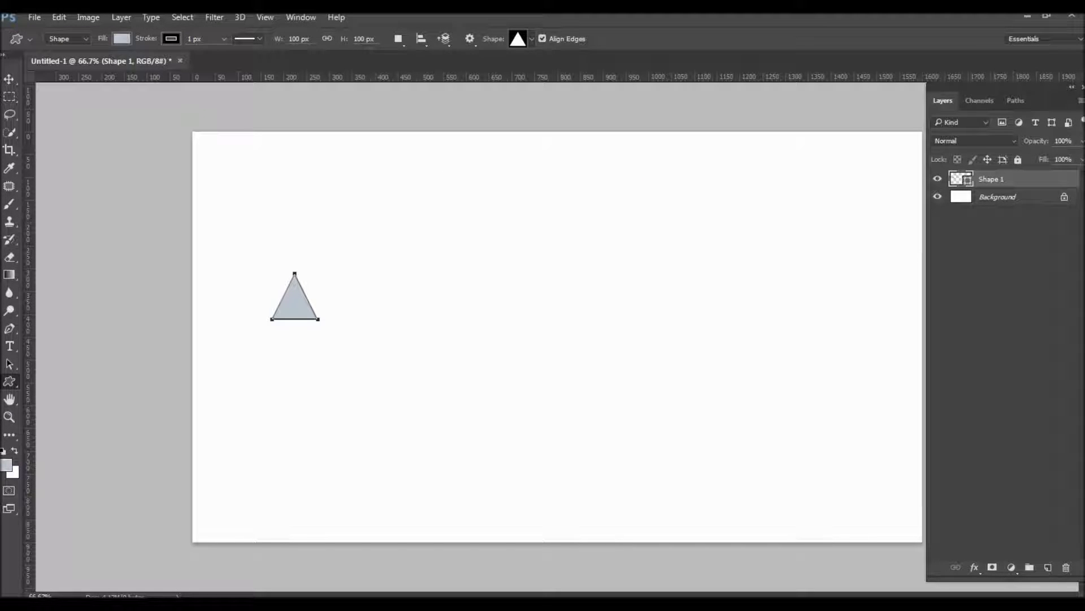
- Set the triangle's outline stroke to none
{"action": "left_click", "coordinate": [121, 39]}
{"action": "left_click", "coordinate": [112, 65]}
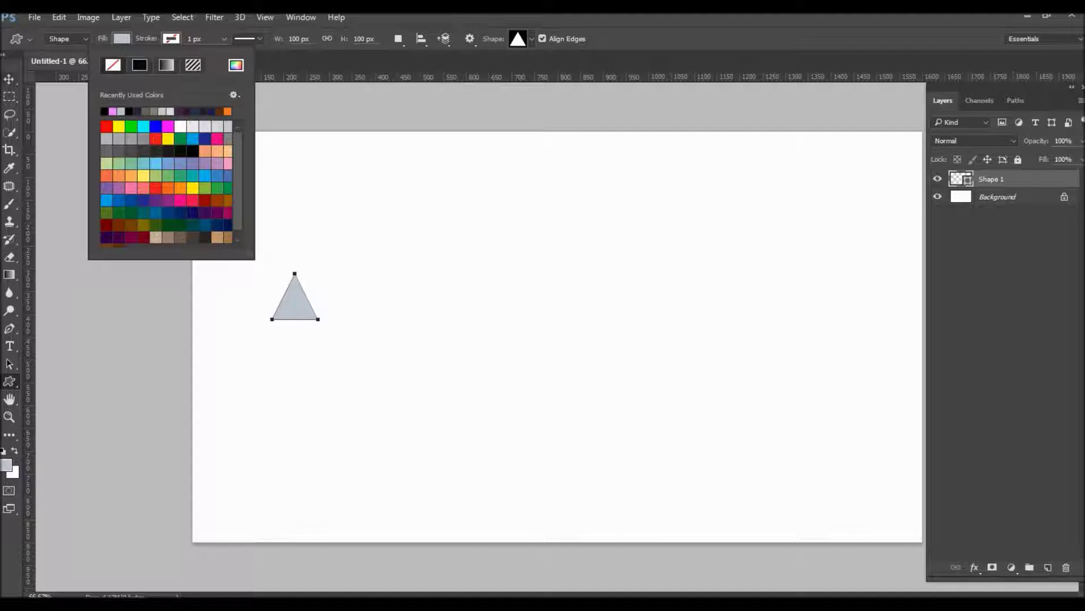
{"action": "key", "text": "v"}
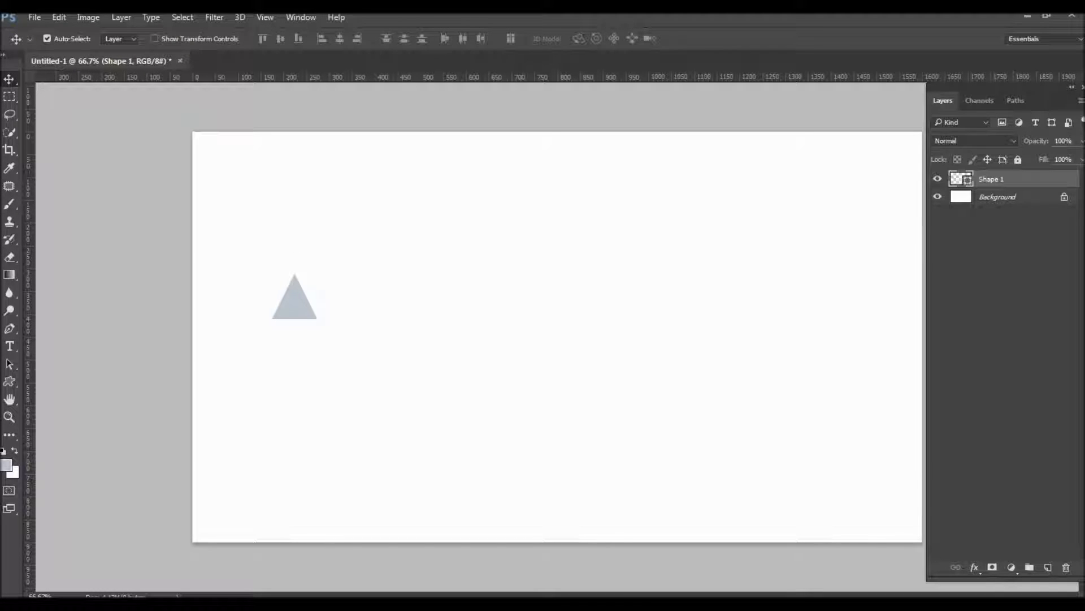
- Duplicate the Shape 1 triangle layer as 'Shape 1 copy'
{"action": "right_click", "coordinate": [994, 179]}
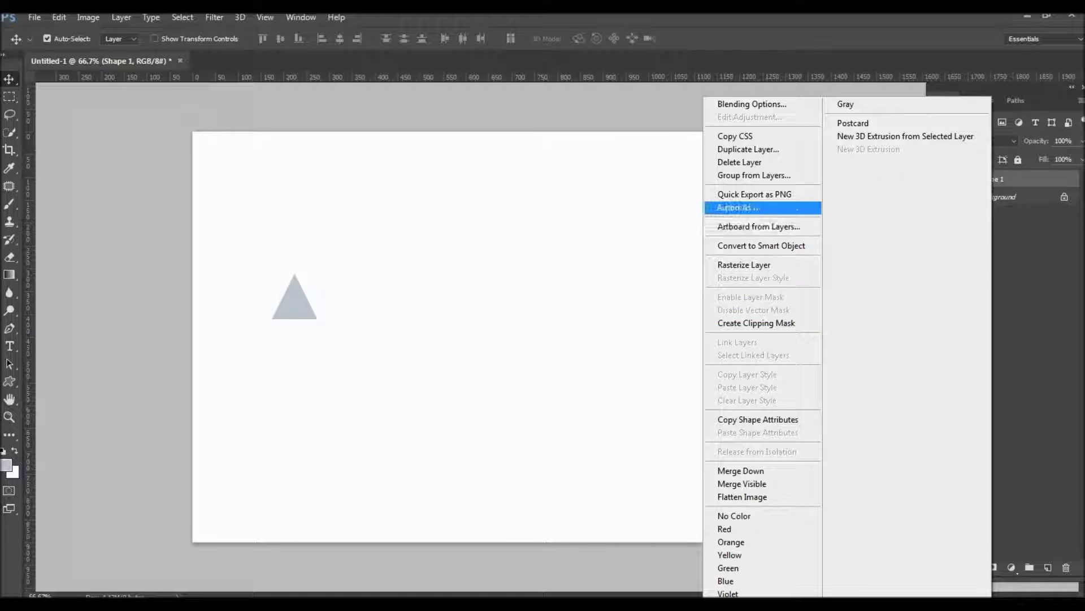
{"action": "left_click", "coordinate": [749, 149]}
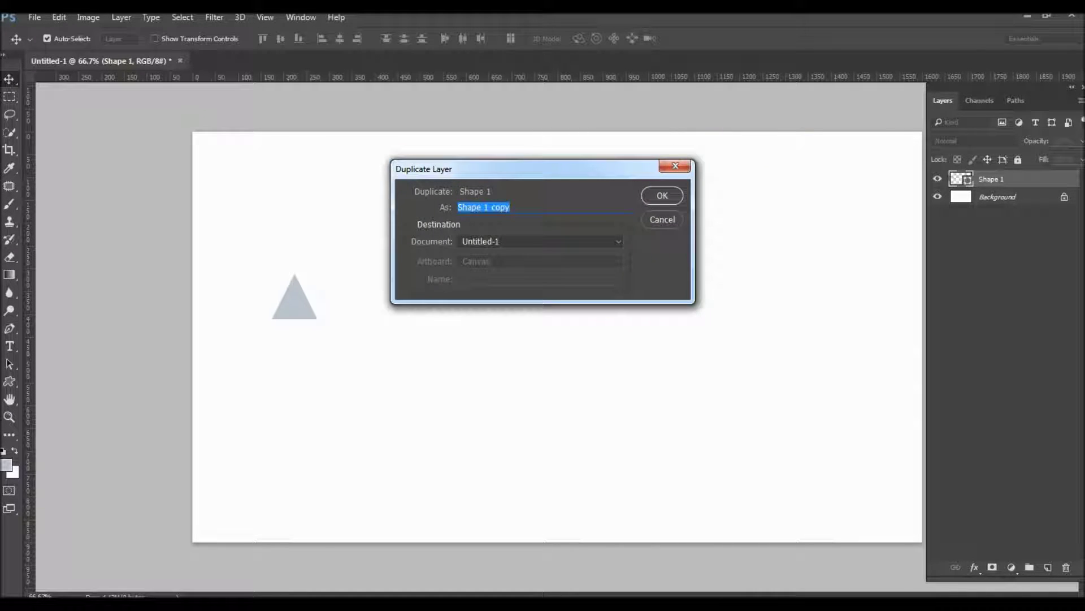
{"action": "left_click", "coordinate": [659, 194]}
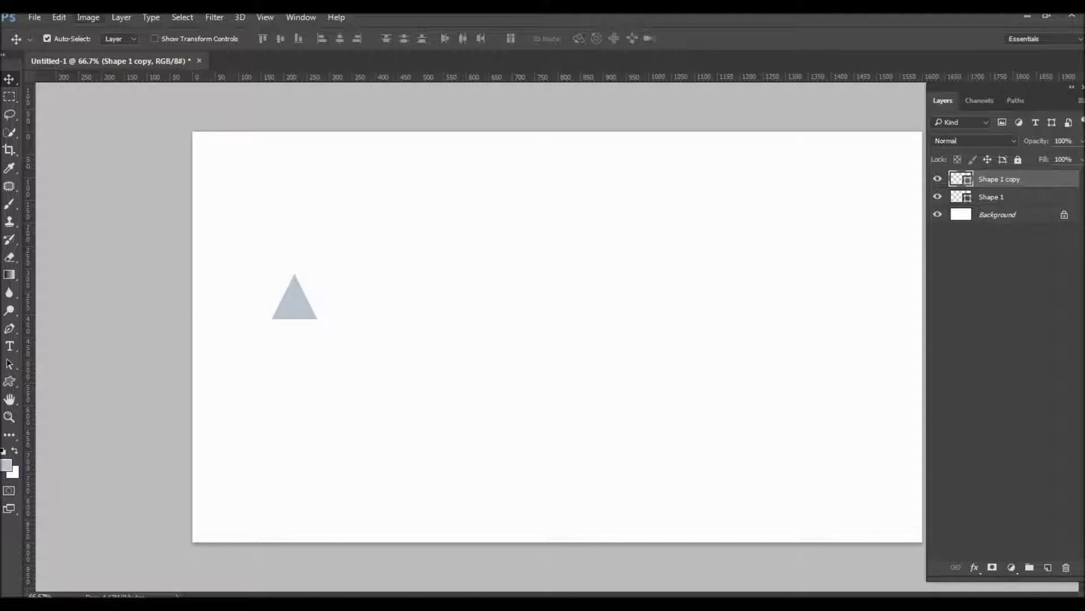
{"action": "left_click", "coordinate": [88, 17]}
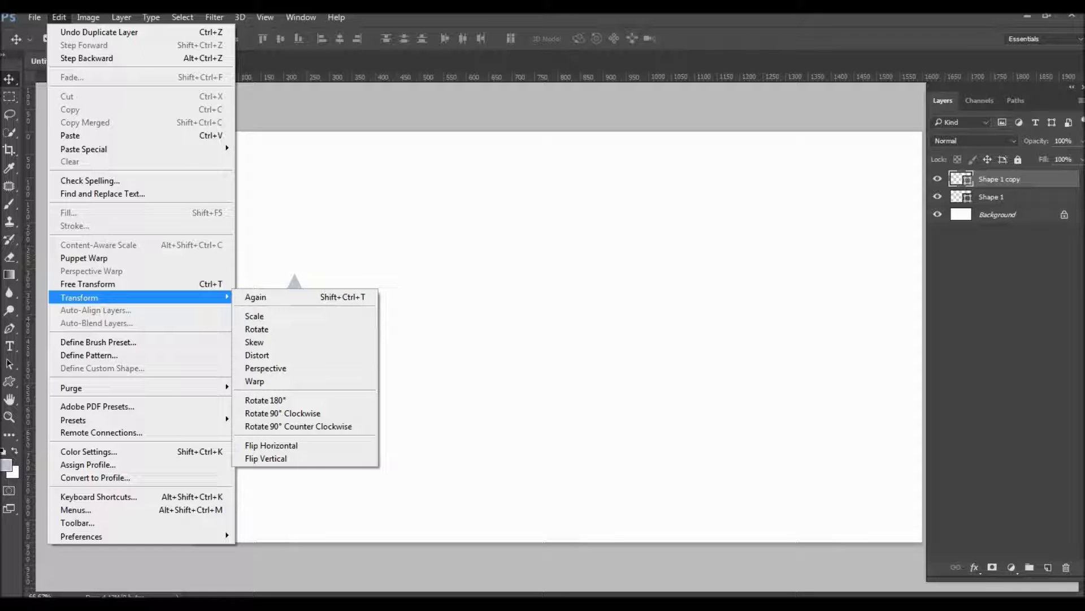
- Flip the copied triangle vertically with Free Transform
{"action": "left_click", "coordinate": [88, 284]}
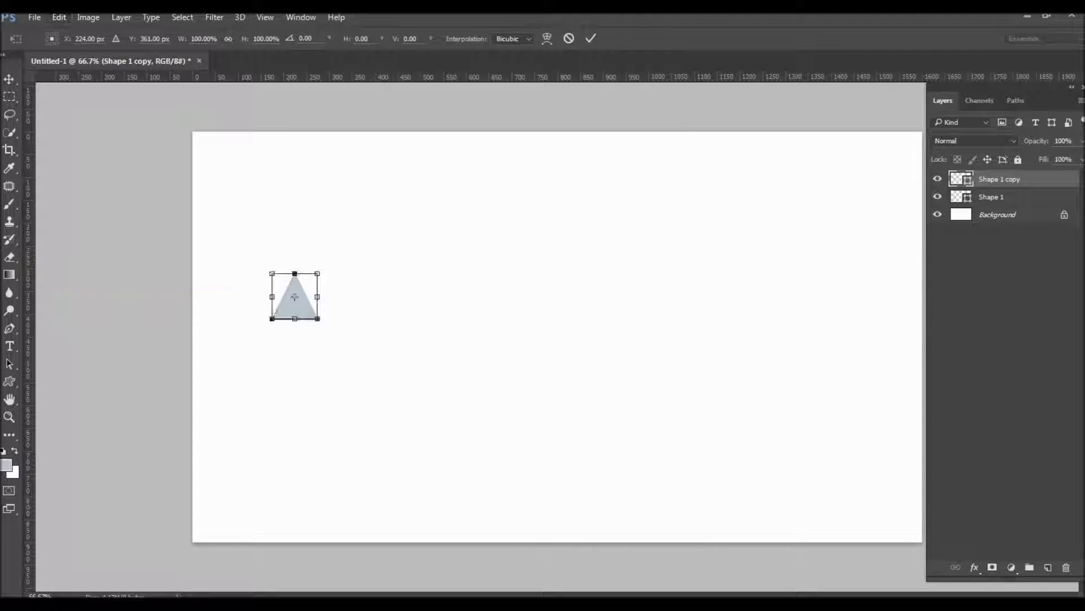
{"action": "right_click", "coordinate": [294, 304]}
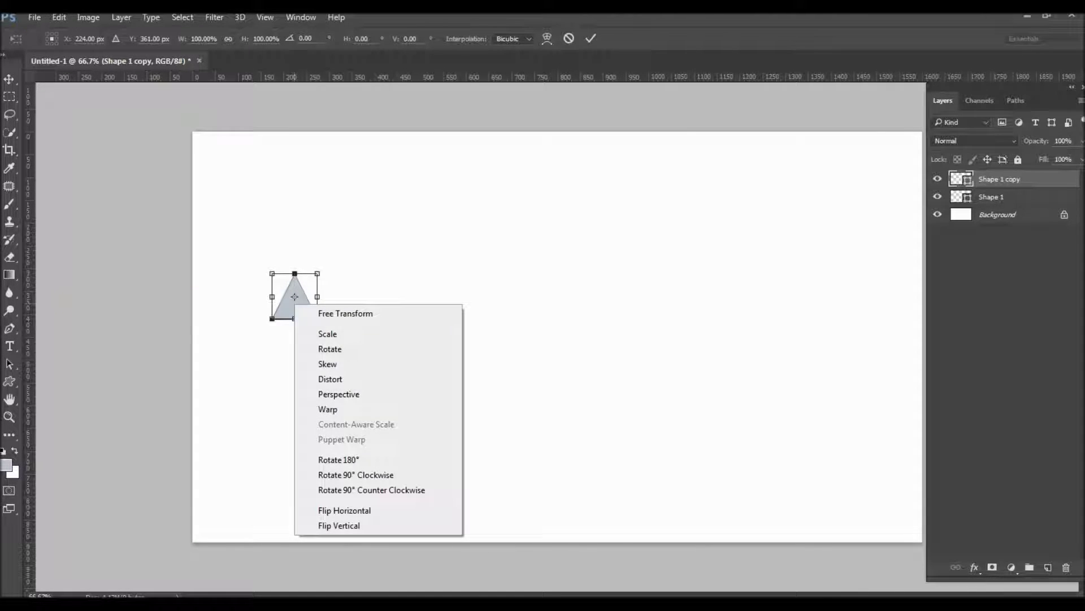
{"action": "left_click", "coordinate": [339, 523]}
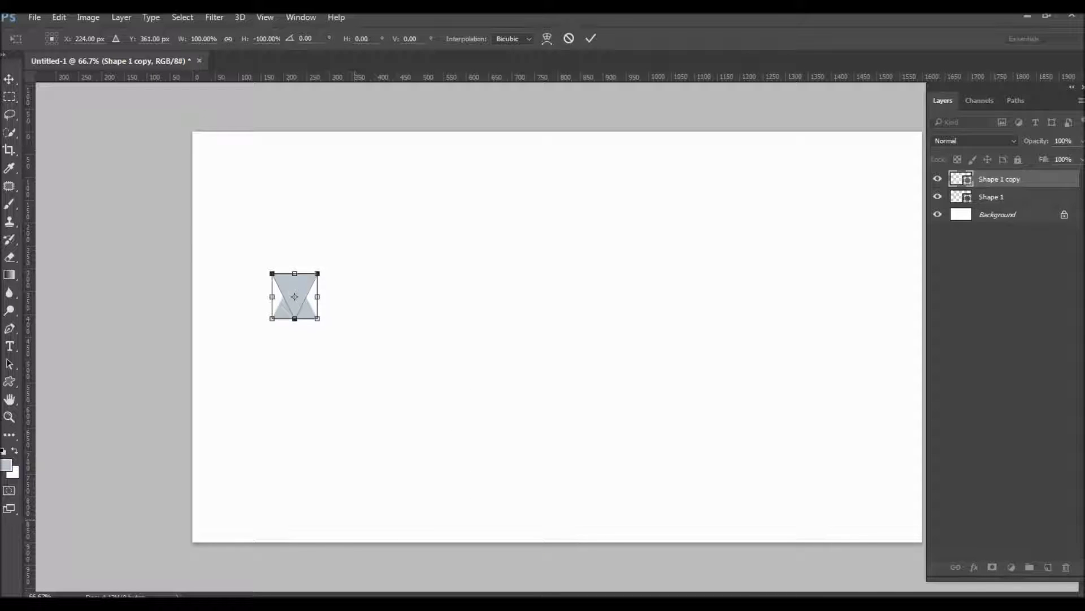
{"action": "key", "text": "Return"}
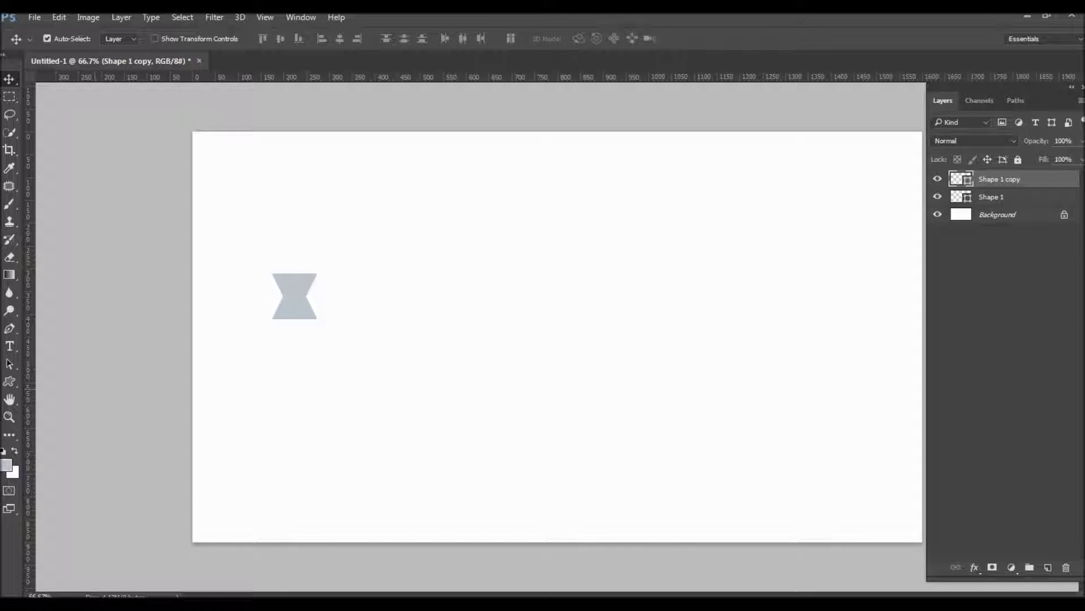
- Nudge the flipped triangle beside the original, leaving a thin gap
{"action": "key", "text": "a"}
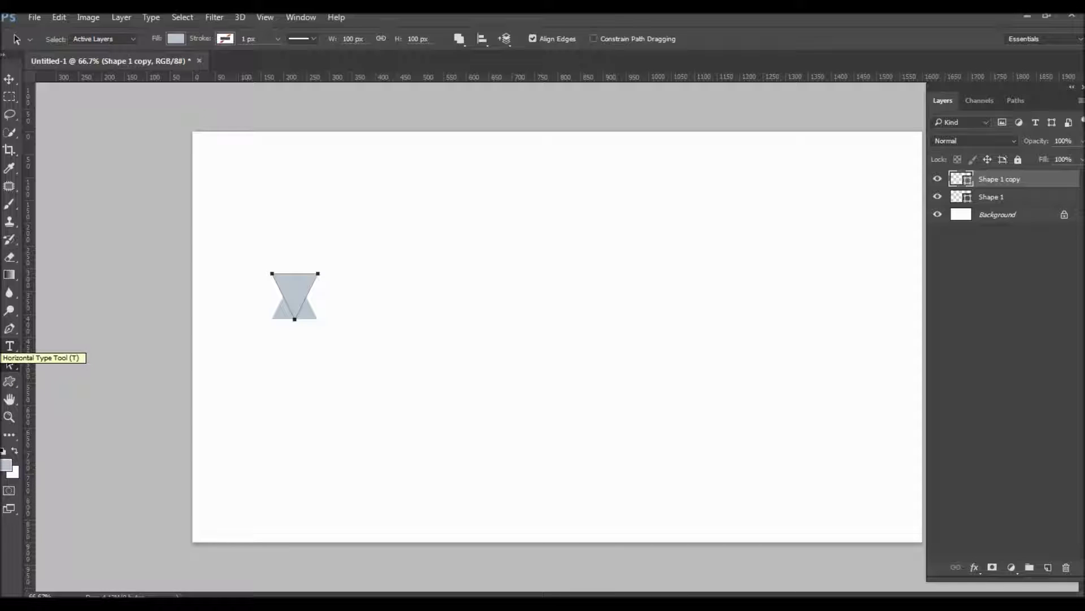
{"action": "key", "text": "v"}
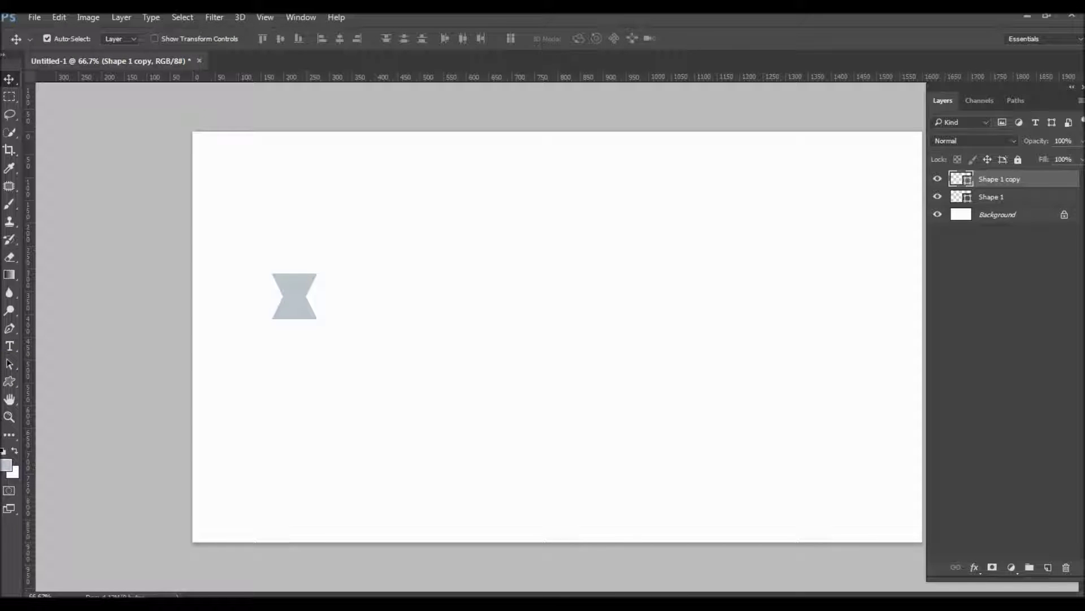
{"action": "key", "text": "shift+Right"}
{"action": "key", "text": "shift+Right"}
{"action": "key", "text": "shift+Right"}
{"action": "key", "text": "shift+Right"}
{"action": "key", "text": "shift+Right"}
{"action": "key", "text": "shift+Right"}
{"action": "key", "text": "shift+Right"}
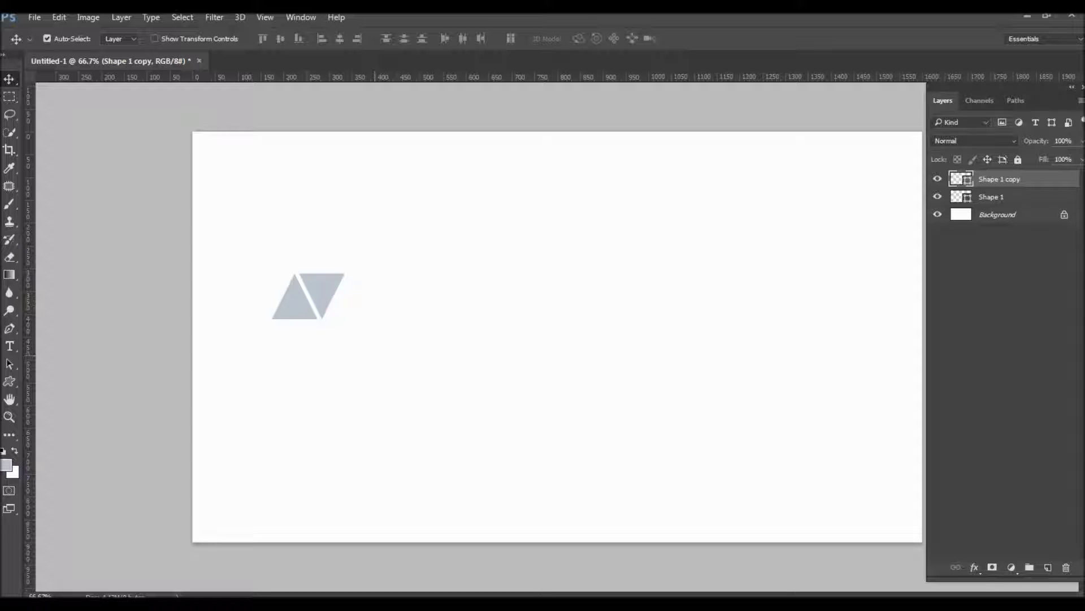
{"action": "key", "text": "Left"}
{"action": "key", "text": "Left"}
{"action": "key", "text": "Left"}
{"action": "key", "text": "Left"}
{"action": "key", "text": "Left"}
{"action": "key", "text": "Left"}
{"action": "key", "text": "Right"}
{"action": "left_click", "coordinate": [9, 417]}
- Set the view to 100% zoom and select both triangle layers
{"action": "right_click", "coordinate": [276, 329]}
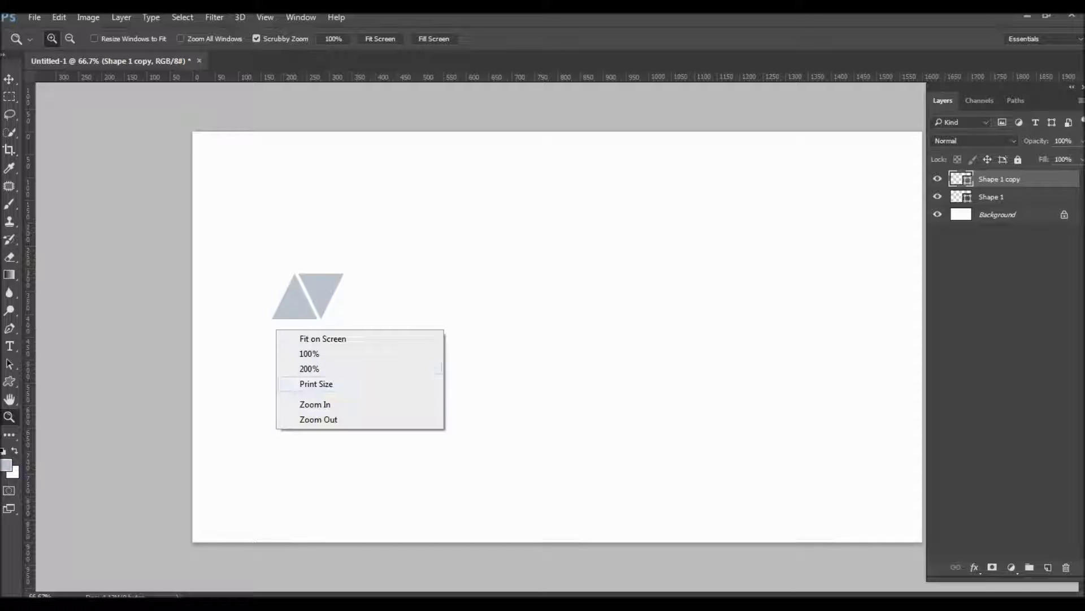
{"action": "left_click", "coordinate": [309, 353]}
{"action": "right_click", "coordinate": [258, 308]}
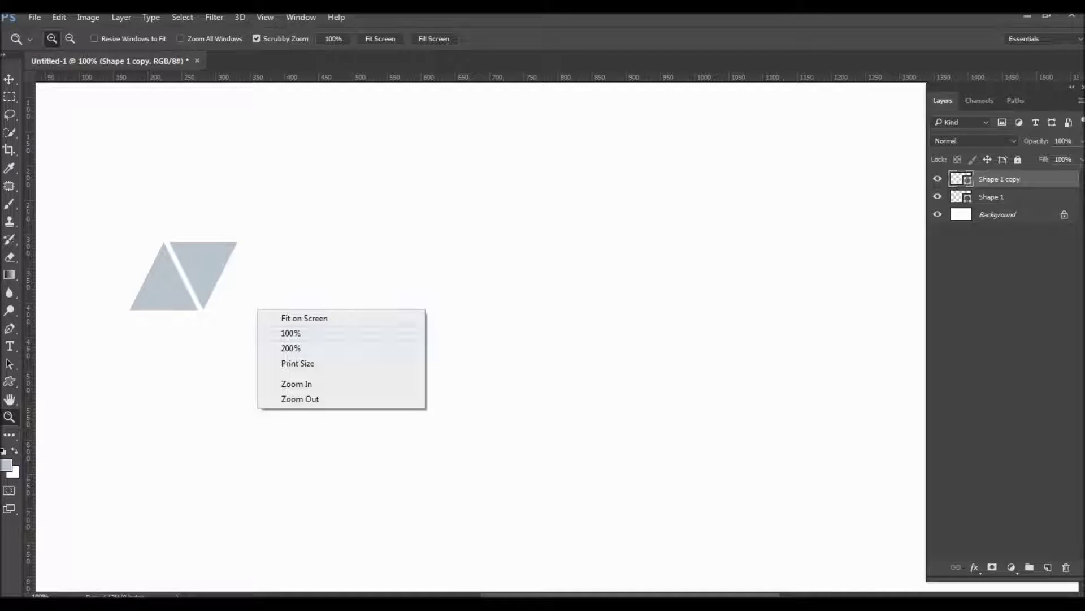
{"action": "left_click", "coordinate": [291, 333]}
{"action": "right_click", "coordinate": [222, 300]}
{"action": "left_click", "coordinate": [255, 323]}
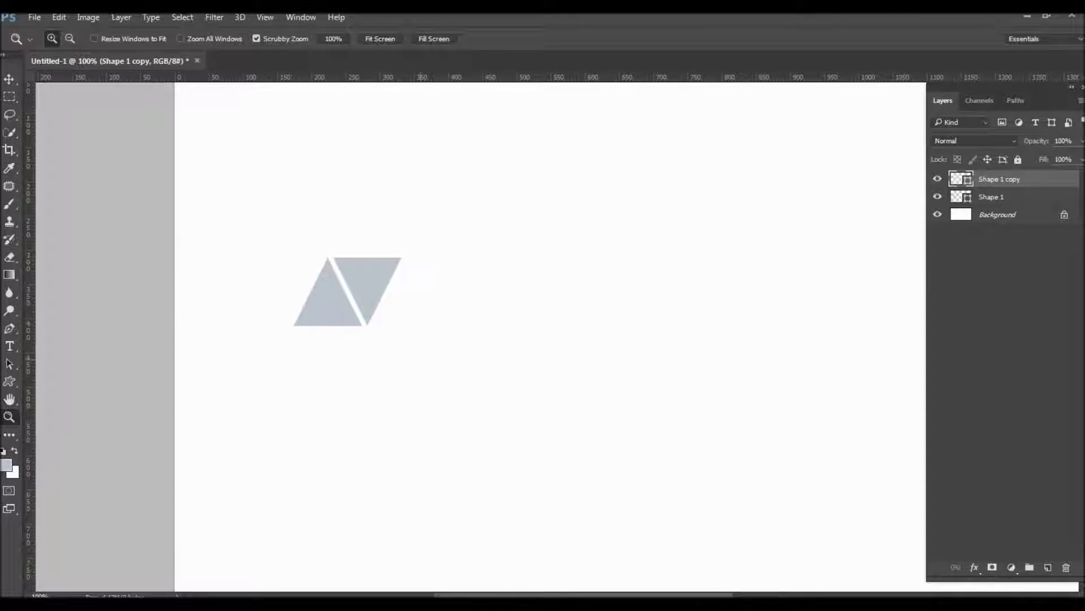
{"action": "key", "text": "v"}
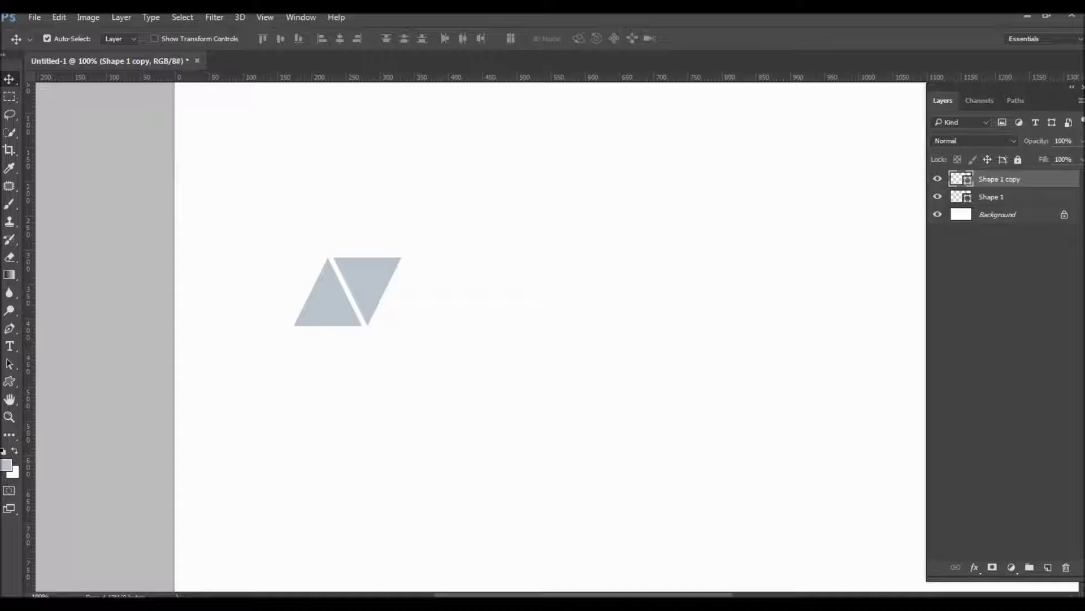
{"action": "left_click", "coordinate": [991, 196], "text": "shift"}
- Scale both triangles together to about 324% and move them right and down
{"action": "key", "text": "ctrl+t"}
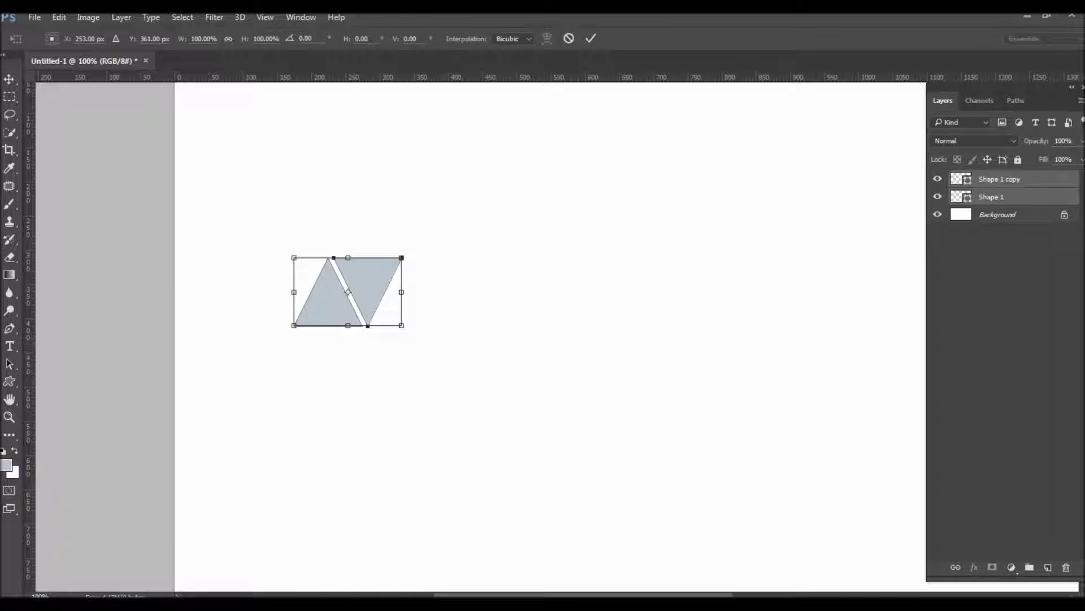
{"action": "left_click_drag", "start_coordinate": [402, 292], "coordinate": [580, 292]}
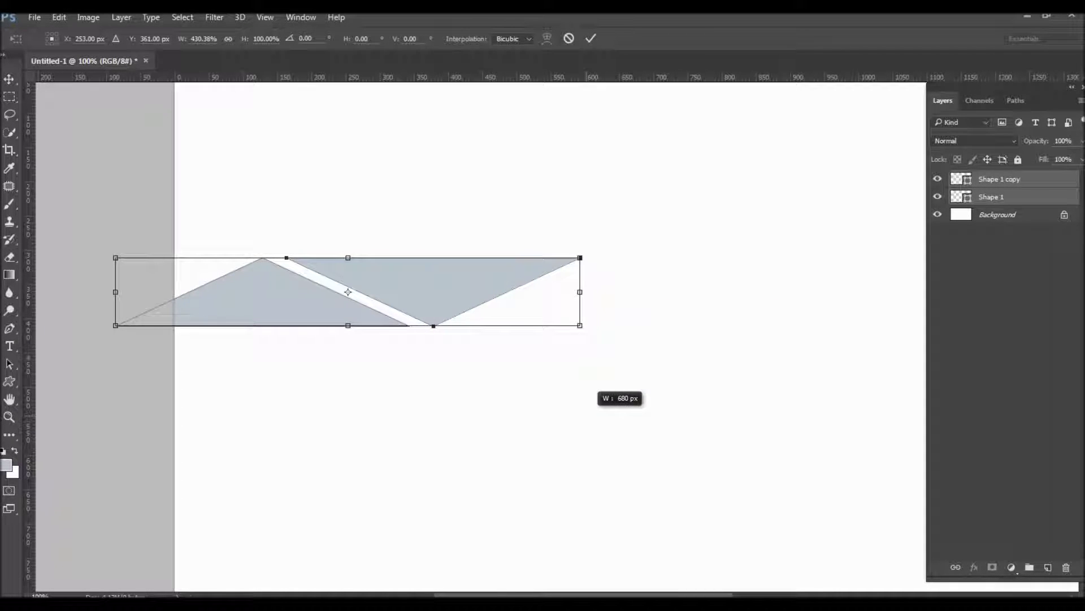
{"action": "key", "text": "ctrl+z"}
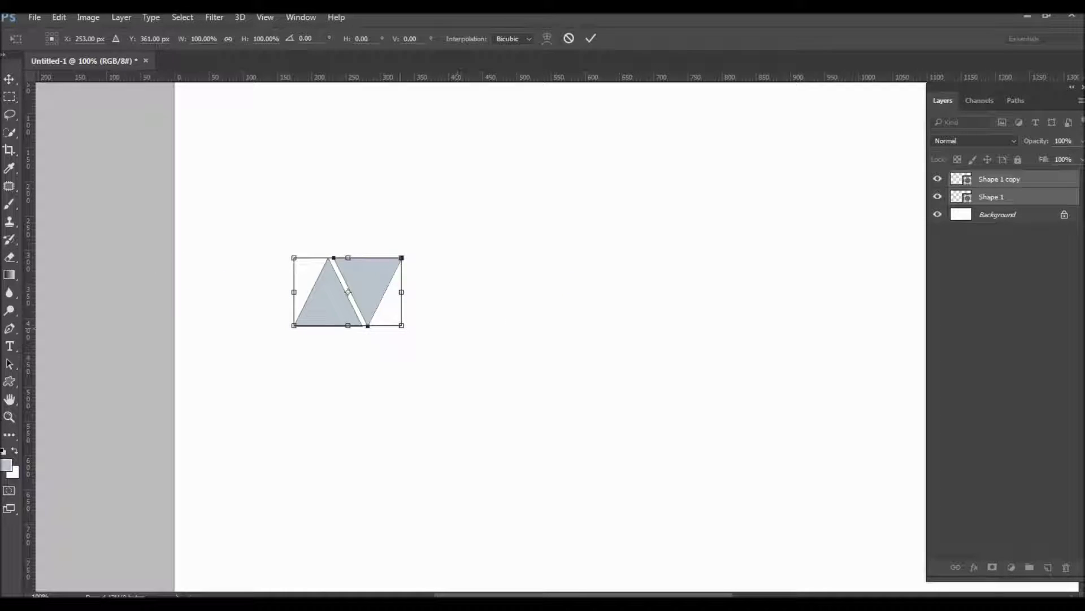
{"action": "left_click_drag", "start_coordinate": [401, 326], "coordinate": [523, 401]}
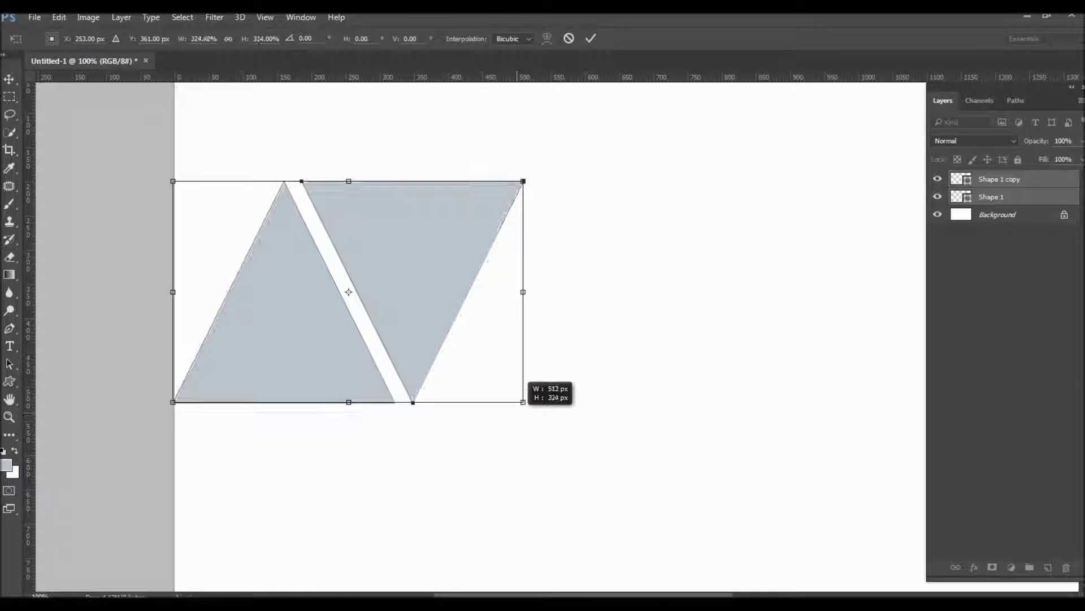
{"action": "left_click_drag", "start_coordinate": [438, 306], "coordinate": [559, 322]}
{"action": "key", "text": "Return"}
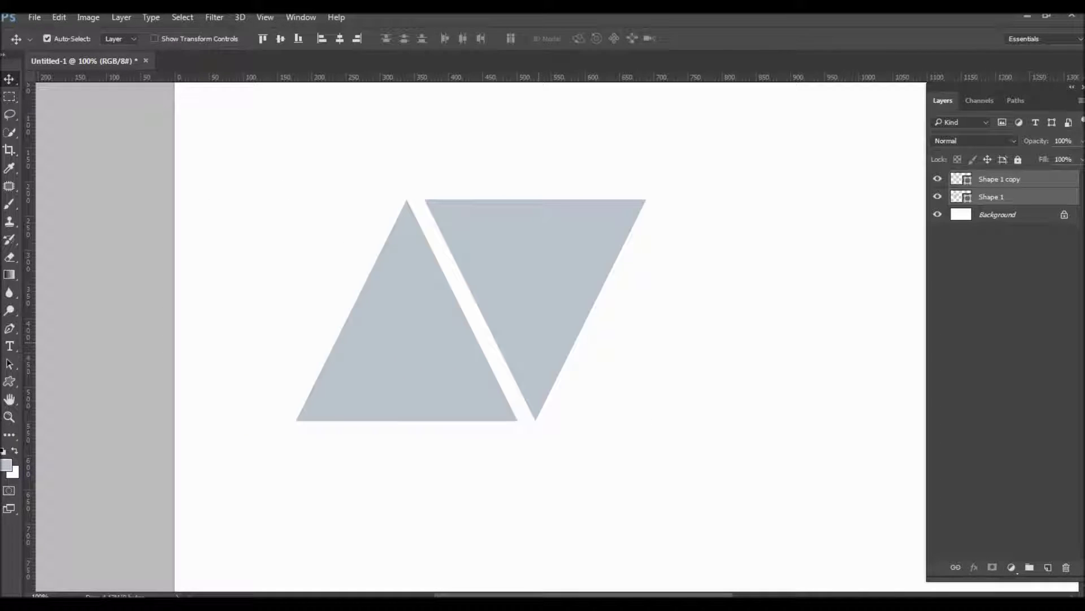
- Return the view to 100% and select only the Shape 1 layer
{"action": "key", "text": "z"}
{"action": "right_click", "coordinate": [430, 326]}
{"action": "left_click", "coordinate": [460, 349]}
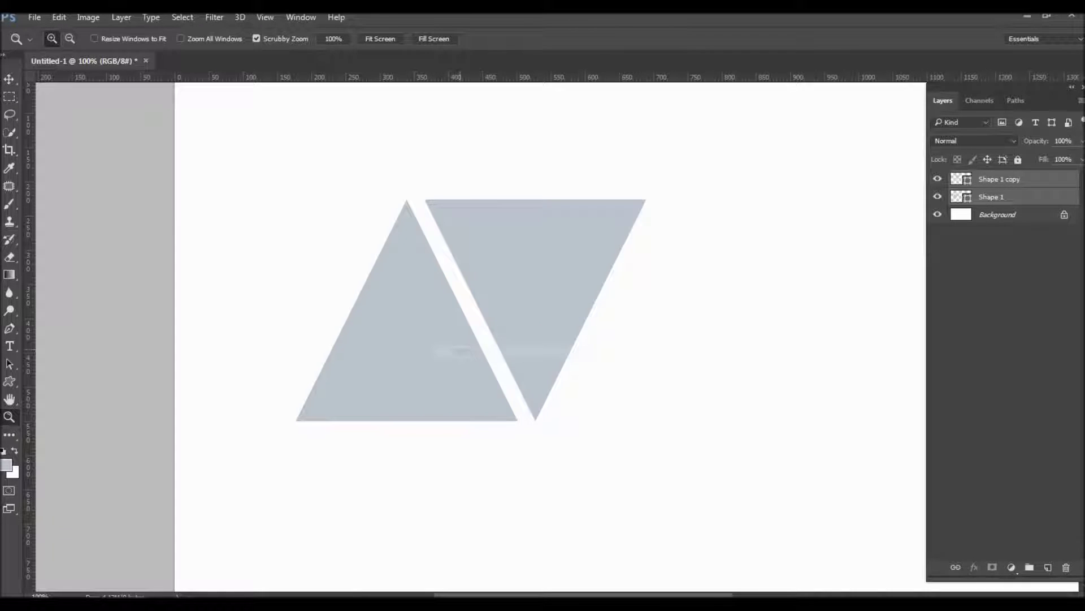
{"action": "key", "text": "v"}
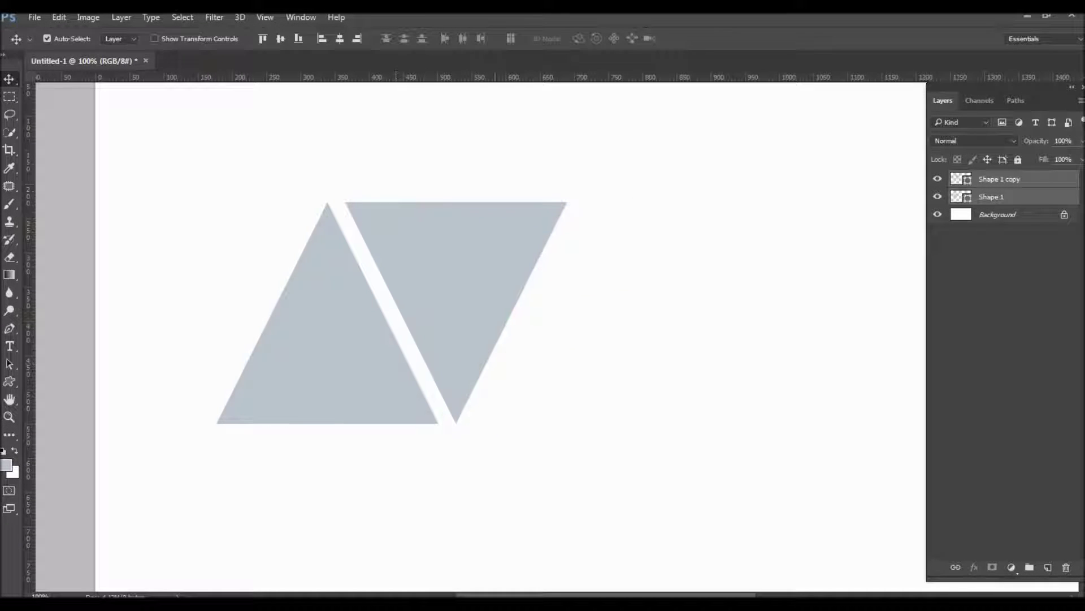
{"action": "left_click", "coordinate": [995, 196]}
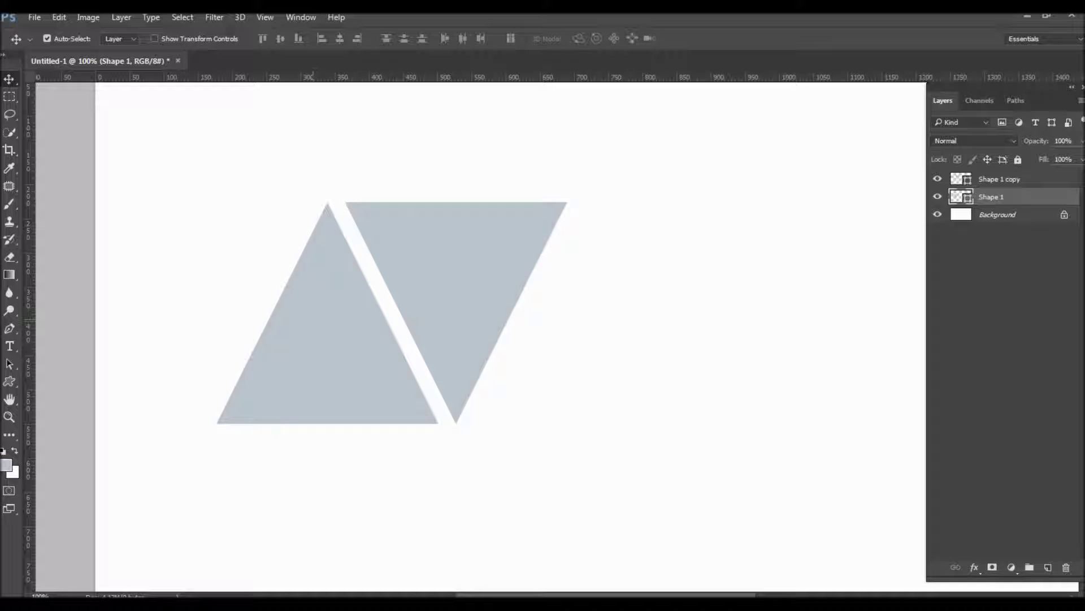
- Fill the left triangle (Shape 1) with light blue
{"action": "double_click", "coordinate": [961, 196]}
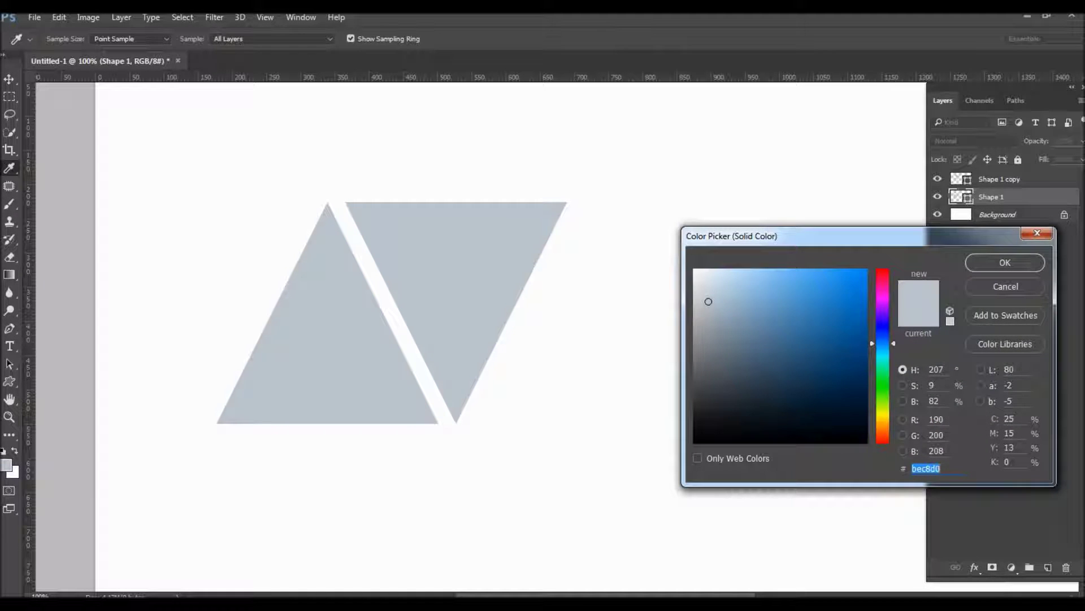
{"action": "left_click", "coordinate": [775, 269]}
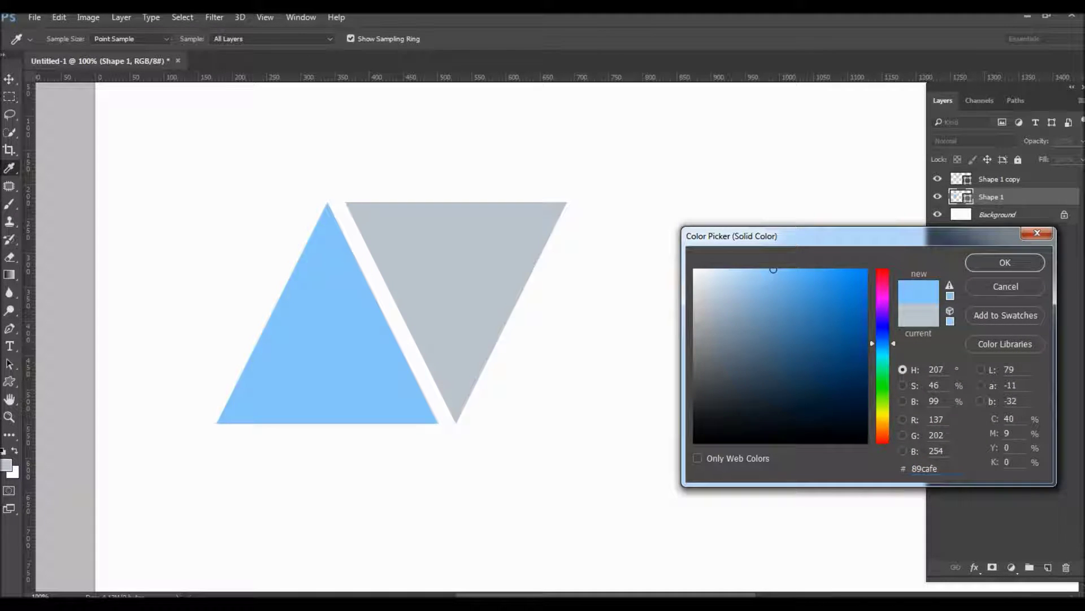
{"action": "left_click", "coordinate": [785, 270]}
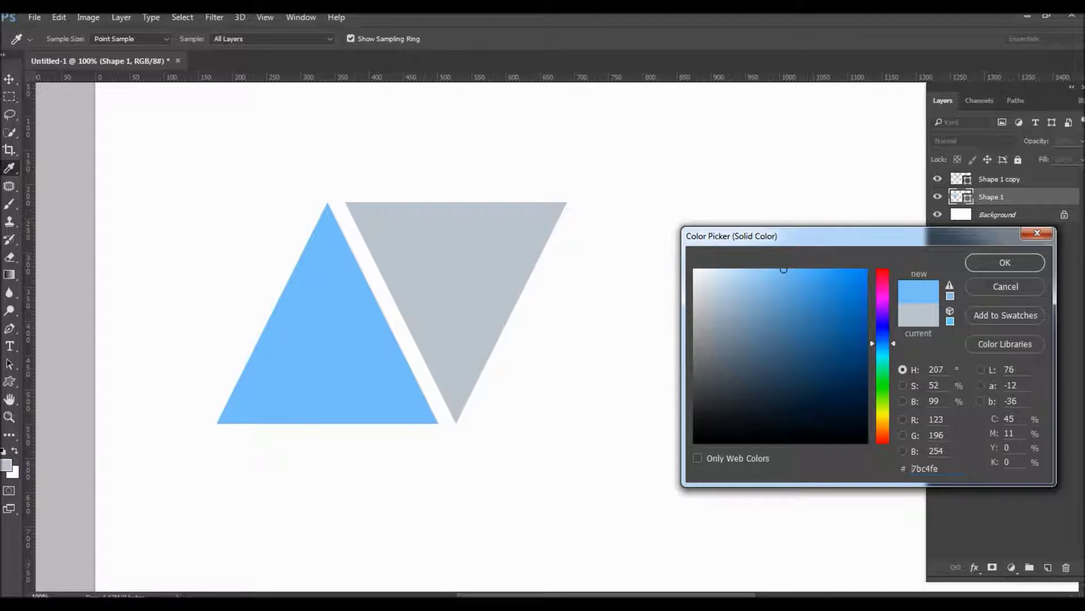
{"action": "left_click", "coordinate": [1005, 262]}
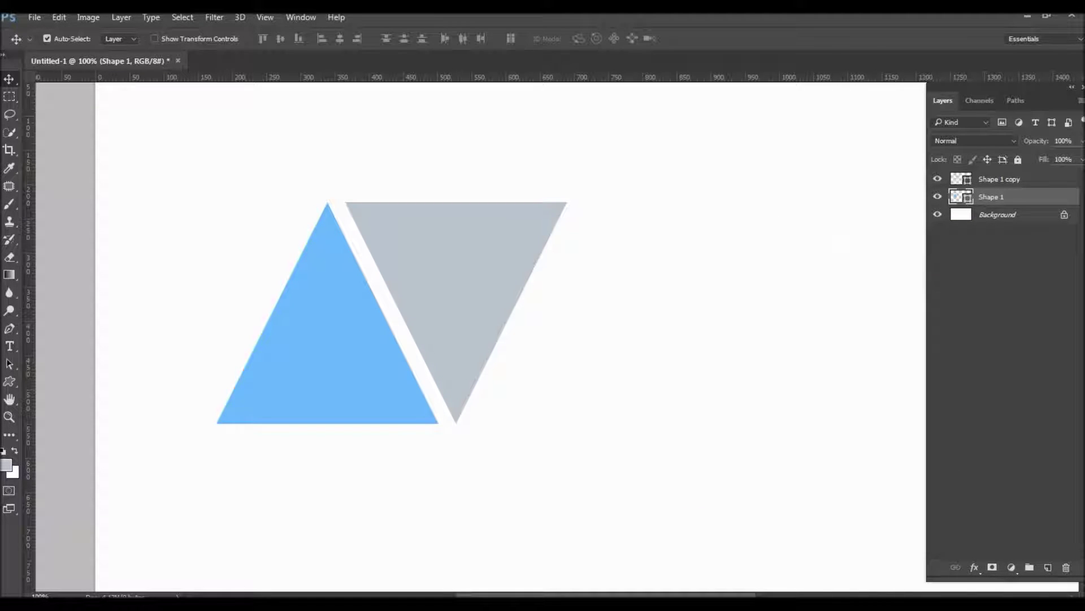
- Change the Shape 1 copy triangle's fill to pink (#fe7ba3)
{"action": "left_click", "coordinate": [999, 178]}
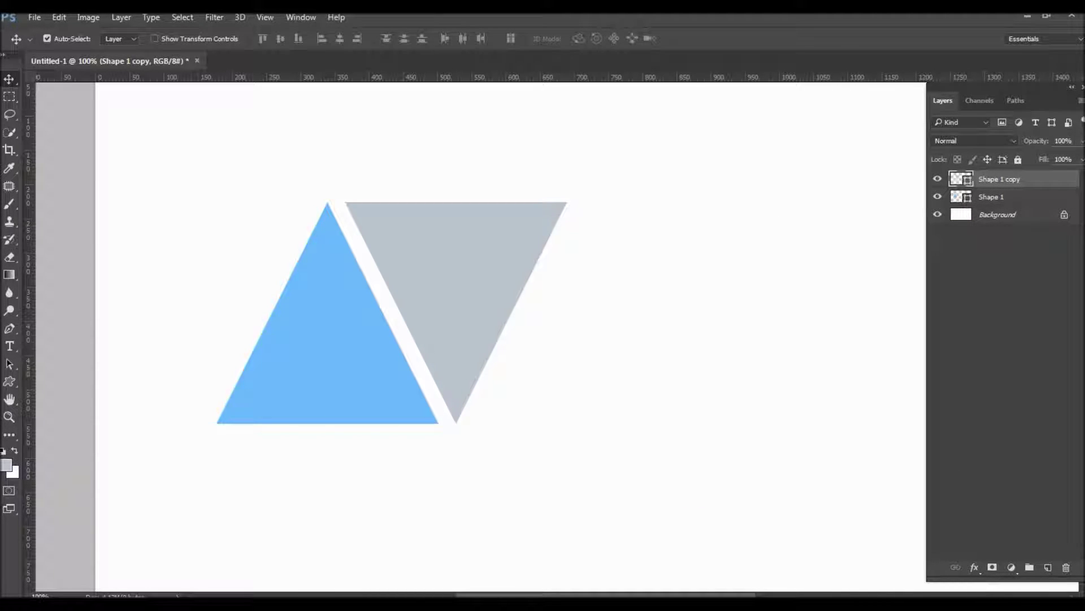
{"action": "double_click", "coordinate": [960, 178]}
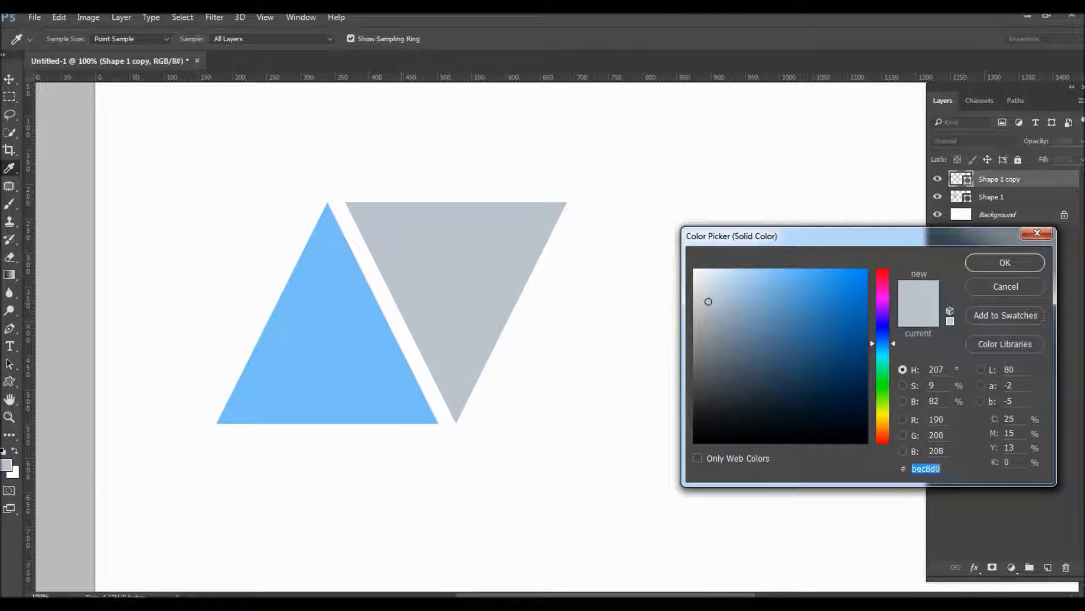
{"action": "left_click", "coordinate": [321, 339]}
{"action": "left_click_drag", "start_coordinate": [882, 343], "coordinate": [883, 305]}
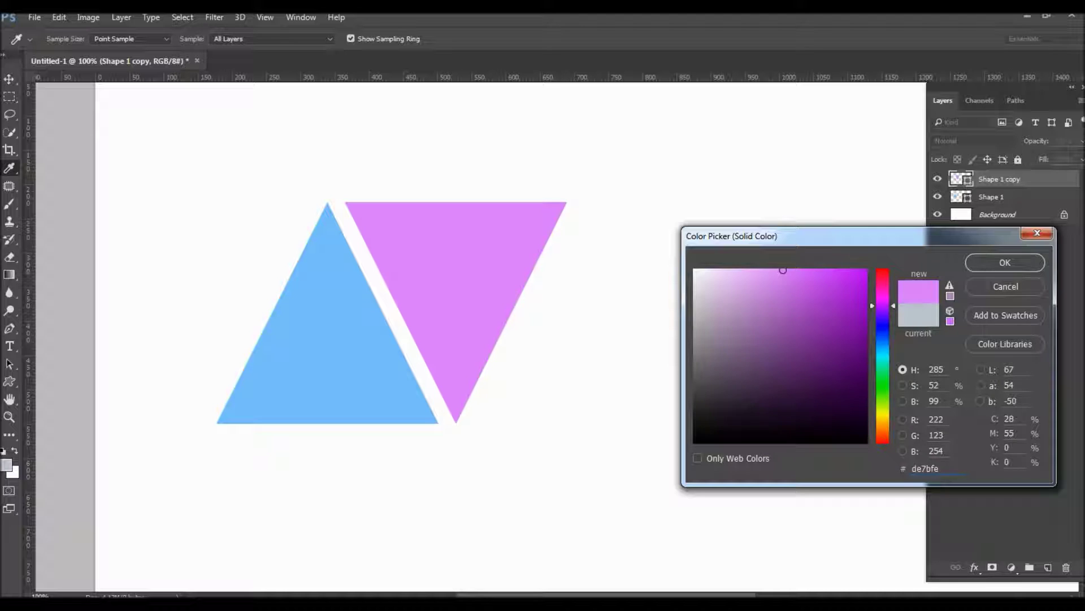
{"action": "left_click_drag", "start_coordinate": [882, 305], "coordinate": [882, 292]}
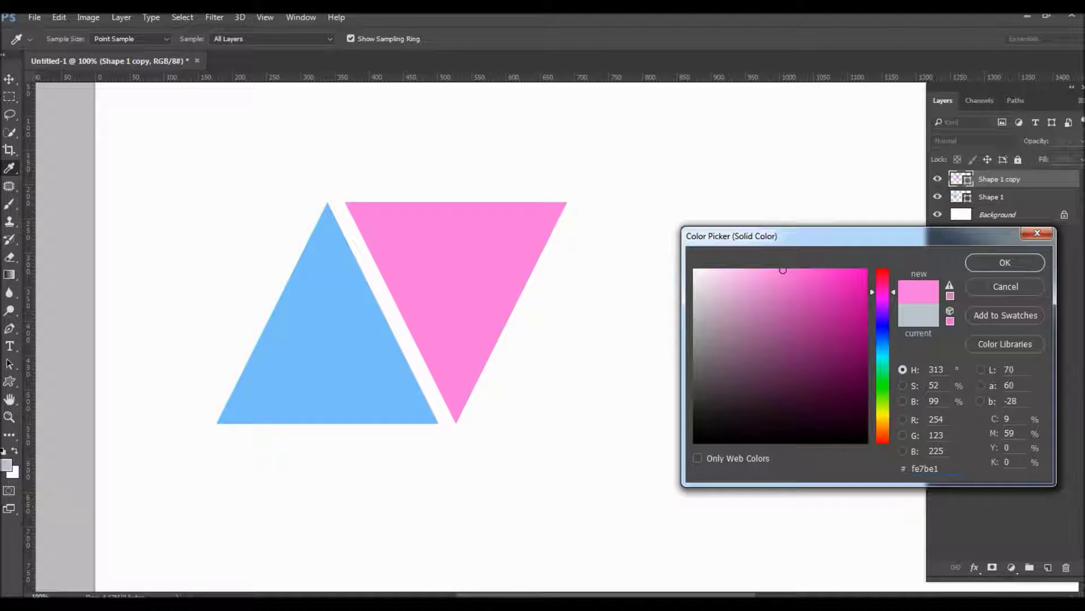
{"action": "left_click_drag", "start_coordinate": [883, 291], "coordinate": [883, 278]}
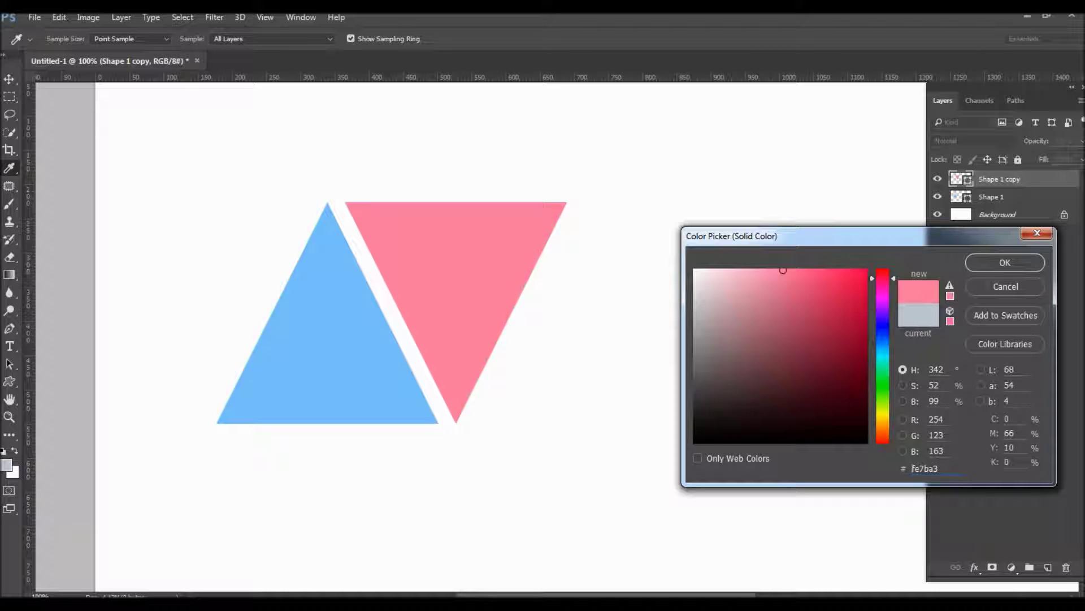
{"action": "key", "text": "Return"}
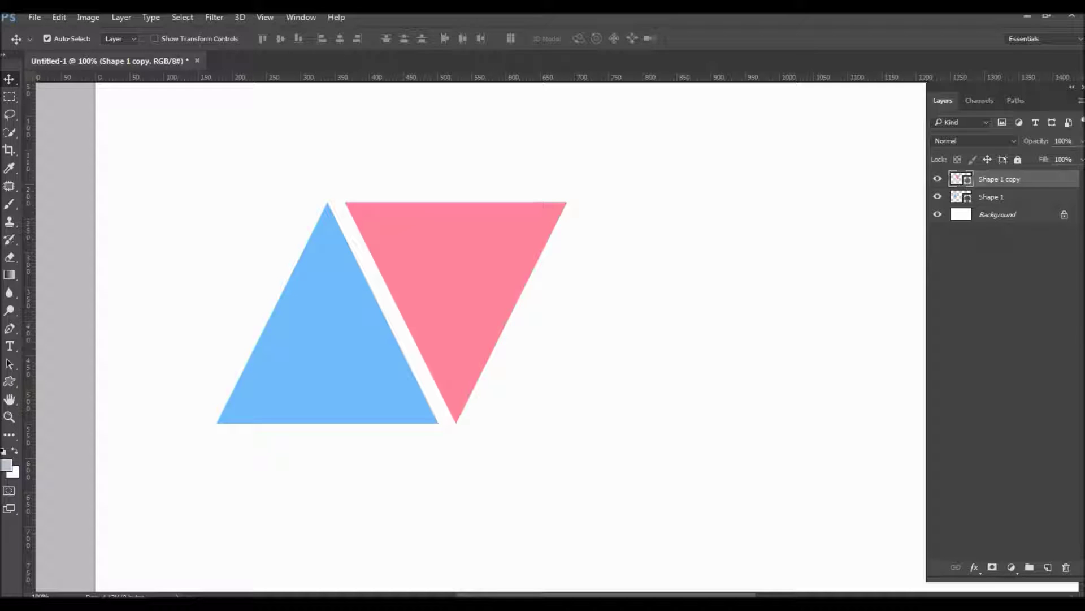
{"action": "key", "text": "t"}
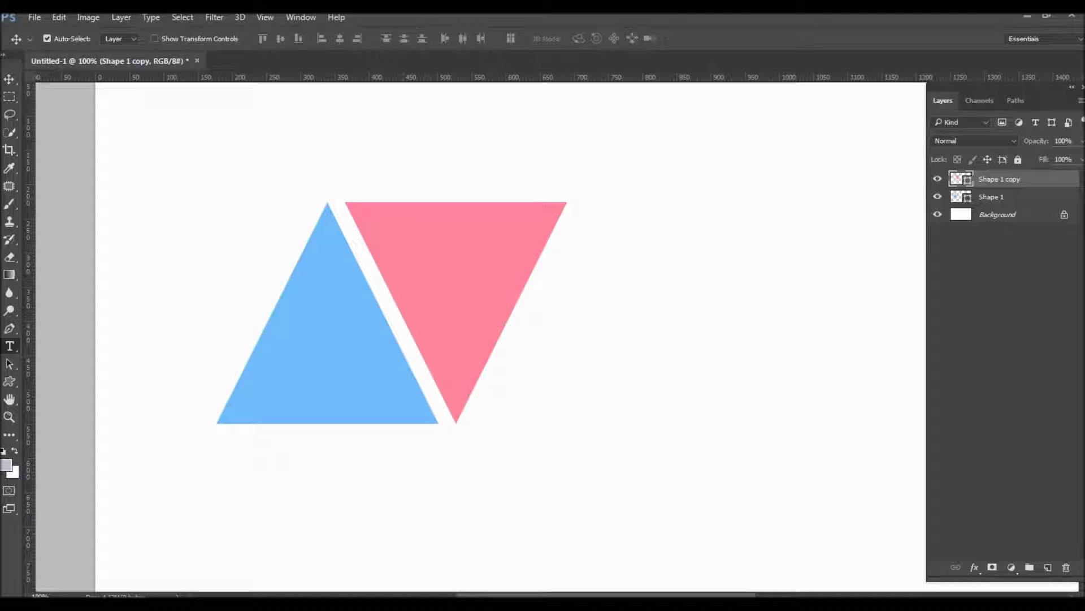
- Add a new layer and type 'CT' in black Arial Bold 90 pt right of the triangles
{"action": "key", "text": "ctrl+shift+n"}
{"action": "key", "text": "Return"}
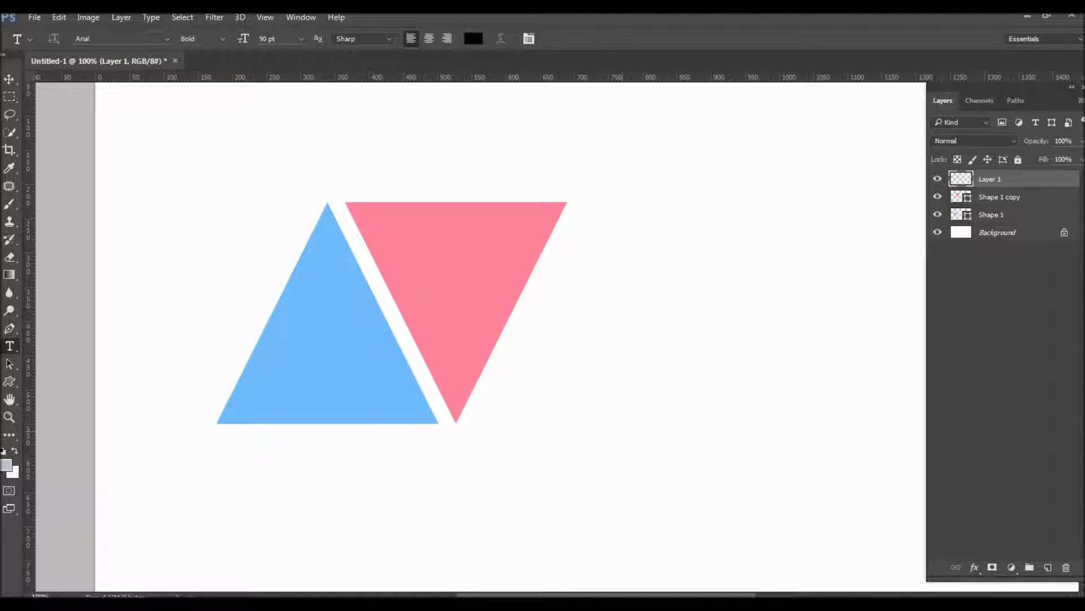
{"action": "left_click", "coordinate": [622, 431]}
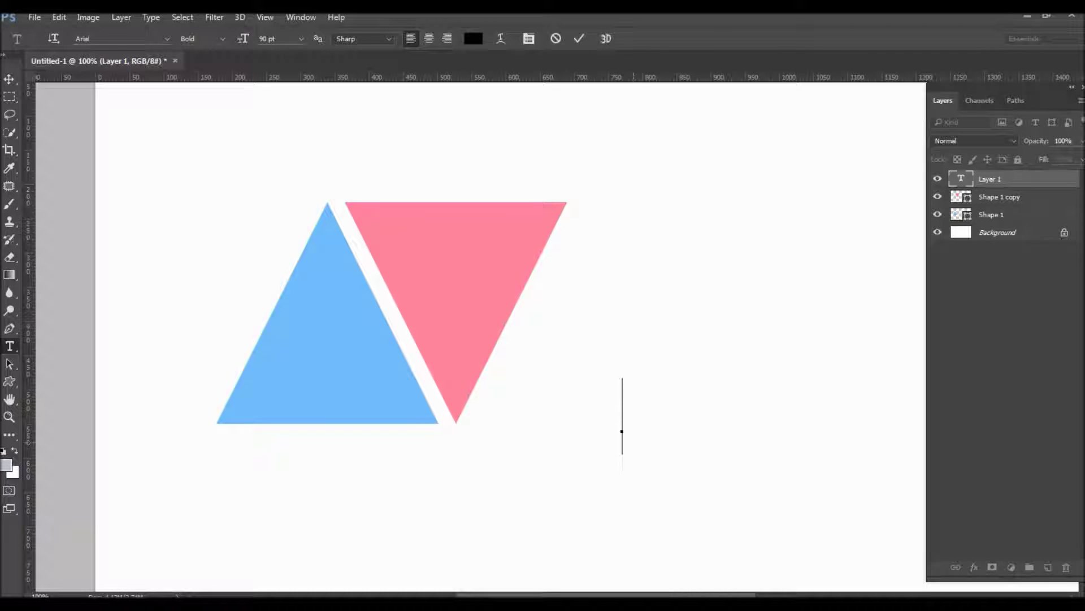
{"action": "type", "text": "C"}
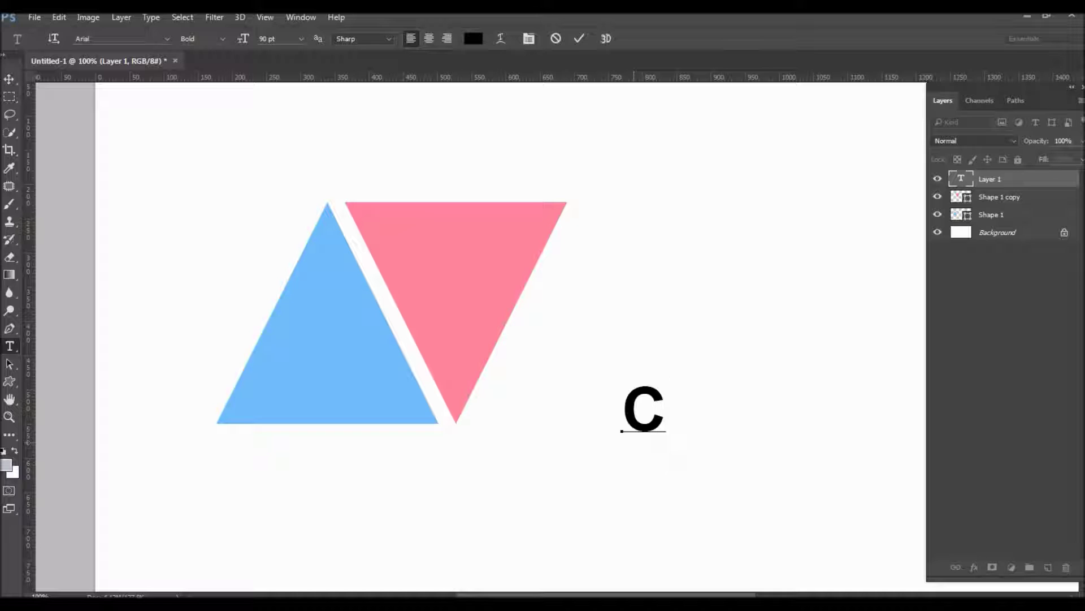
{"action": "type", "text": "t"}
{"action": "key", "text": "BackSpace"}
{"action": "type", "text": "T"}
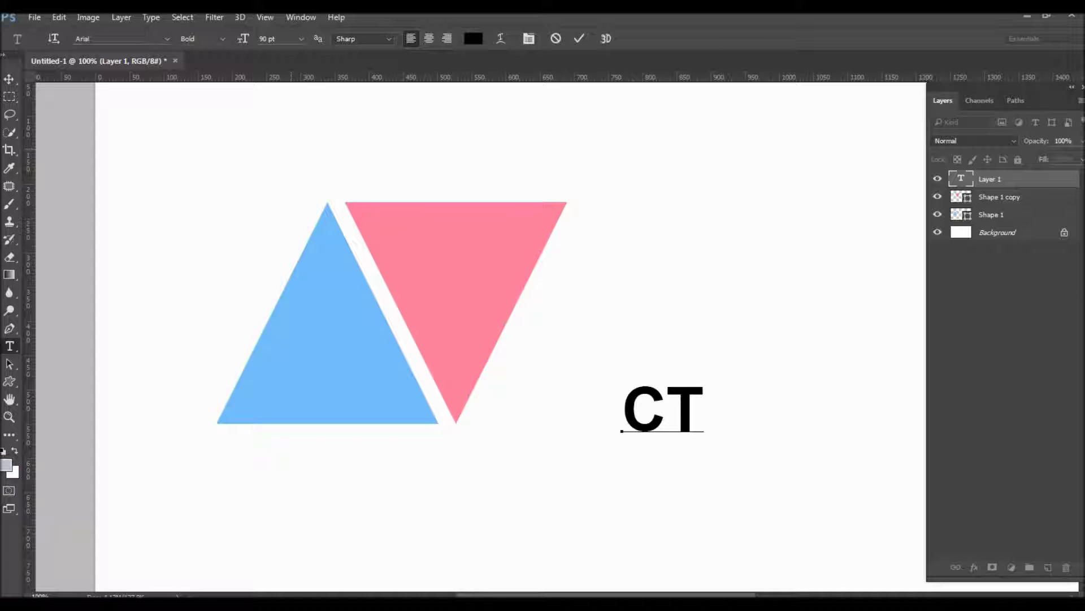
{"action": "key", "text": "ctrl+a"}
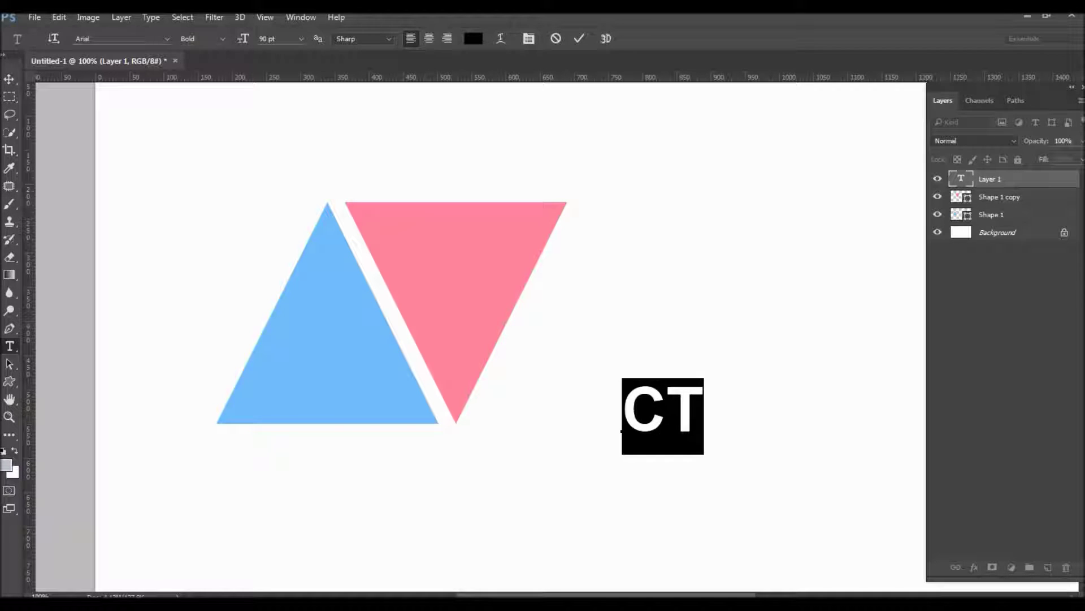
{"action": "left_click", "coordinate": [167, 39]}
- Preview fonts on CT from Allura through Bookman Old Style, Bradley Hand ITC and Broadway
{"action": "left_click", "coordinate": [166, 39]}
{"action": "key", "text": "Down"}
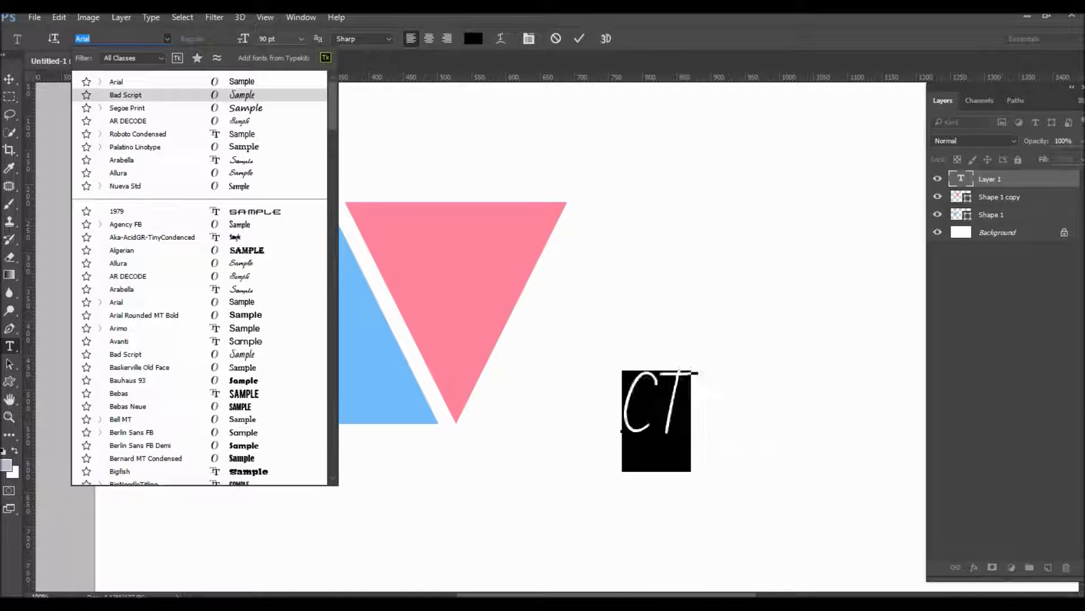
{"action": "key", "text": "Down"}
{"action": "key", "text": "Down"}
{"action": "key", "text": "Down"}
{"action": "key", "text": "Down"}
{"action": "key", "text": "Down"}
{"action": "key", "text": "Down"}
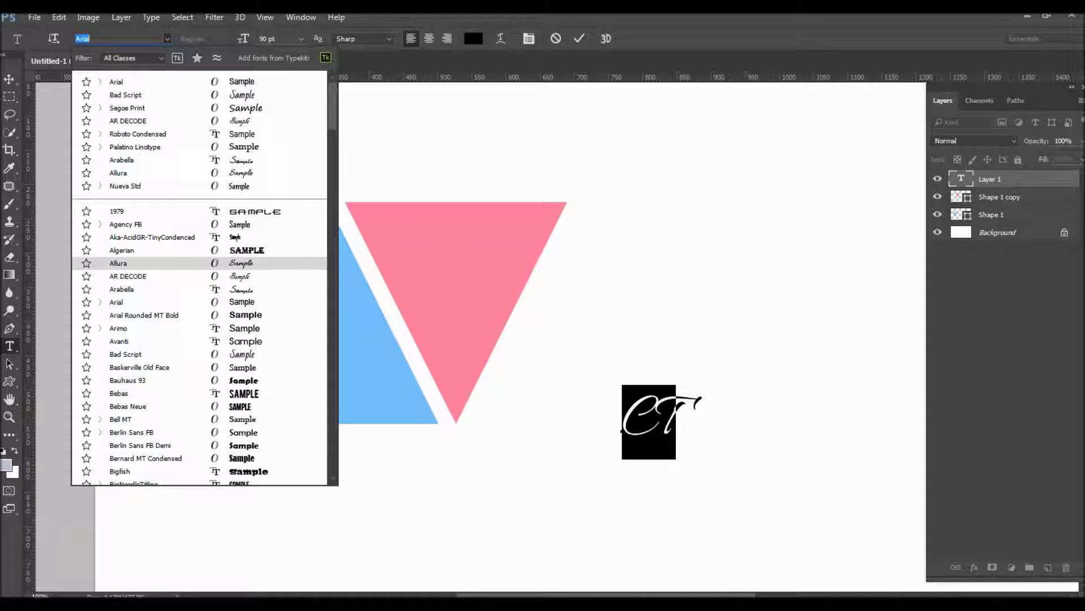
{"action": "key", "text": "Down"}
{"action": "key", "text": "Down"}
{"action": "key", "text": "Down"}
{"action": "key", "text": "Down"}
{"action": "key", "text": "Down"}
{"action": "key", "text": "Down"}
{"action": "key", "text": "Down"}
{"action": "key", "text": "Down"}
{"action": "key", "text": "Down"}
{"action": "key", "text": "Down"}
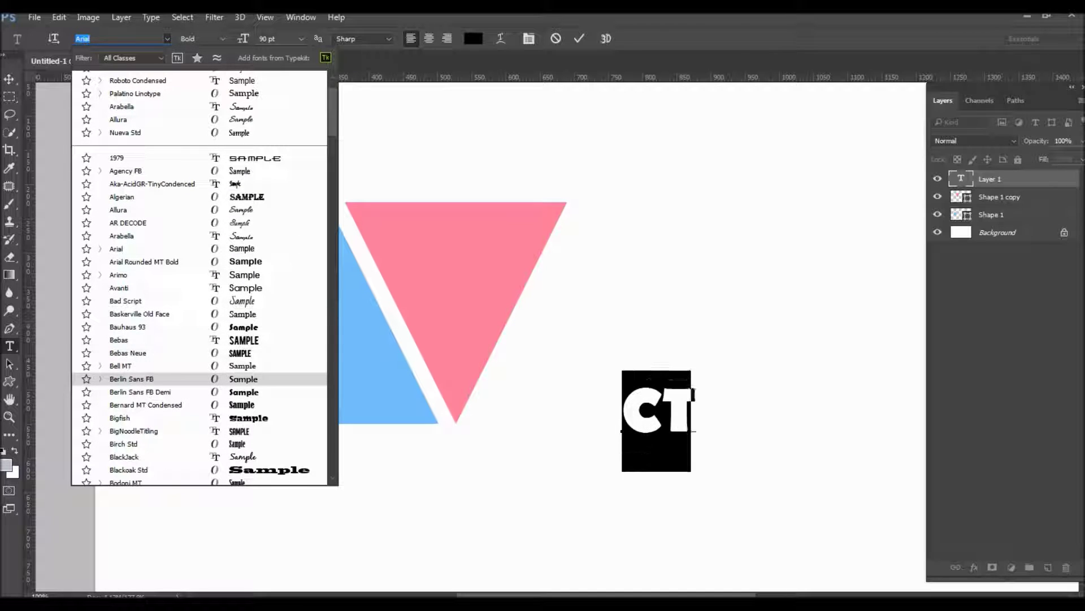
{"action": "key", "text": "Up"}
{"action": "key", "text": "Up"}
{"action": "key", "text": "Up"}
{"action": "key", "text": "Down"}
{"action": "key", "text": "Down"}
{"action": "key", "text": "Down"}
{"action": "key", "text": "Down"}
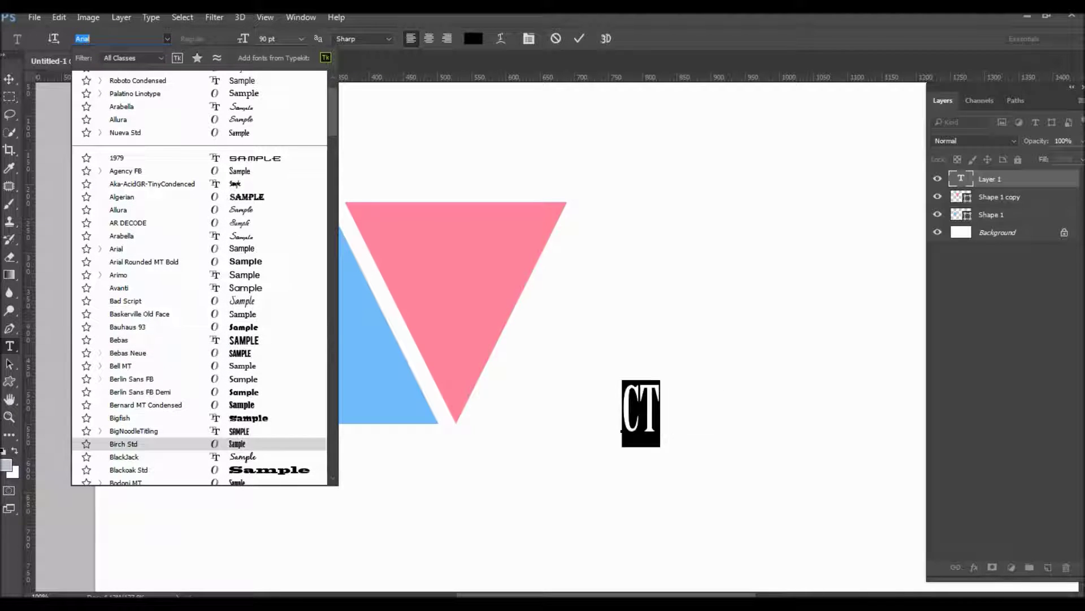
{"action": "key", "text": "Down"}
{"action": "key", "text": "Down"}
{"action": "key", "text": "Down"}
{"action": "key", "text": "Down"}
{"action": "key", "text": "Down"}
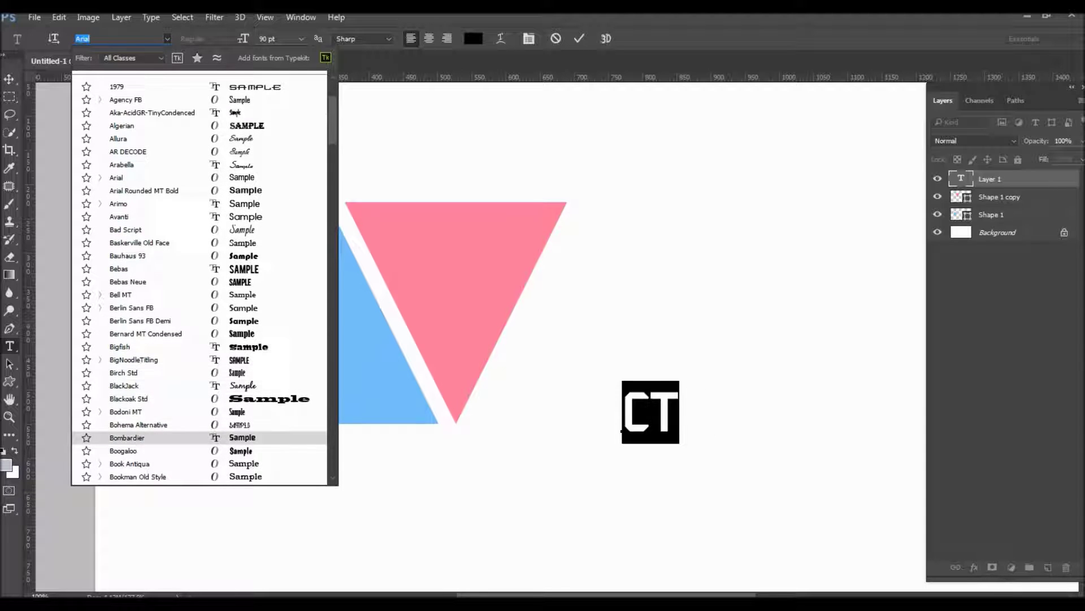
{"action": "key", "text": "Down"}
{"action": "key", "text": "Down"}
{"action": "key", "text": "Down"}
{"action": "key", "text": "Up"}
{"action": "key", "text": "Up"}
{"action": "key", "text": "Up"}
{"action": "key", "text": "Up"}
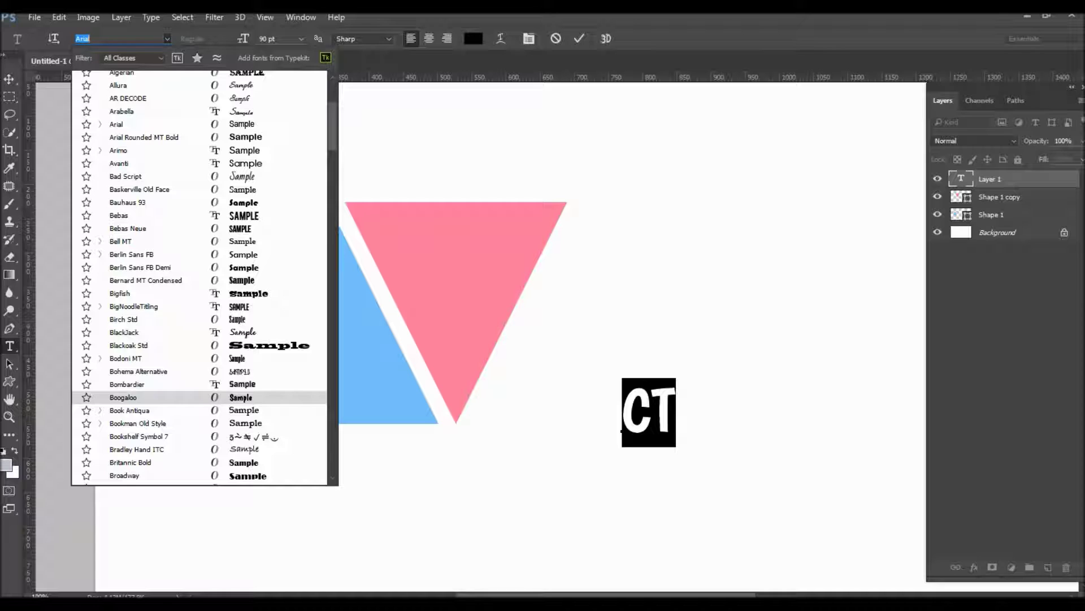
{"action": "key", "text": "Down"}
{"action": "key", "text": "Down"}
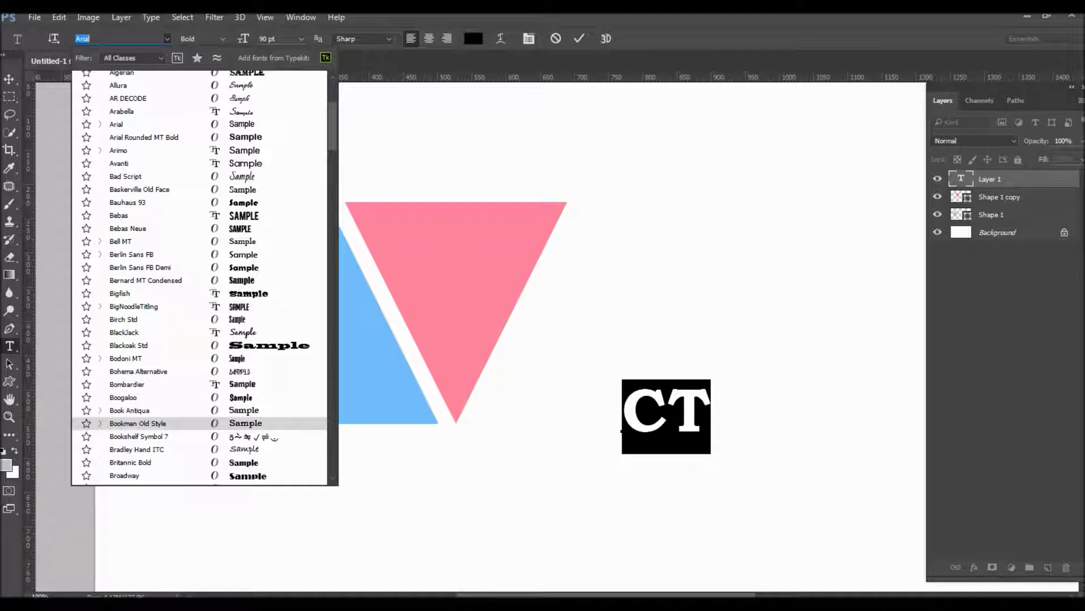
{"action": "key", "text": "Down"}
{"action": "key", "text": "Down"}
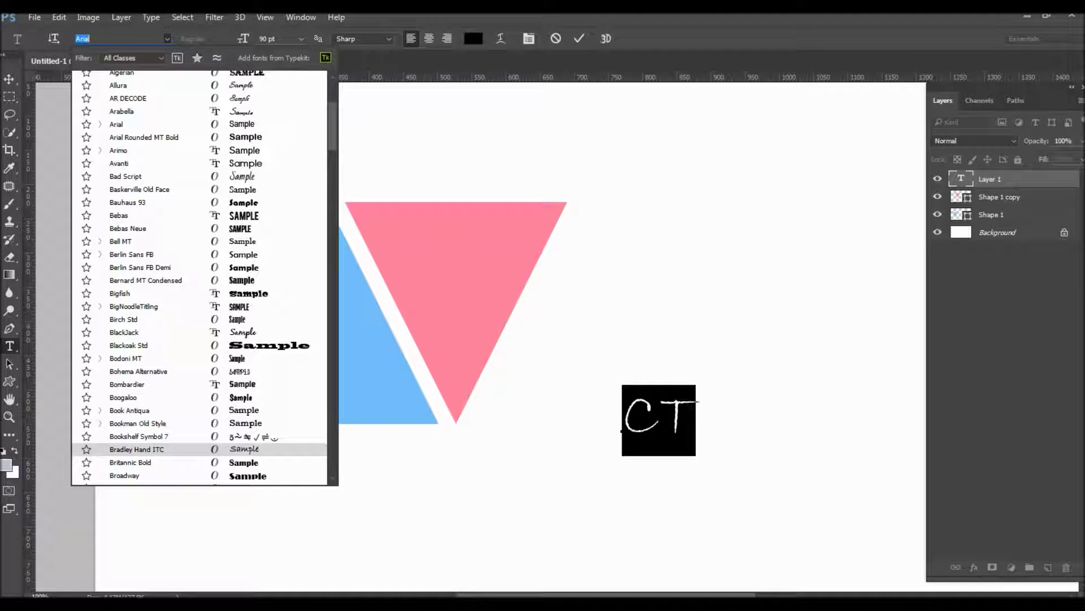
{"action": "key", "text": "Down"}
{"action": "key", "text": "Down"}
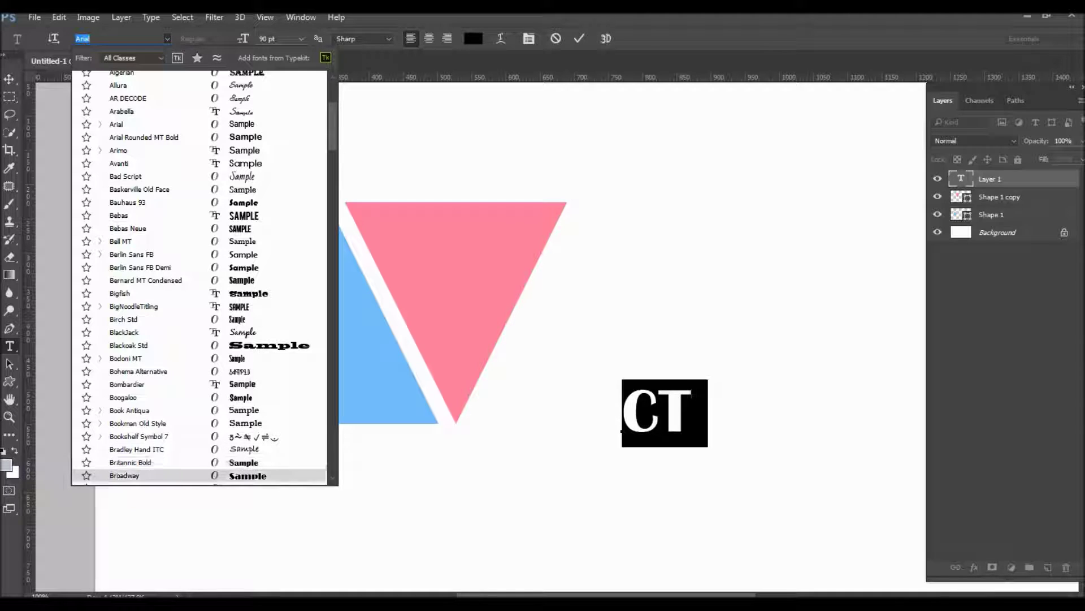
{"action": "key", "text": "Down"}
{"action": "key", "text": "Down"}
{"action": "key", "text": "Down"}
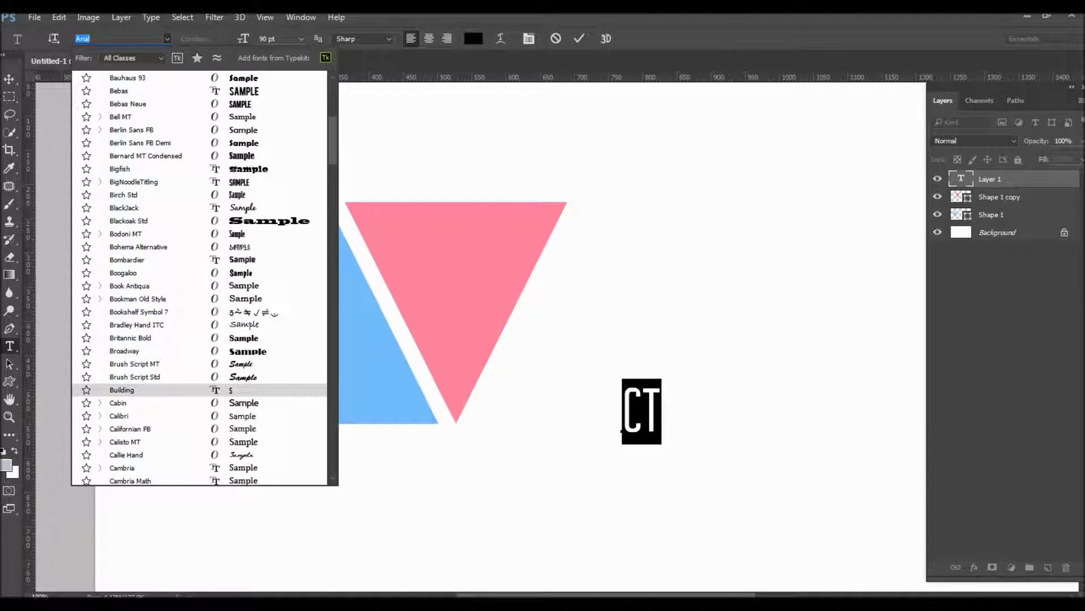
- Scroll further down the font list and apply Coda to the CT text
{"action": "scroll", "coordinate": [199, 277], "scroll_direction": "down", "scroll_amount": 2}
{"action": "scroll", "coordinate": [199, 277], "scroll_direction": "down", "scroll_amount": 2}
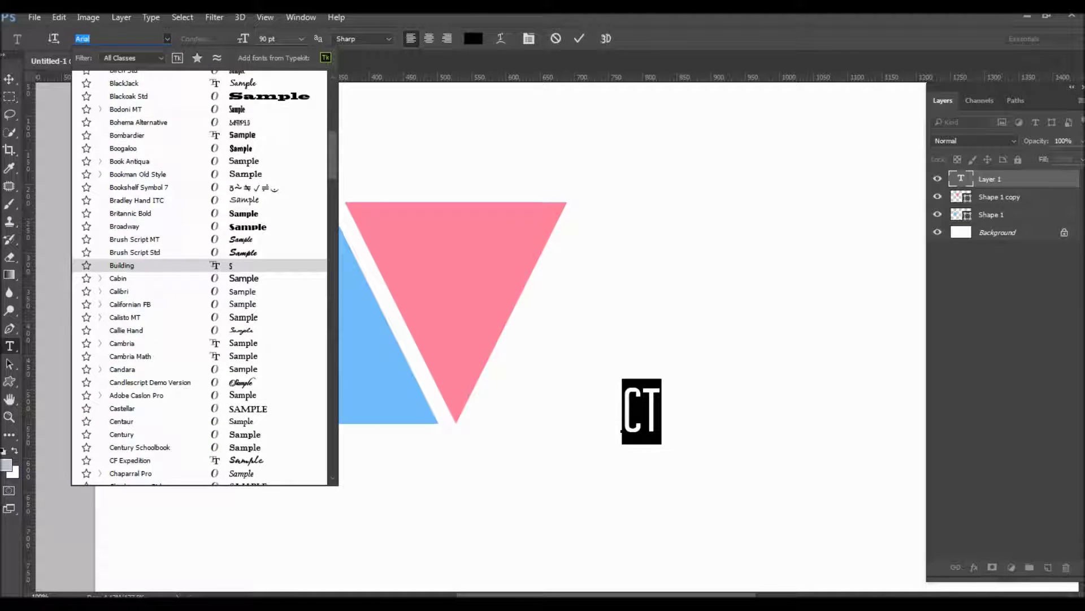
{"action": "scroll", "coordinate": [199, 277], "scroll_direction": "down", "scroll_amount": 1}
{"action": "scroll", "coordinate": [199, 277], "scroll_direction": "down", "scroll_amount": 4}
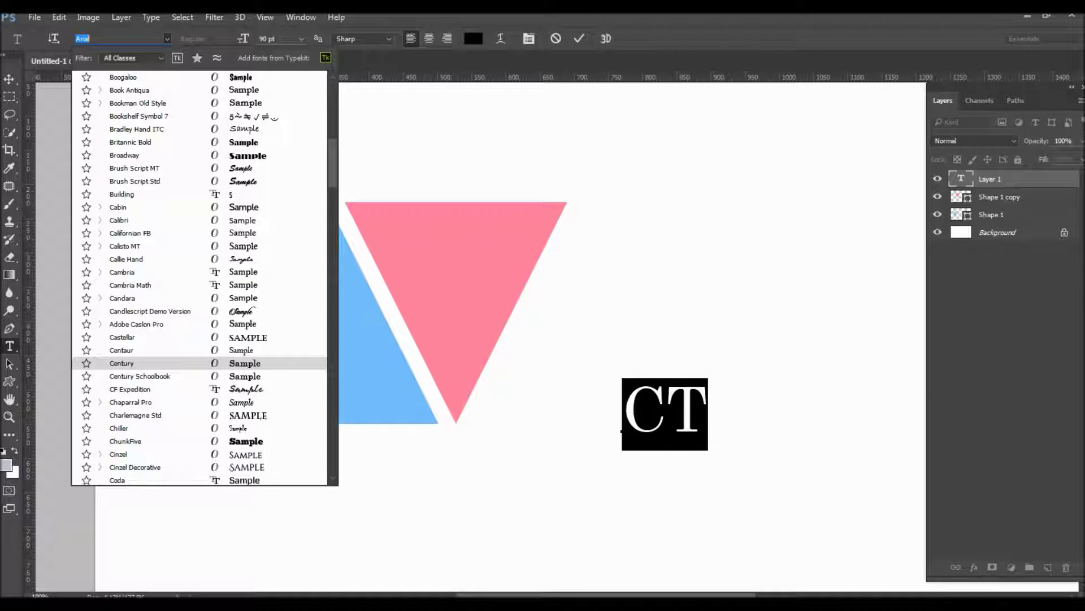
{"action": "scroll", "coordinate": [199, 277], "scroll_direction": "down", "scroll_amount": 1}
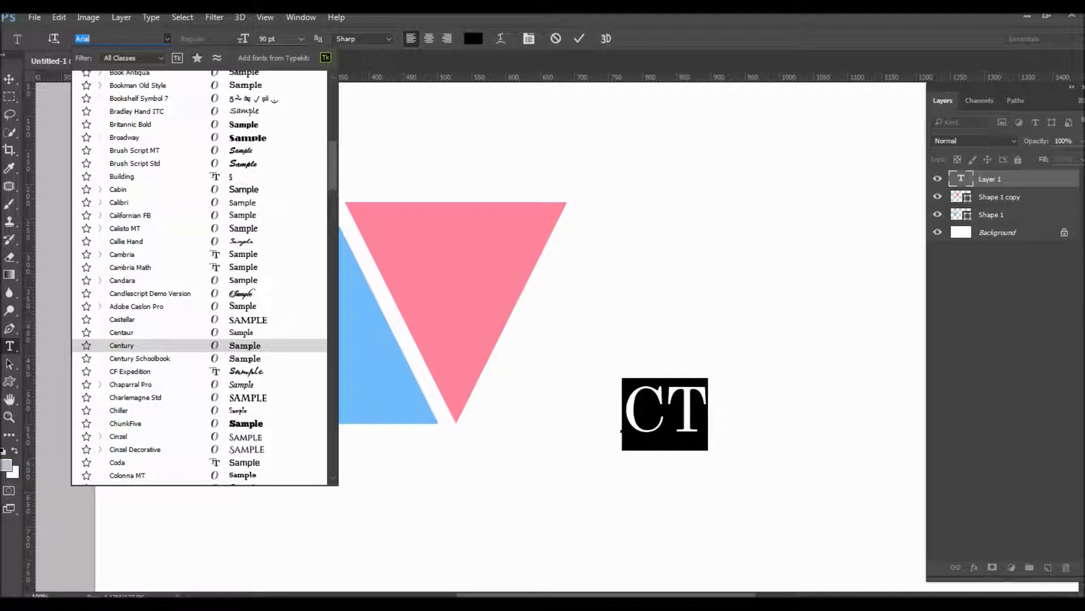
{"action": "scroll", "coordinate": [199, 277], "scroll_direction": "down", "scroll_amount": 1}
{"action": "scroll", "coordinate": [199, 277], "scroll_direction": "down", "scroll_amount": 1}
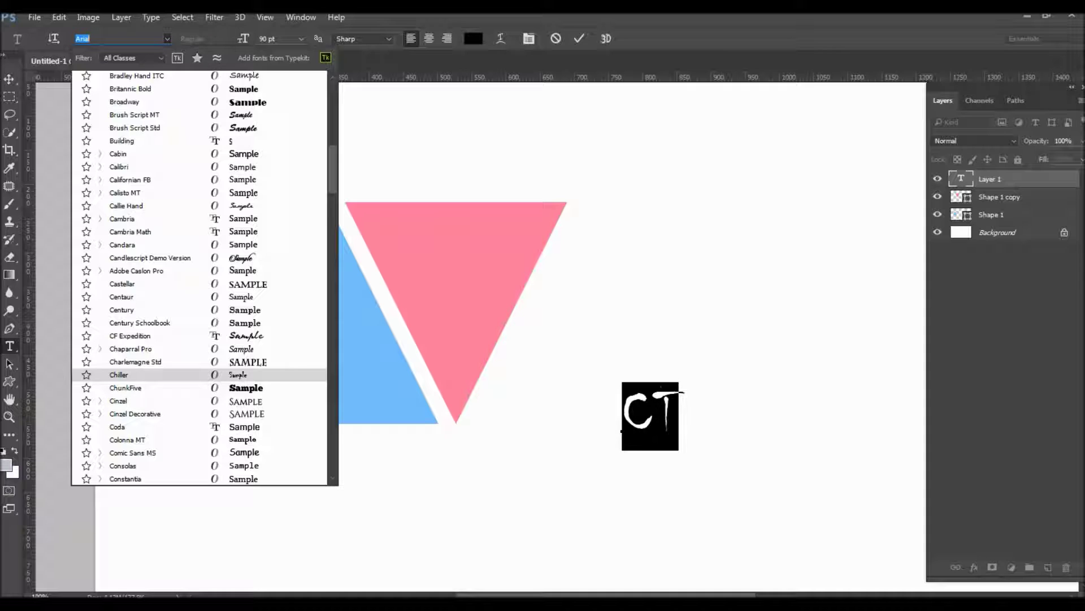
{"action": "scroll", "coordinate": [199, 277], "scroll_direction": "down", "scroll_amount": 1}
{"action": "scroll", "coordinate": [199, 277], "scroll_direction": "down", "scroll_amount": 1}
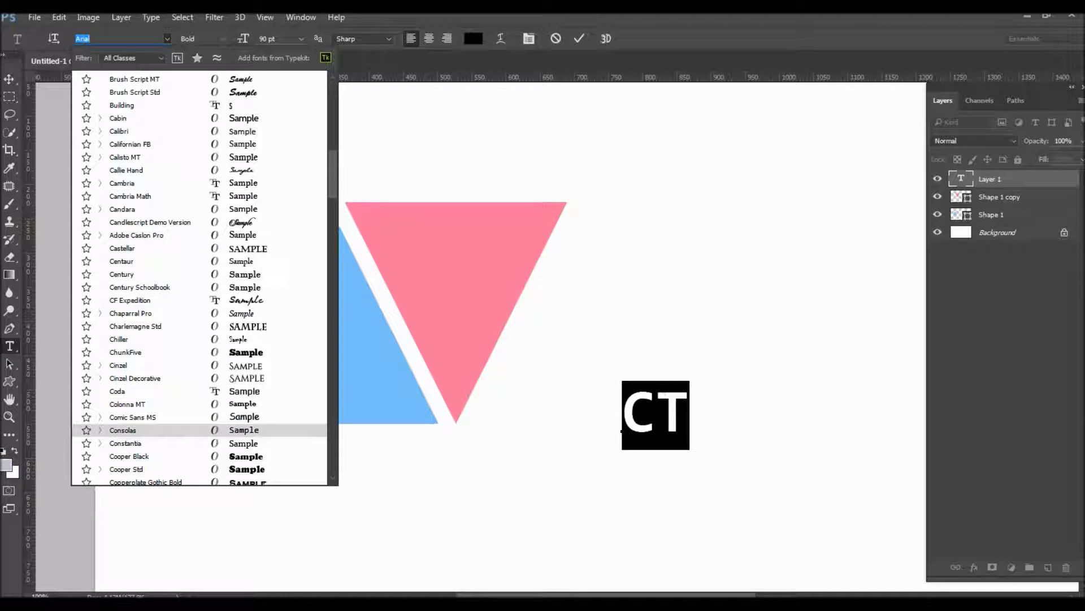
{"action": "scroll", "coordinate": [199, 276], "scroll_direction": "down", "scroll_amount": 3}
{"action": "scroll", "coordinate": [199, 277], "scroll_direction": "down", "scroll_amount": 3}
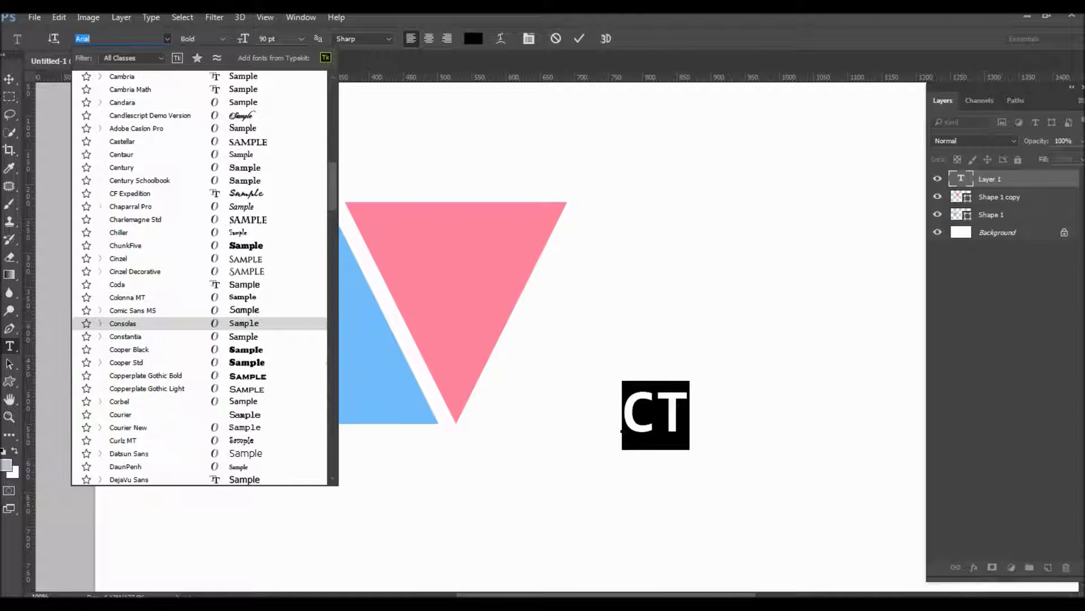
{"action": "scroll", "coordinate": [199, 277], "scroll_direction": "down", "scroll_amount": 2}
{"action": "scroll", "coordinate": [199, 277], "scroll_direction": "down", "scroll_amount": 3}
{"action": "scroll", "coordinate": [199, 277], "scroll_direction": "down", "scroll_amount": 1}
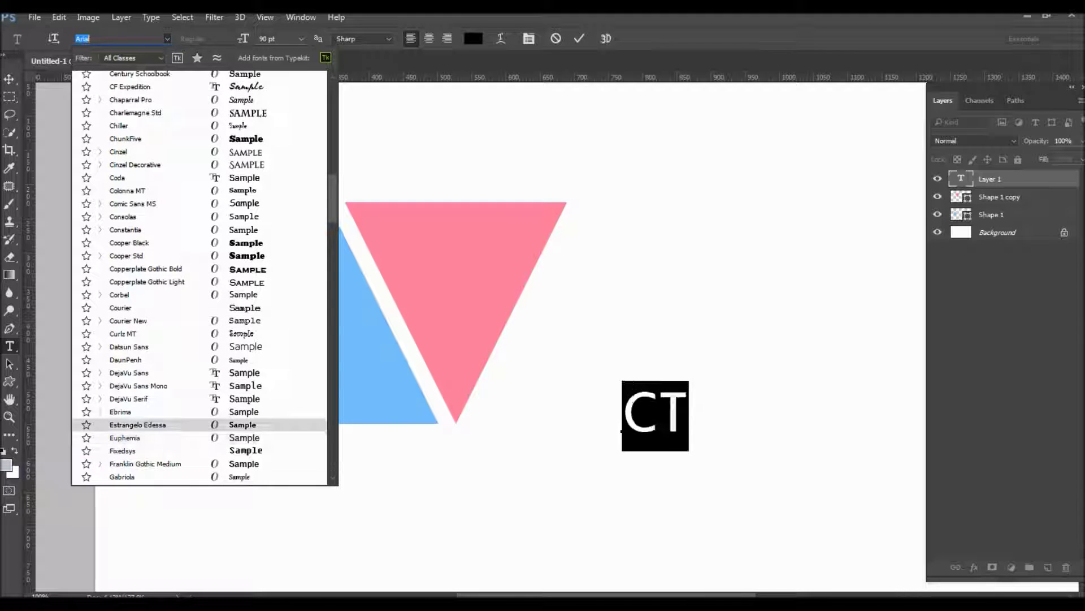
{"action": "key", "text": "Page_Up"}
{"action": "key", "text": "Down"}
{"action": "key", "text": "Down"}
{"action": "key", "text": "Down"}
{"action": "key", "text": "Down"}
{"action": "key", "text": "Return"}
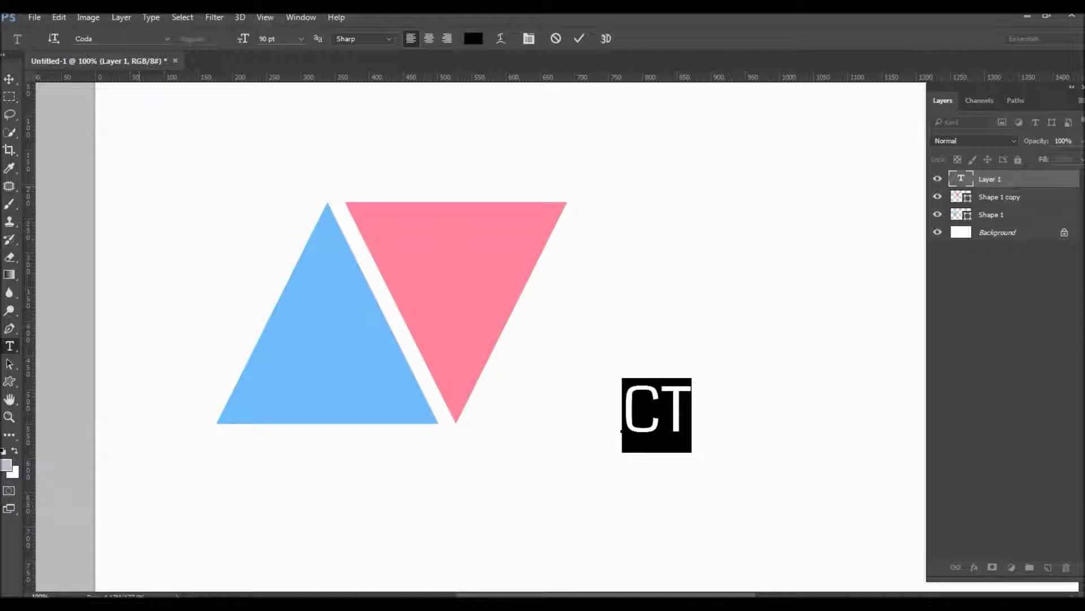
- Reselect the CT text and cycle through nearby fonts in the font field
{"action": "key", "text": "Right"}
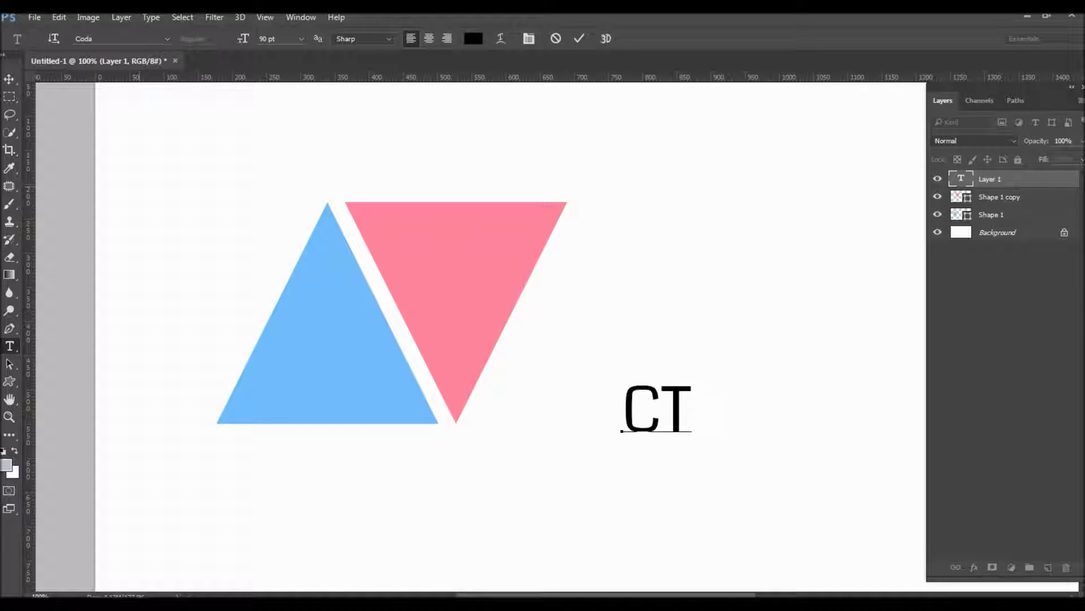
{"action": "key", "text": "ctrl+a"}
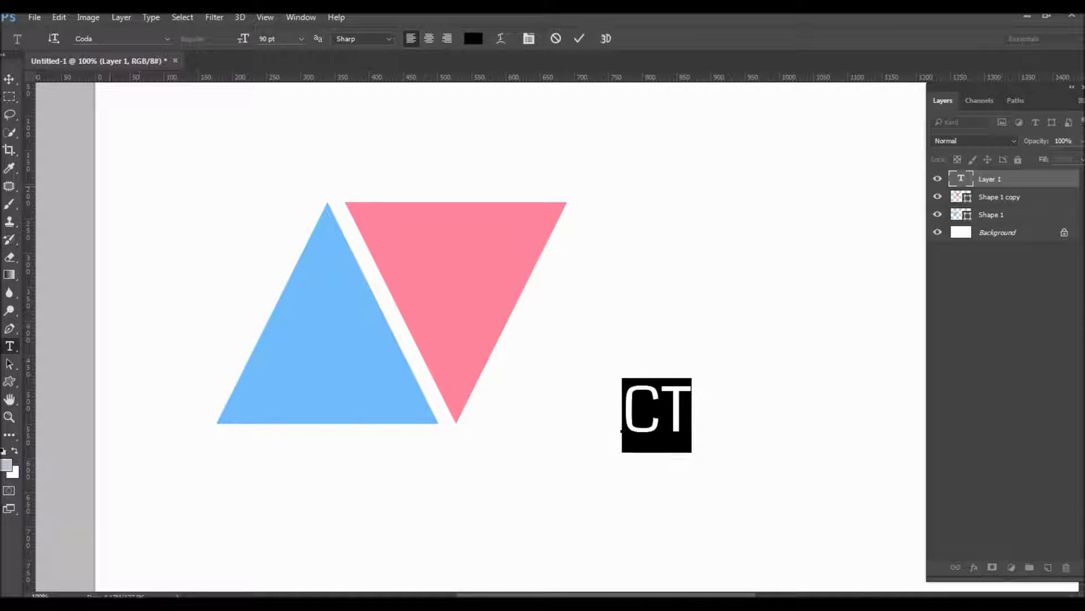
{"action": "left_click", "coordinate": [84, 39]}
{"action": "key", "text": "Up"}
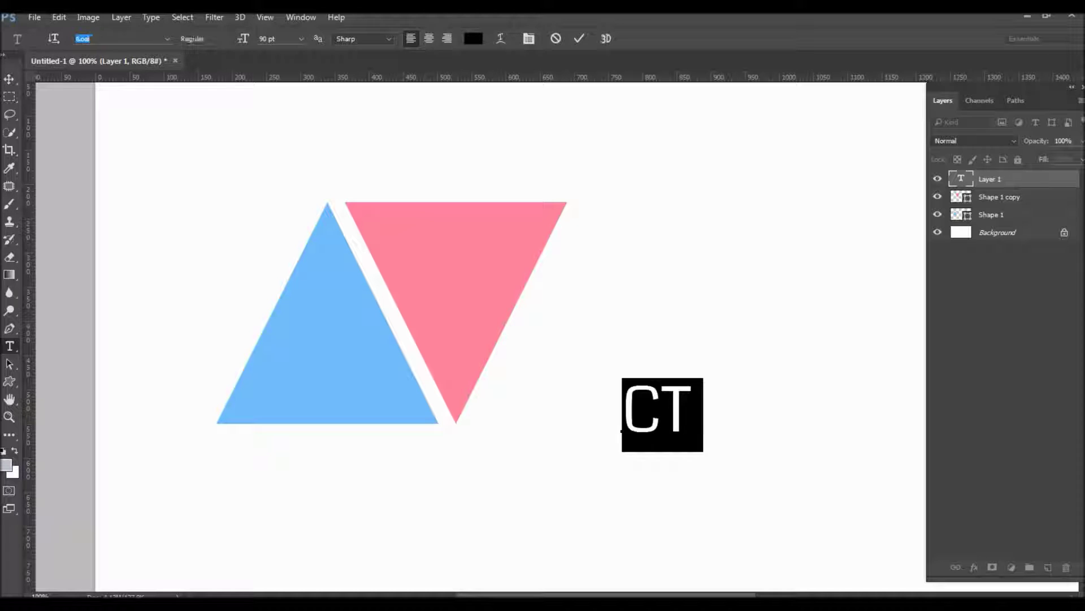
{"action": "key", "text": "Up"}
{"action": "key", "text": "Up"}
{"action": "key", "text": "Up"}
{"action": "key", "text": "Up"}
{"action": "key", "text": "Up"}
{"action": "key", "text": "Up"}
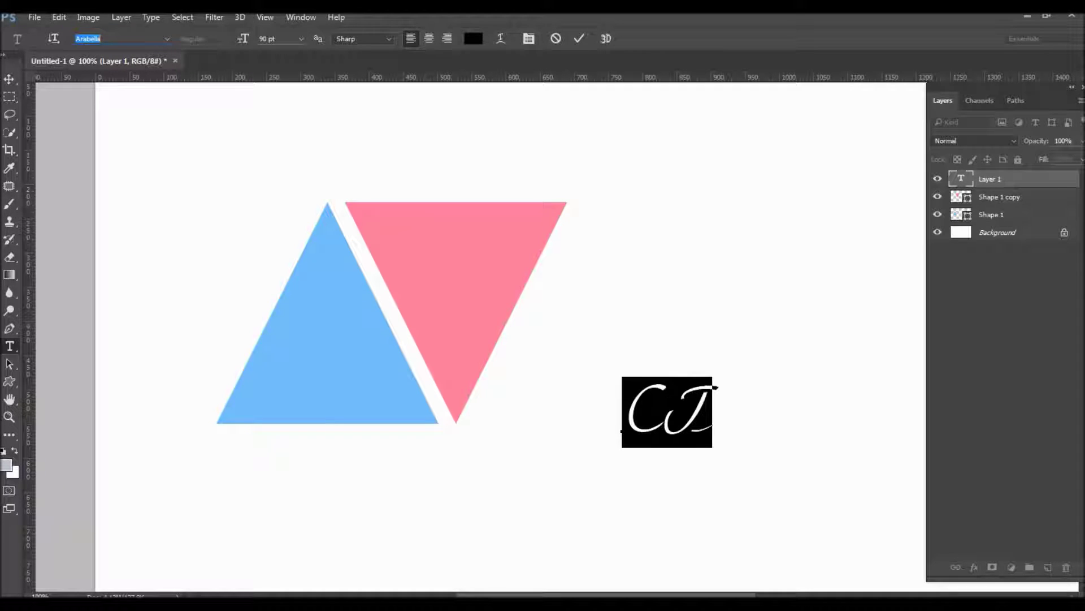
{"action": "key", "text": "Up"}
{"action": "key", "text": "Up"}
{"action": "key", "text": "Up"}
{"action": "key", "text": "Down"}
{"action": "key", "text": "Up"}
{"action": "key", "text": "Down"}
{"action": "key", "text": "Down"}
{"action": "key", "text": "Down"}
{"action": "key", "text": "Down"}
{"action": "key", "text": "Down"}
{"action": "key", "text": "Down"}
{"action": "key", "text": "Down"}
{"action": "key", "text": "Down"}
- Continue past Bauhaus and Adobe Caslon Pro, committing CT in CF Expedition
{"action": "key", "text": "Down"}
{"action": "key", "text": "Down"}
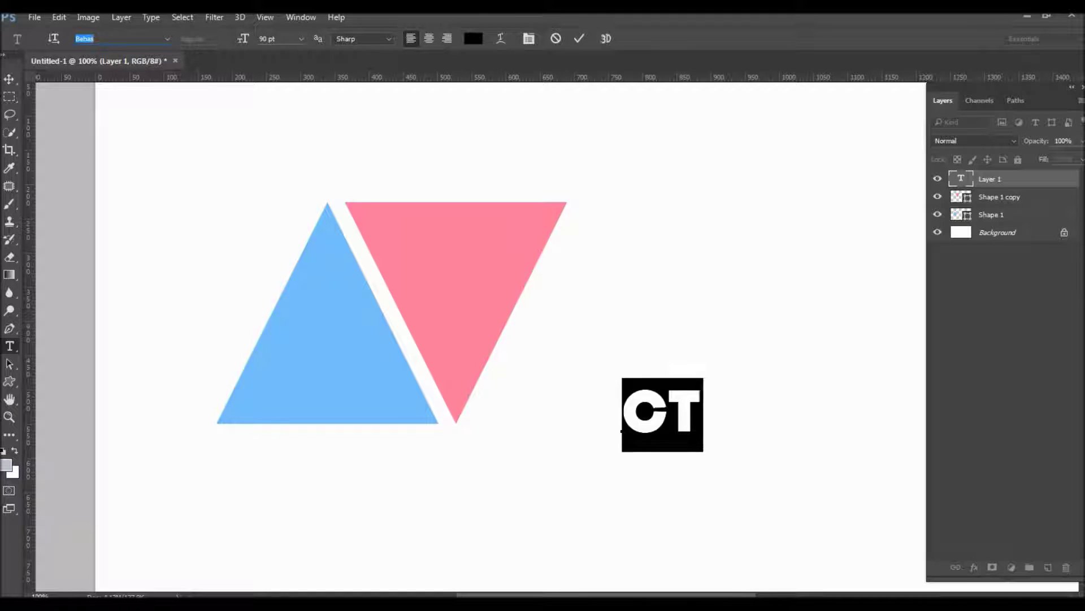
{"action": "key", "text": "Down"}
{"action": "key", "text": "Down"}
{"action": "key", "text": "Down"}
{"action": "key", "text": "Down"}
{"action": "key", "text": "Down"}
{"action": "key", "text": "Down"}
{"action": "key", "text": "Down"}
{"action": "key", "text": "Down"}
{"action": "key", "text": "Down"}
{"action": "key", "text": "Down"}
{"action": "key", "text": "Down"}
{"action": "key", "text": "Down"}
{"action": "key", "text": "Down"}
{"action": "key", "text": "Down"}
{"action": "key", "text": "Down"}
{"action": "key", "text": "Down"}
{"action": "key", "text": "Down"}
{"action": "key", "text": "Down"}
{"action": "key", "text": "Down"}
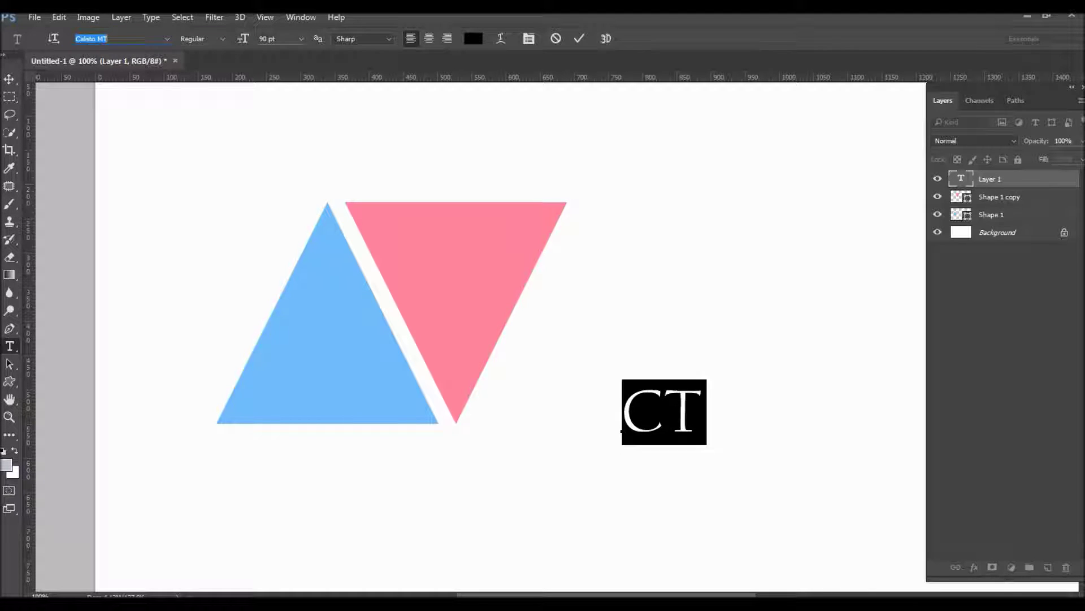
{"action": "key", "text": "Down"}
{"action": "key", "text": "Down"}
{"action": "key", "text": "Down"}
{"action": "key", "text": "Down"}
{"action": "key", "text": "Down"}
{"action": "key", "text": "Down"}
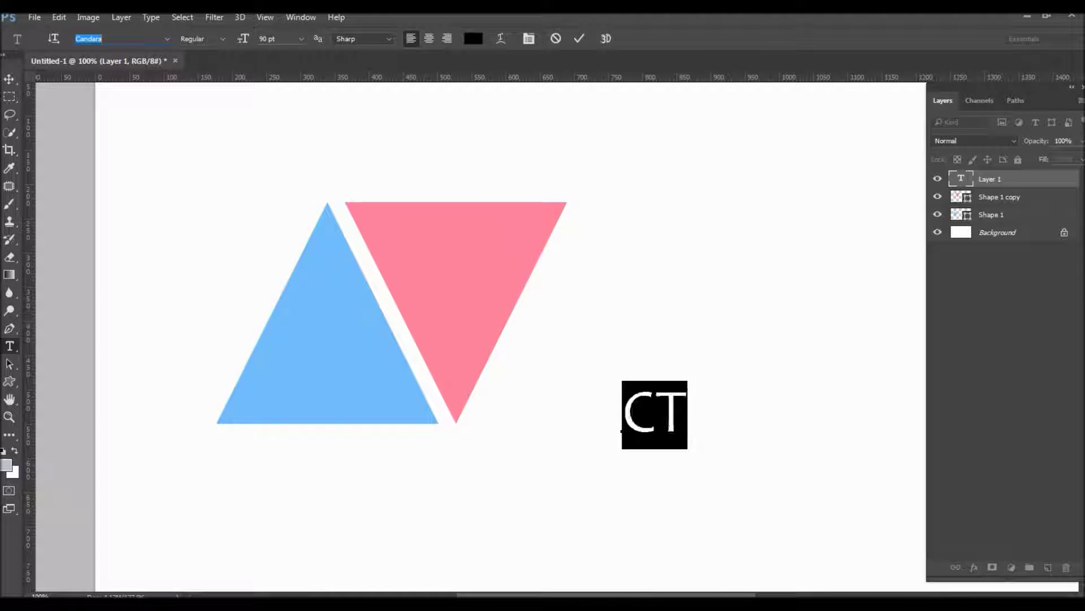
{"action": "key", "text": "Down"}
{"action": "key", "text": "Down"}
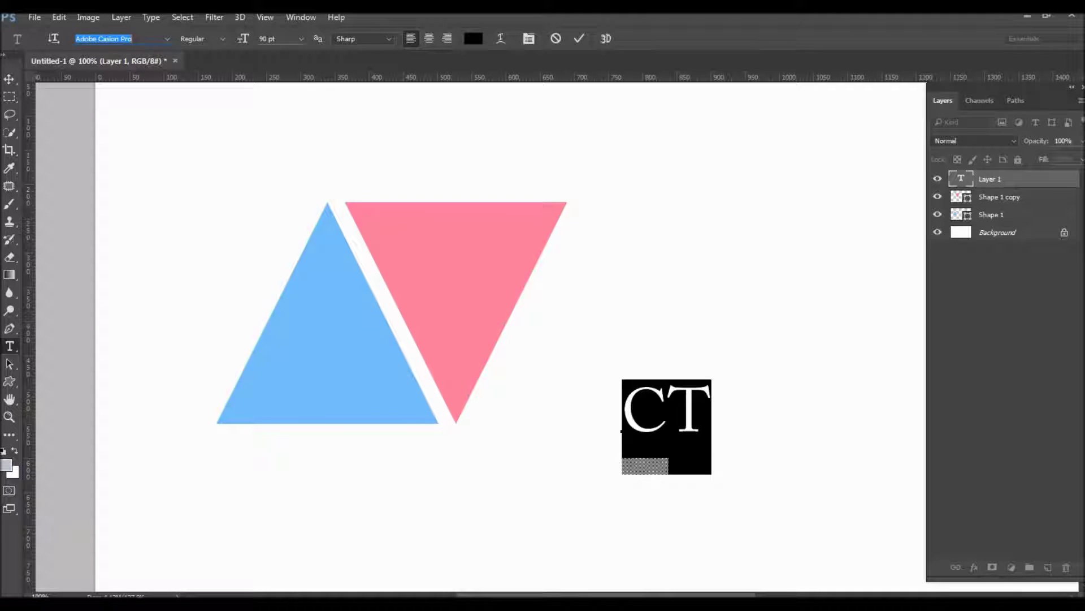
{"action": "key", "text": "Down"}
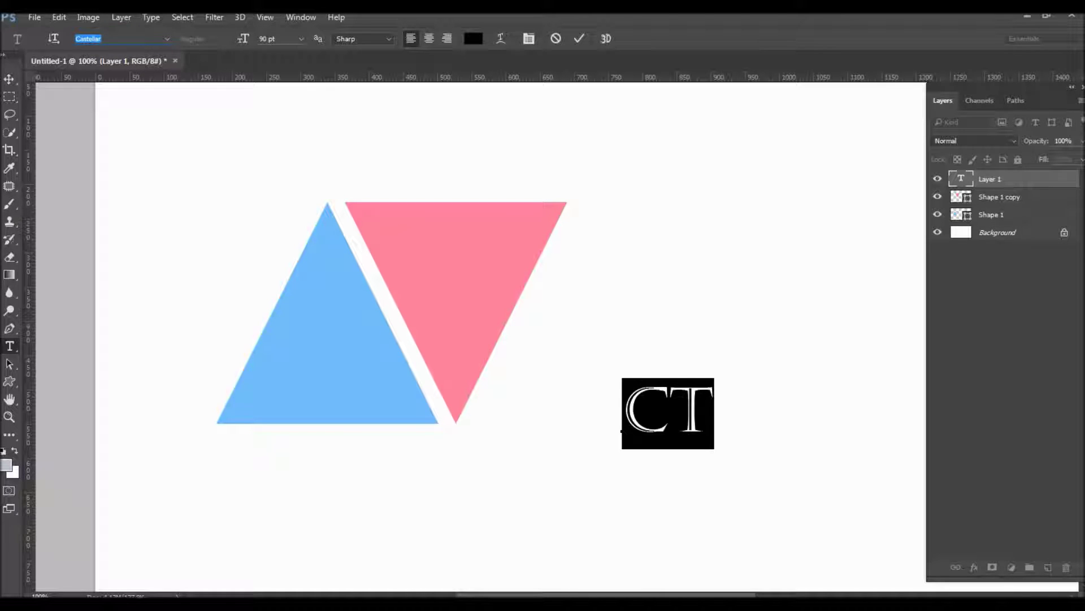
{"action": "key", "text": "Down"}
{"action": "key", "text": "Down"}
{"action": "key", "text": "Down"}
{"action": "key", "text": "Down"}
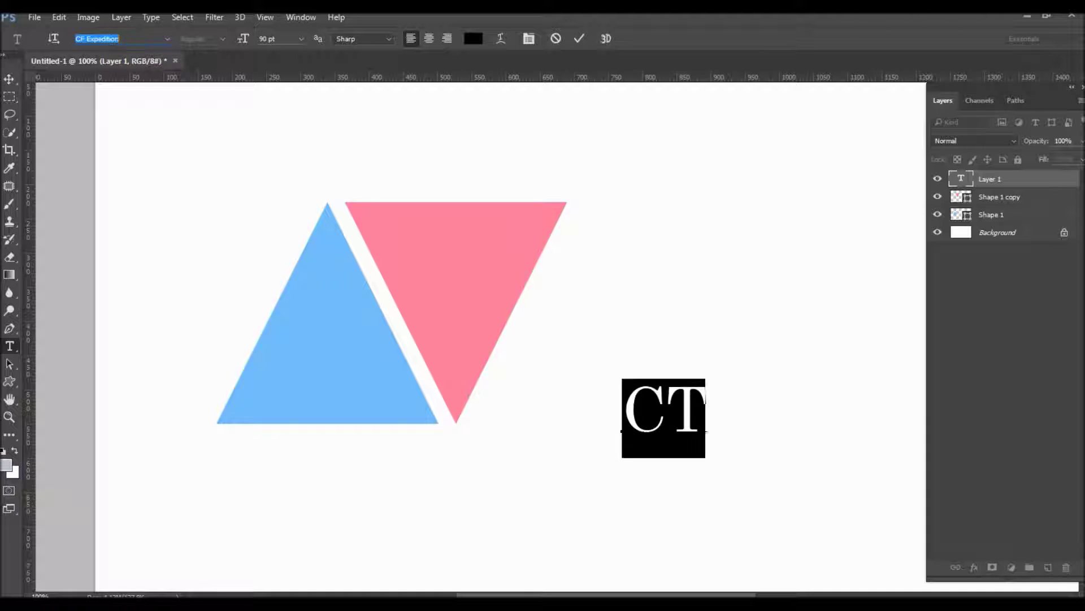
{"action": "key", "text": "Down"}
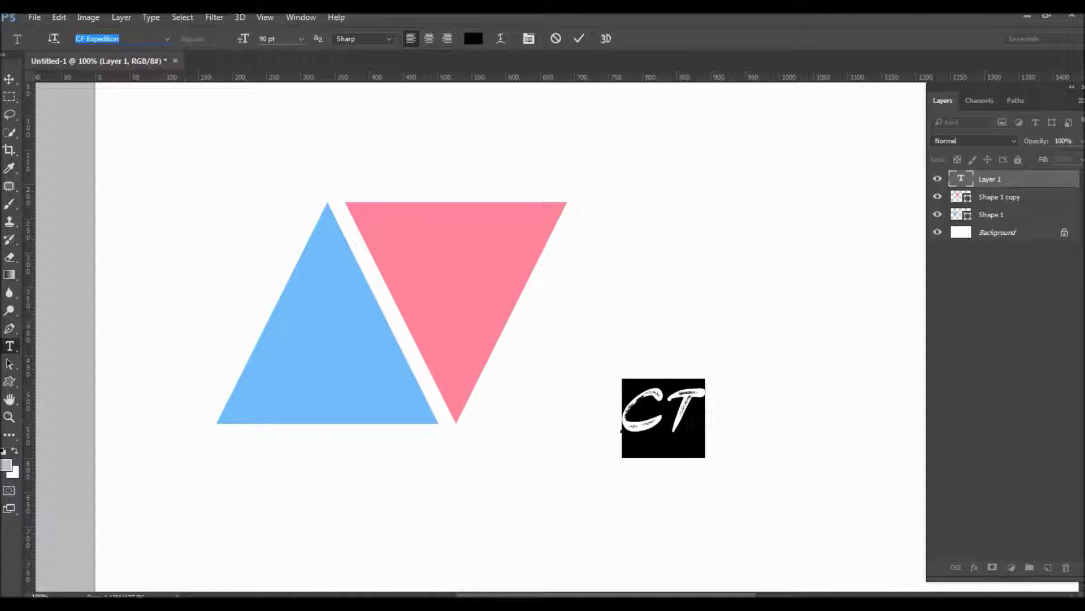
{"action": "left_click", "coordinate": [9, 79]}
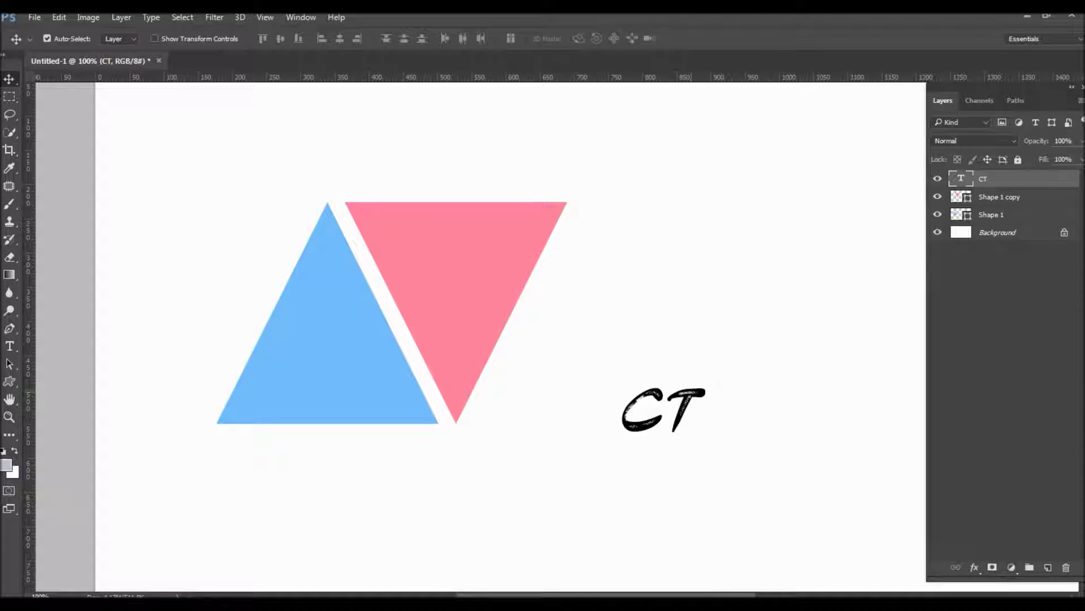
- Commit the CT text and duplicate its layer as 'CT copy'
{"action": "key", "text": "t"}
{"action": "left_click", "coordinate": [664, 418]}
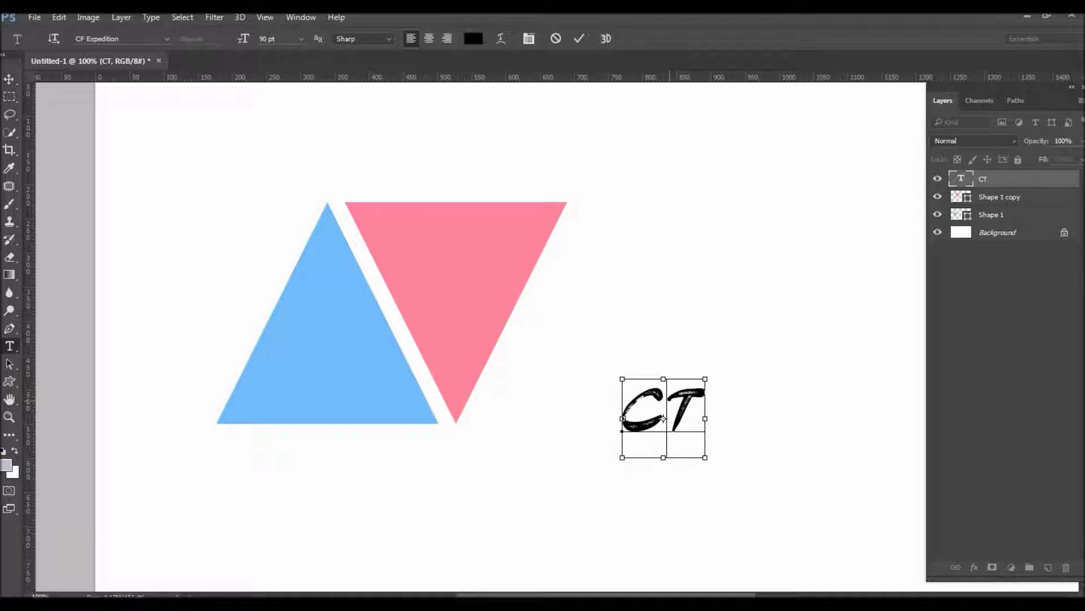
{"action": "key", "text": "ctrl+Return"}
{"action": "key", "text": "alt+bracketleft"}
{"action": "left_click", "coordinate": [998, 179]}
{"action": "right_click", "coordinate": [998, 178]}
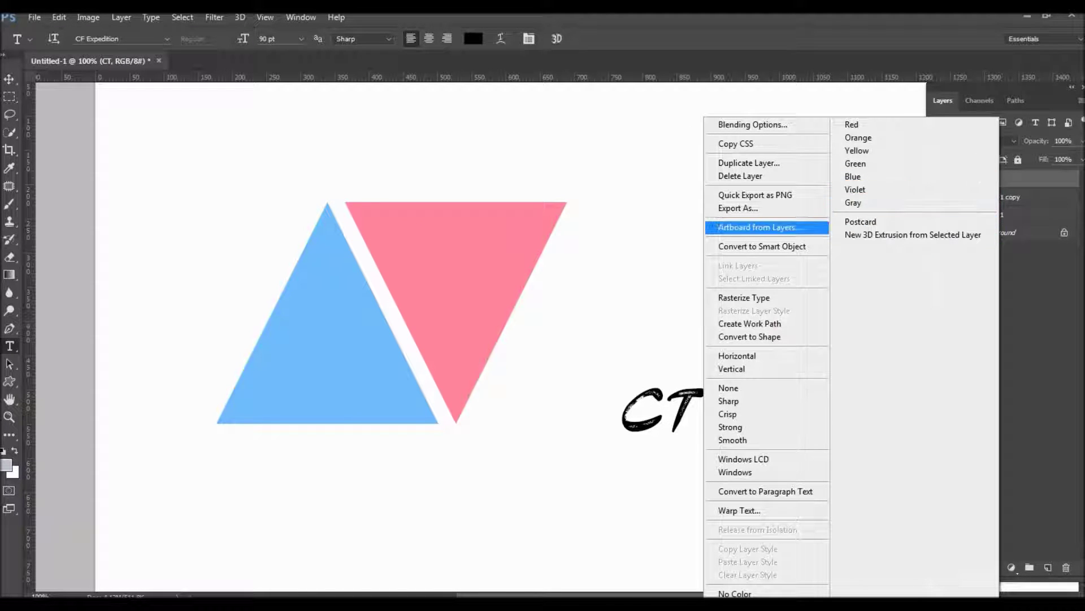
{"action": "left_click", "coordinate": [749, 163]}
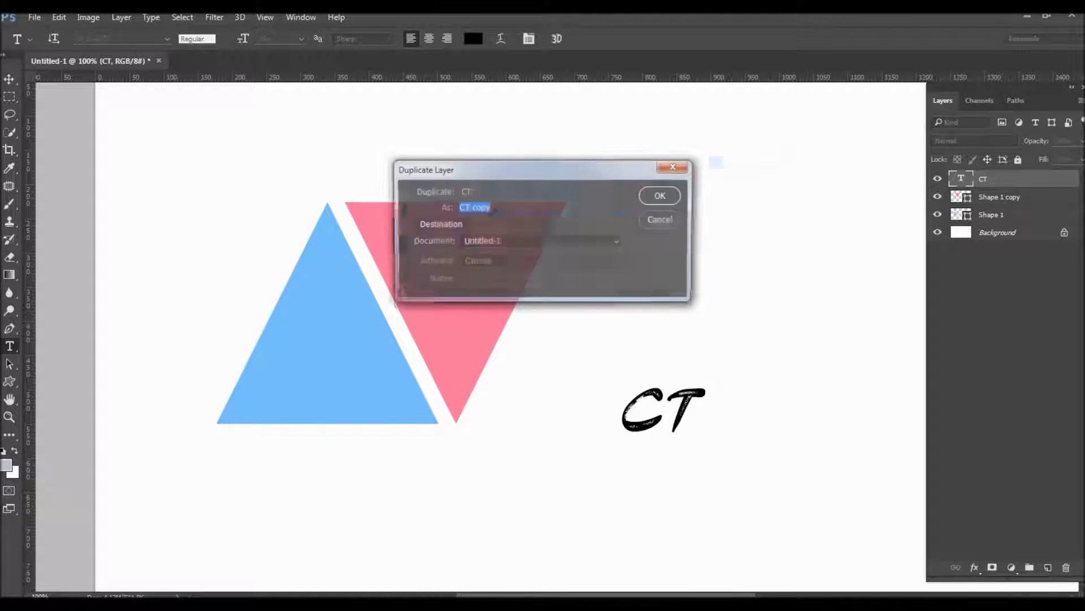
{"action": "key", "text": "Return"}
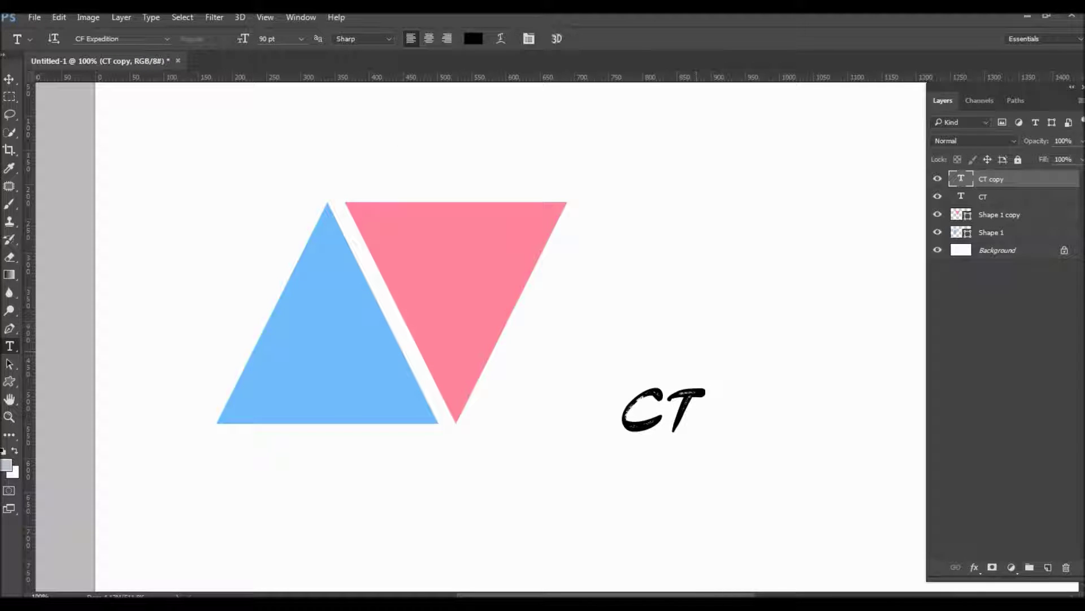
- Edit CT copy to read only 'T' and hide that layer
{"action": "double_click", "coordinate": [664, 409]}
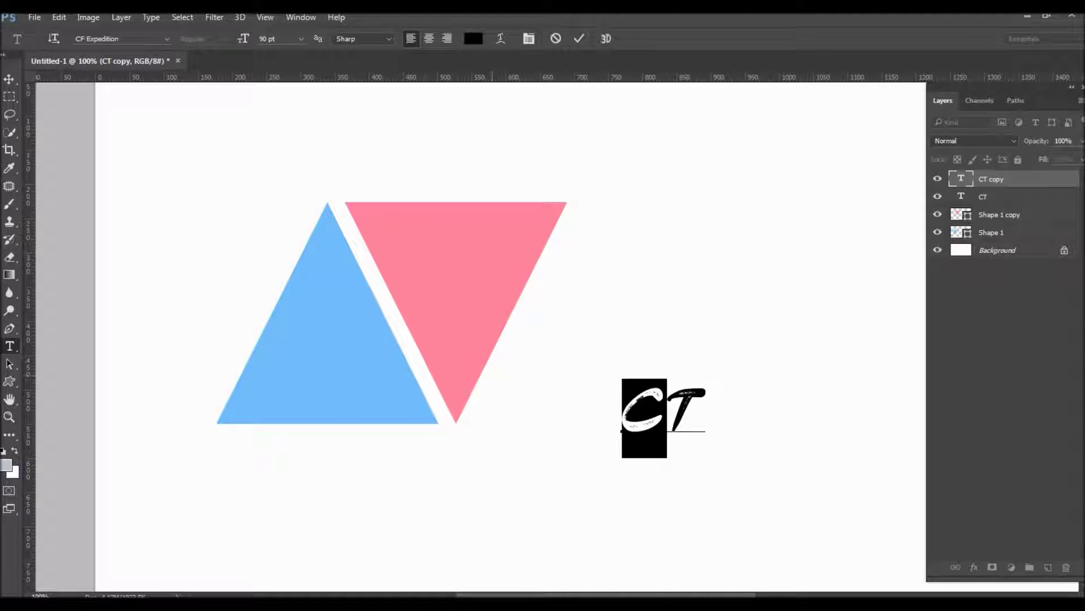
{"action": "left_click", "coordinate": [623, 409]}
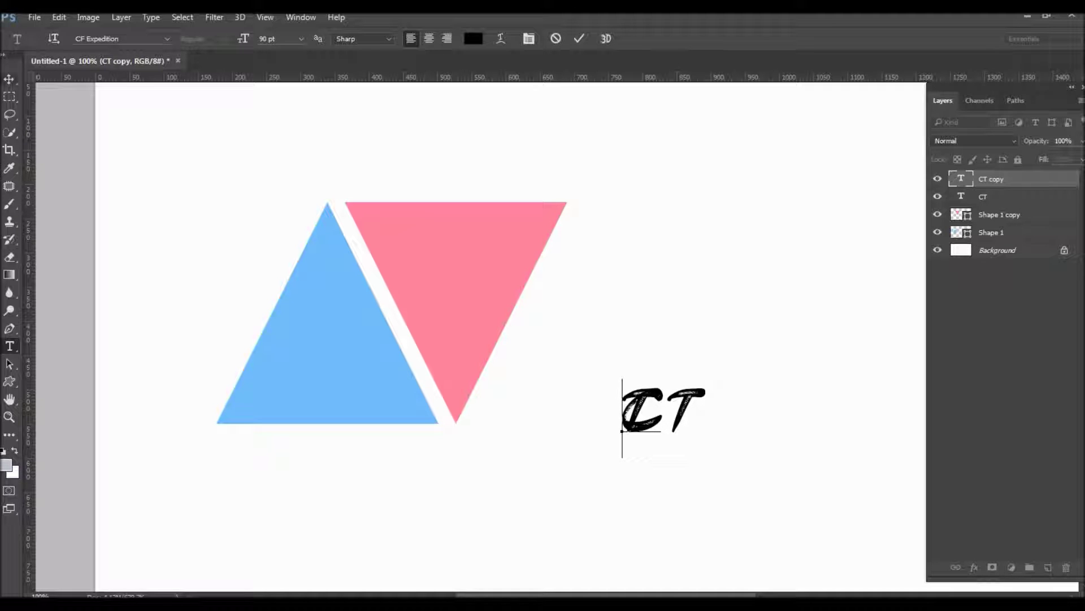
{"action": "key", "text": "Delete"}
{"action": "left_click", "coordinate": [9, 79]}
{"action": "left_click", "coordinate": [937, 178]}
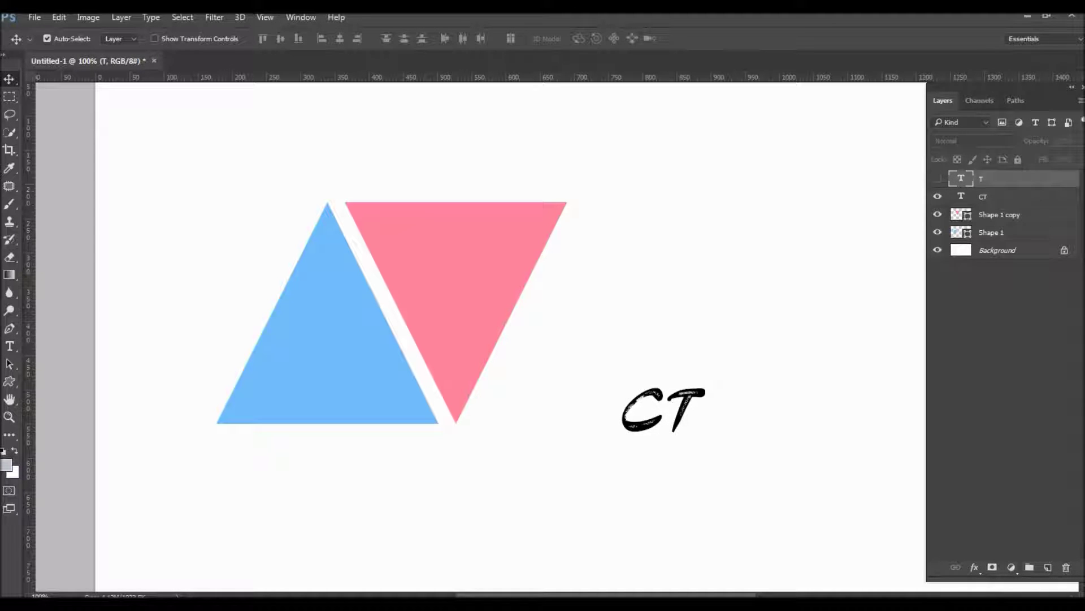
- Reduce the original CT layer to 'C' and load the blue triangle's outline as a selection
{"action": "left_click", "coordinate": [995, 196]}
{"action": "key", "text": "t"}
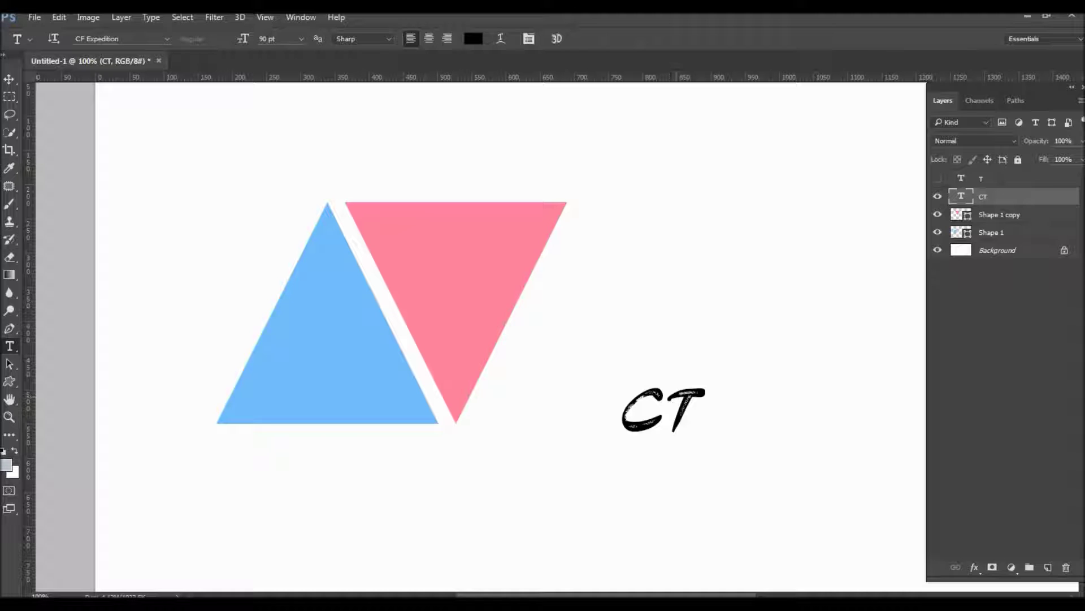
{"action": "left_click_drag", "start_coordinate": [707, 413], "coordinate": [665, 412]}
{"action": "key", "text": "BackSpace"}
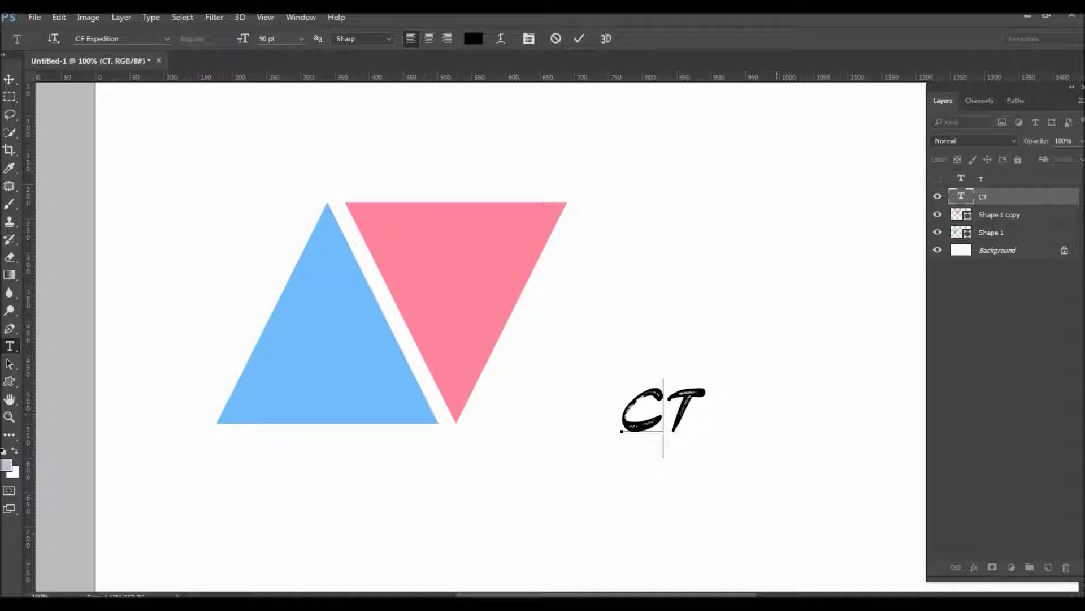
{"action": "key", "text": "ctrl+Return"}
{"action": "key", "text": "v"}
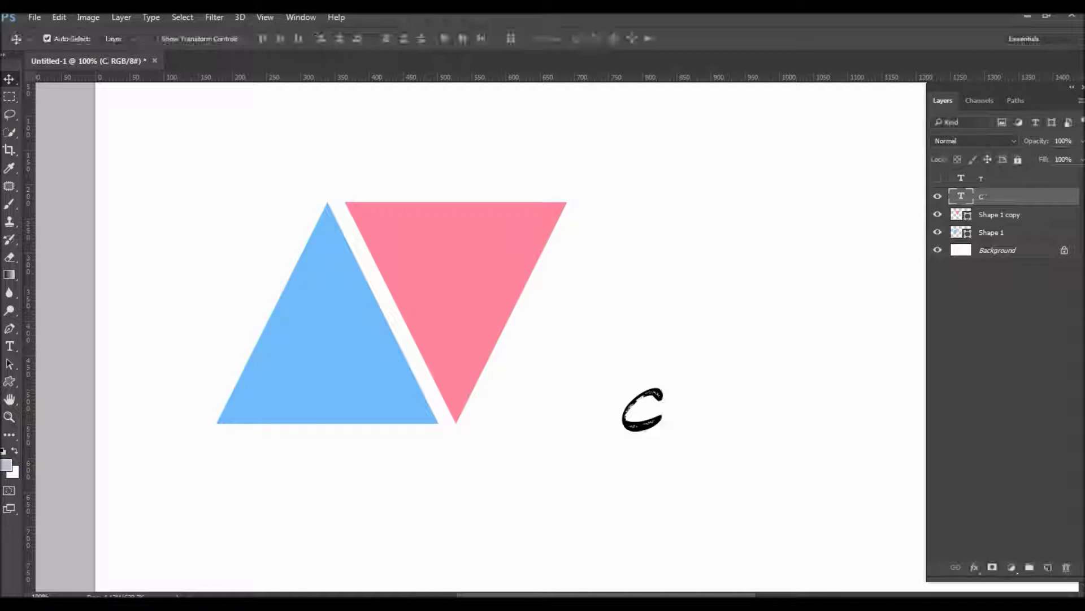
{"action": "left_click", "coordinate": [47, 38]}
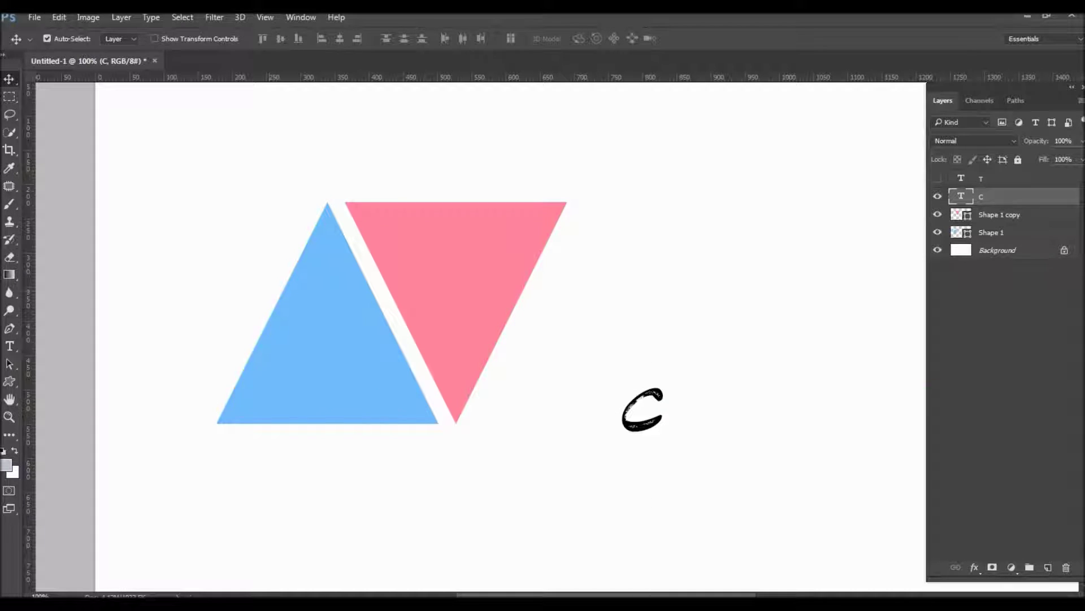
{"action": "left_click", "coordinate": [991, 232]}
{"action": "left_click", "coordinate": [961, 232], "text": "ctrl"}
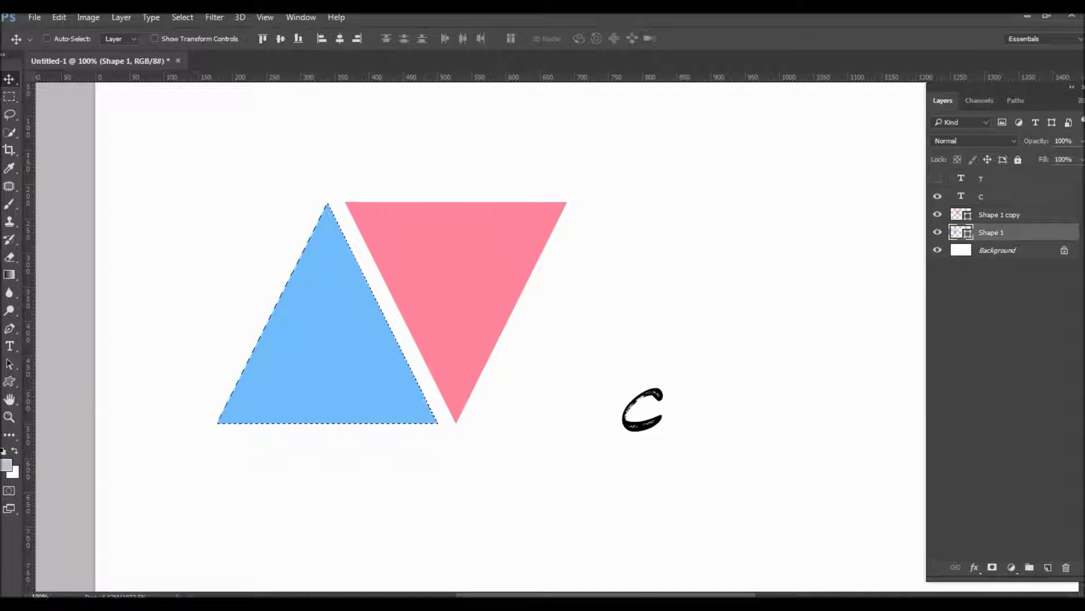
- Load the blue triangle's outline and centre the C horizontally and vertically in it
{"action": "left_click", "coordinate": [47, 38]}
{"action": "left_click", "coordinate": [991, 196]}
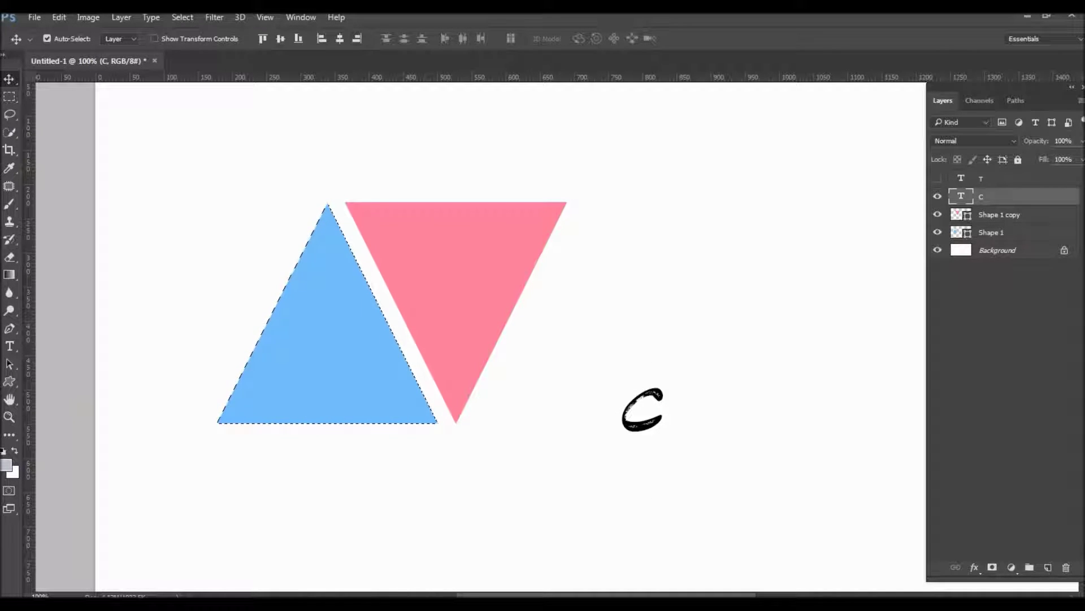
{"action": "left_click", "coordinate": [262, 39]}
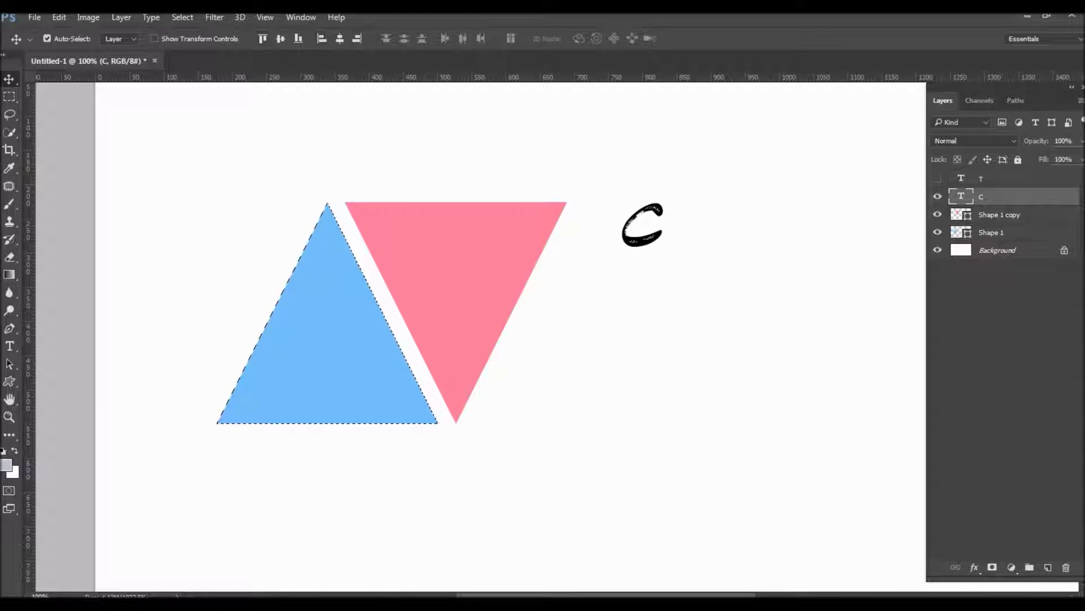
{"action": "left_click", "coordinate": [340, 38]}
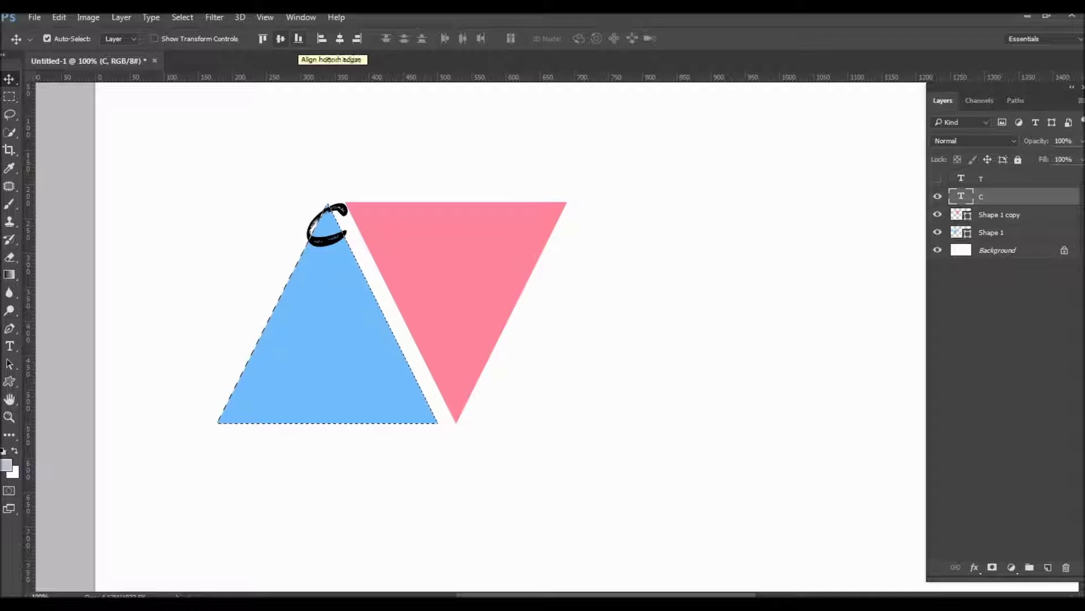
{"action": "left_click", "coordinate": [281, 38]}
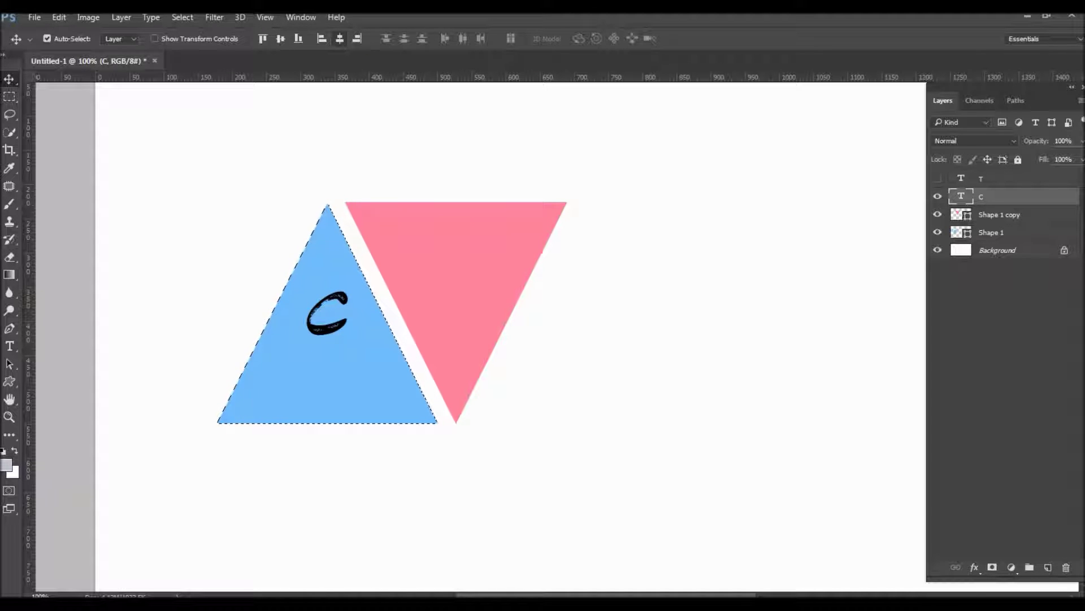
- Clear the blue triangle selection and load the pink triangle's outline instead
{"action": "left_click", "coordinate": [47, 38]}
{"action": "key", "text": "ctrl+d"}
{"action": "left_click", "coordinate": [47, 39]}
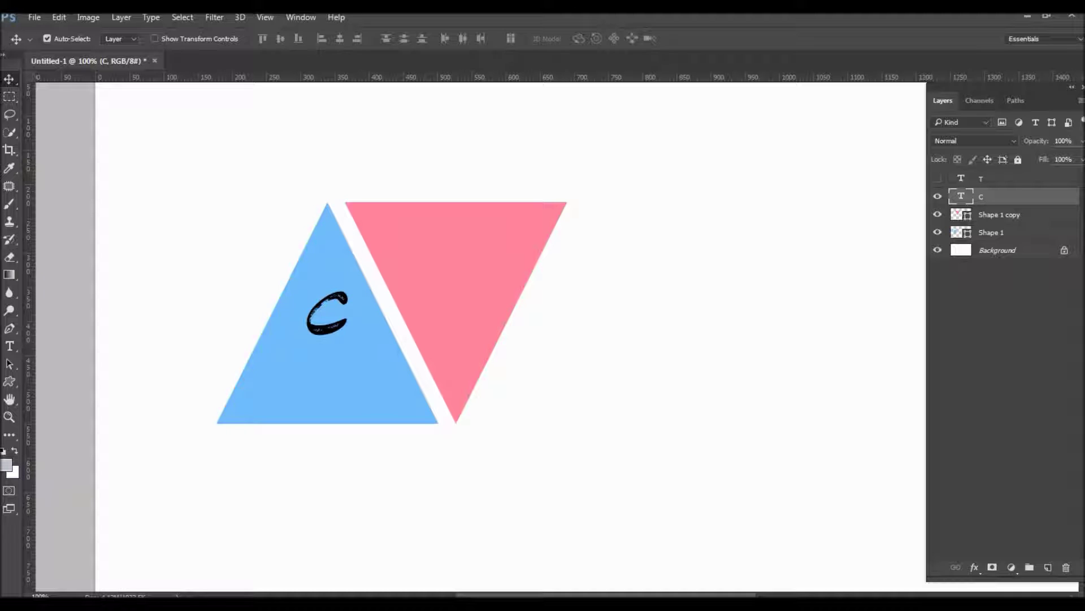
{"action": "left_click", "coordinate": [998, 214]}
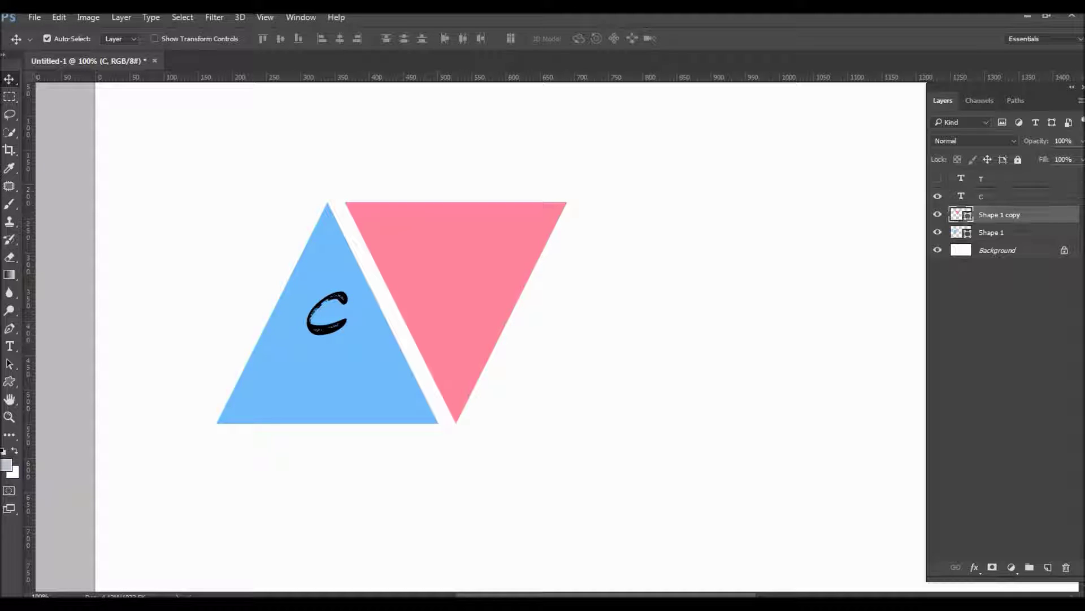
- Show the T layer, centre it in the pink triangle, then deselect
{"action": "left_click", "coordinate": [961, 215], "text": "ctrl"}
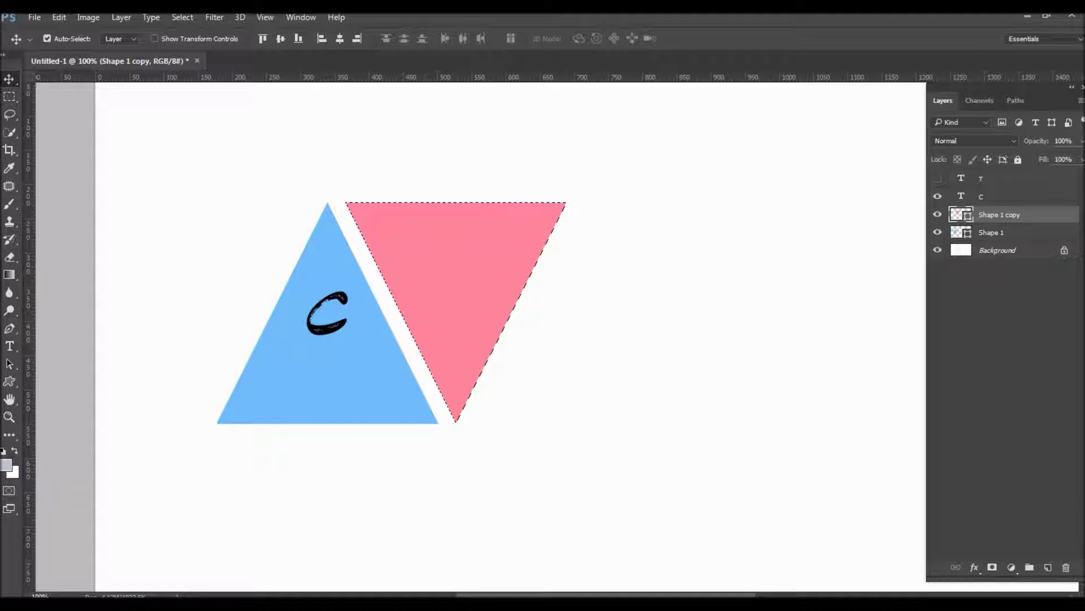
{"action": "left_click", "coordinate": [998, 178]}
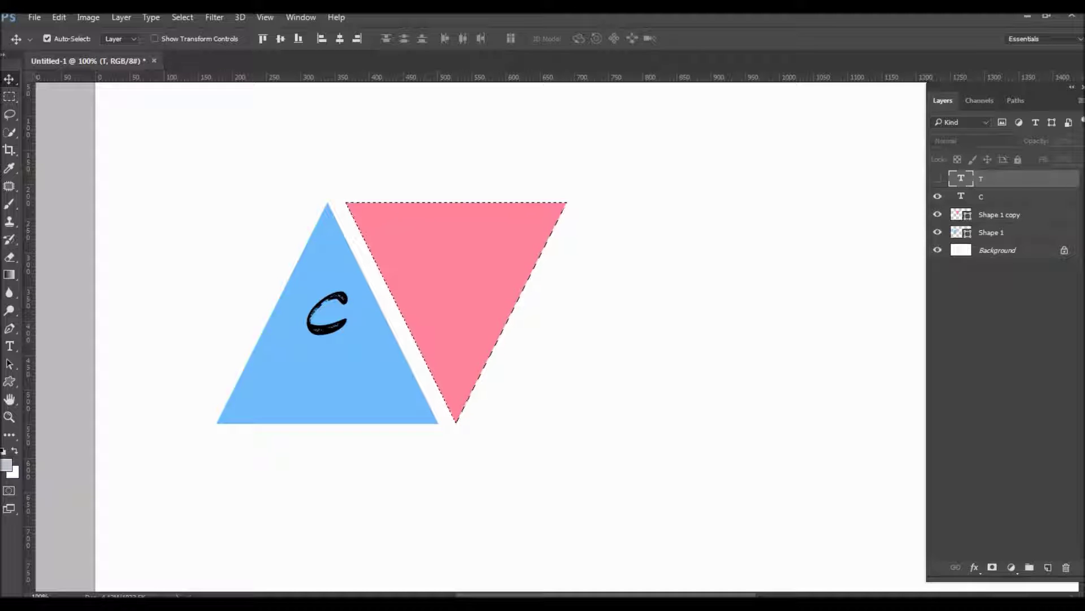
{"action": "left_click", "coordinate": [937, 178]}
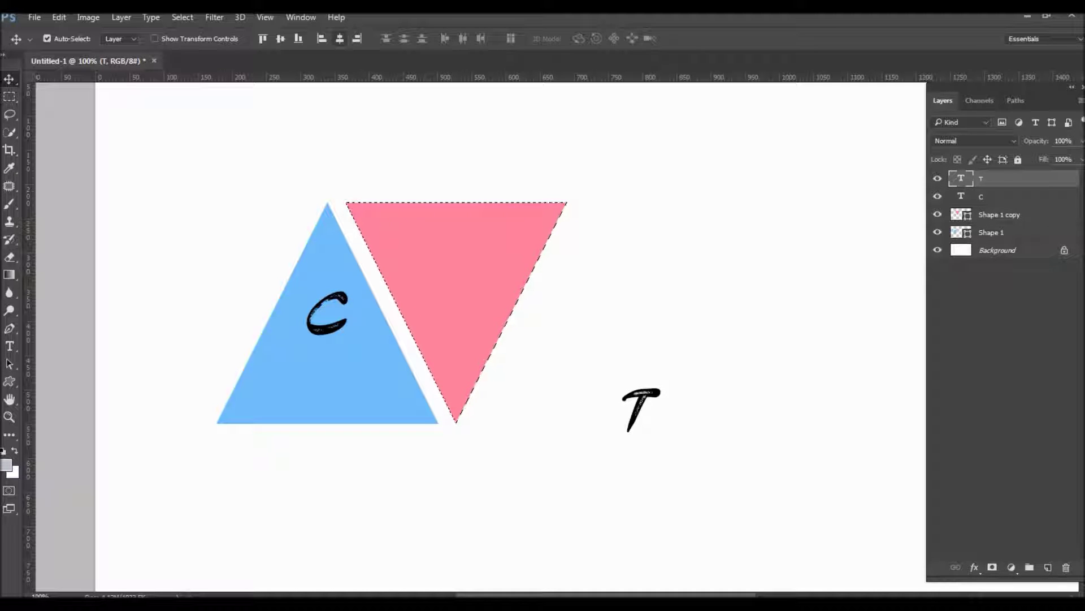
{"action": "left_click", "coordinate": [340, 38]}
{"action": "left_click", "coordinate": [280, 39]}
{"action": "left_click", "coordinate": [47, 39]}
{"action": "key", "text": "ctrl+d"}
- Scale the T up to about 234% and shift it slightly up and right
{"action": "key", "text": "ctrl"}
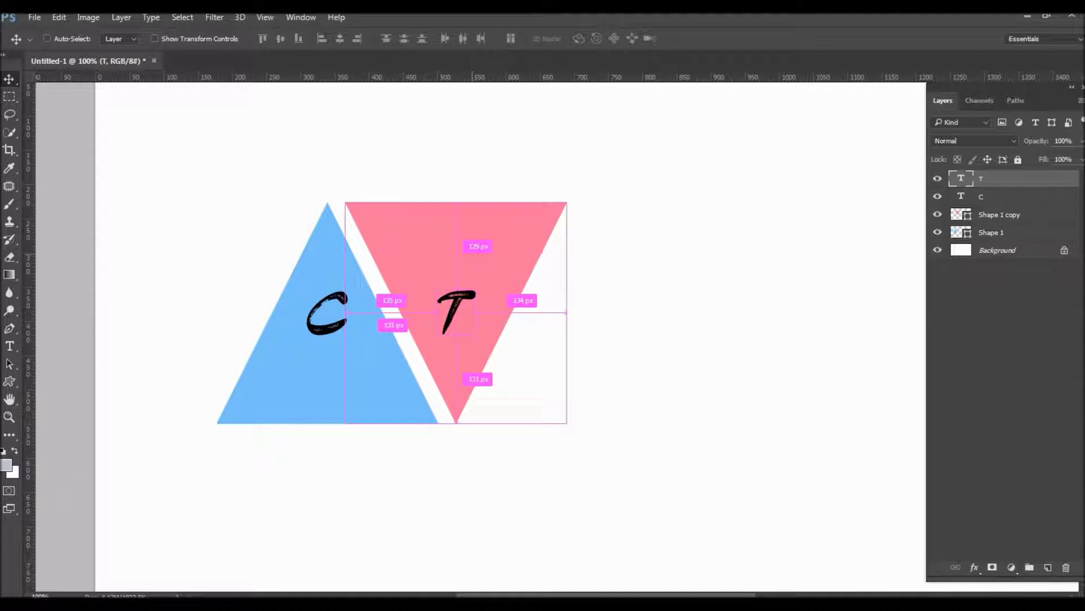
{"action": "key", "text": "ctrl+t"}
{"action": "left_click_drag", "start_coordinate": [475, 360], "coordinate": [501, 412]}
{"action": "left_click_drag", "start_coordinate": [457, 321], "coordinate": [470, 313]}
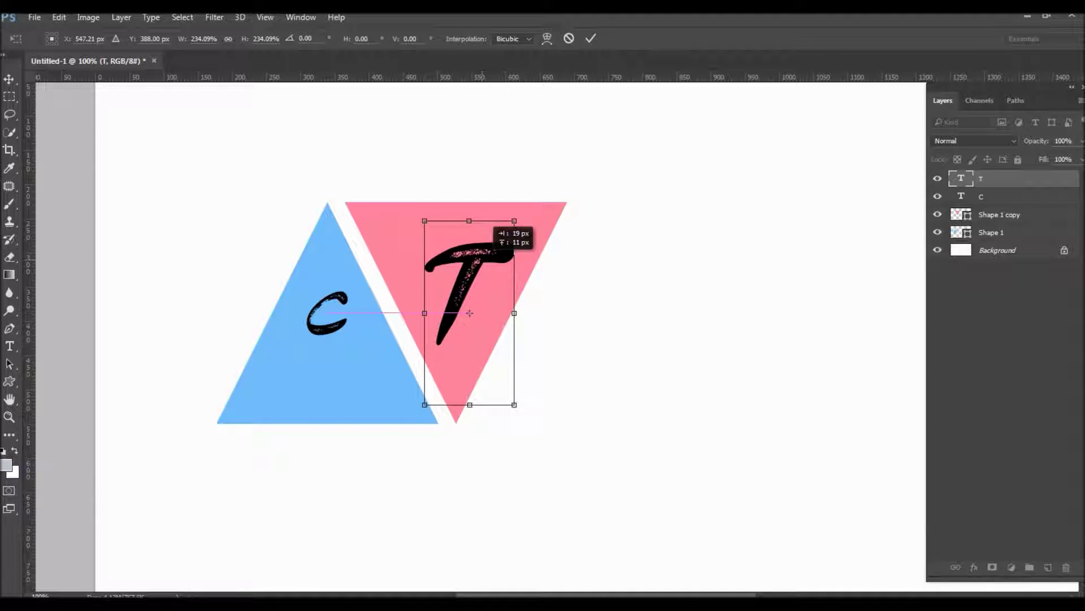
{"action": "left_click_drag", "start_coordinate": [469, 313], "coordinate": [470, 313]}
{"action": "key", "text": "Return"}
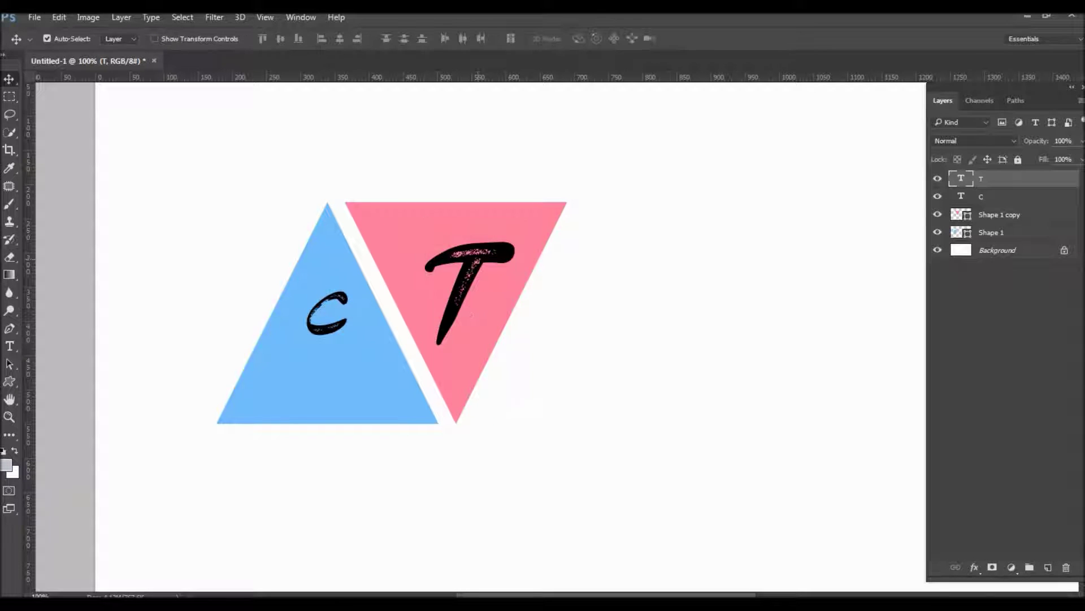
- Recolour the T glyph to #ffffff and commit the text edit
{"action": "key", "text": "t"}
{"action": "left_click", "coordinate": [470, 313]}
{"action": "key", "text": "ctrl+a"}
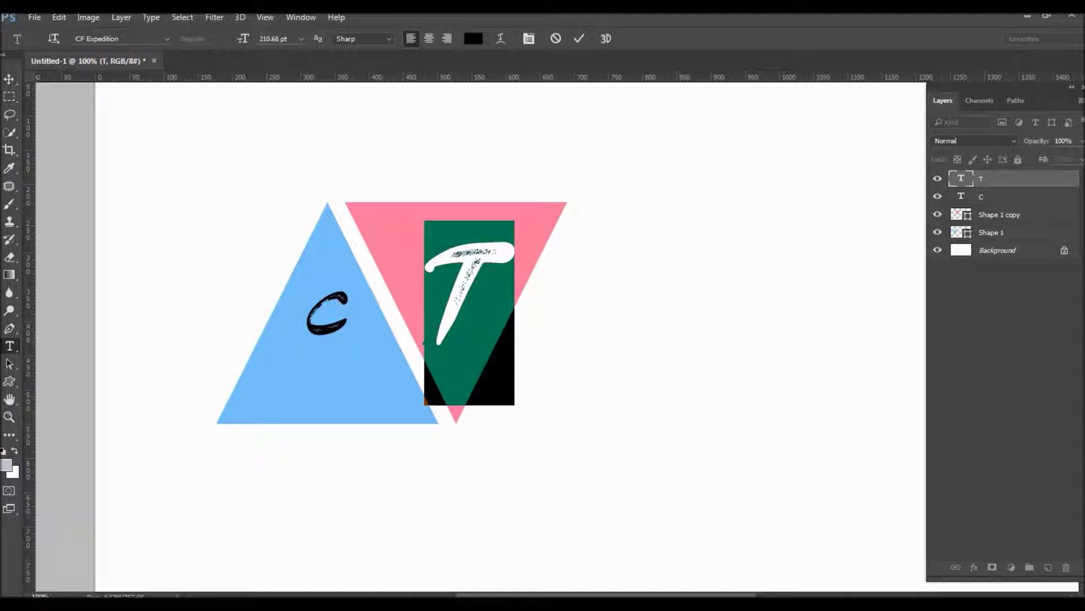
{"action": "left_click", "coordinate": [473, 38]}
{"action": "type", "text": "ffffff"}
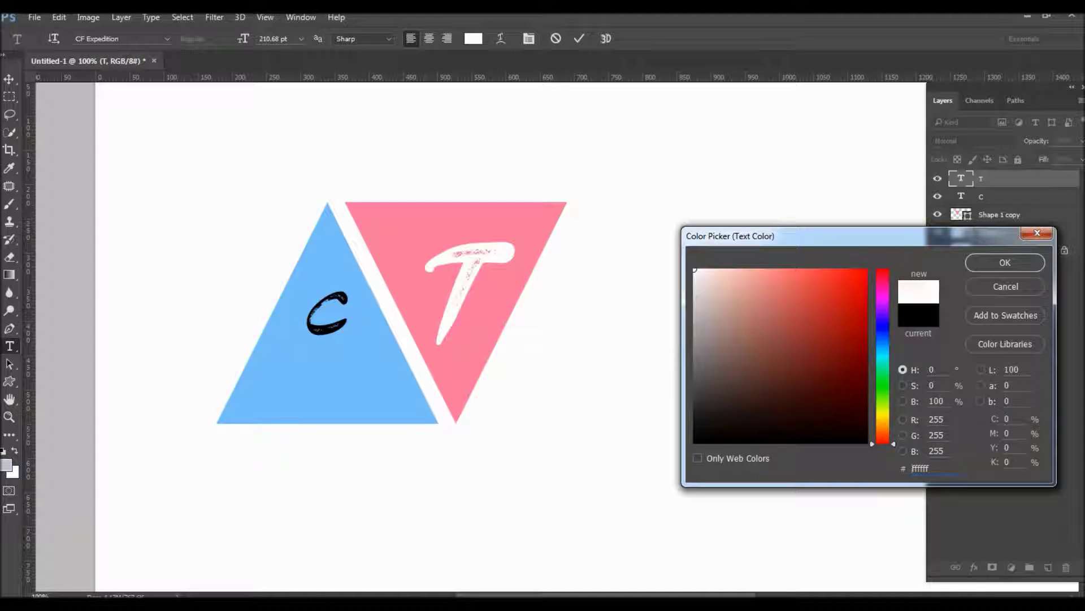
{"action": "key", "text": "Return"}
{"action": "left_click", "coordinate": [9, 79]}
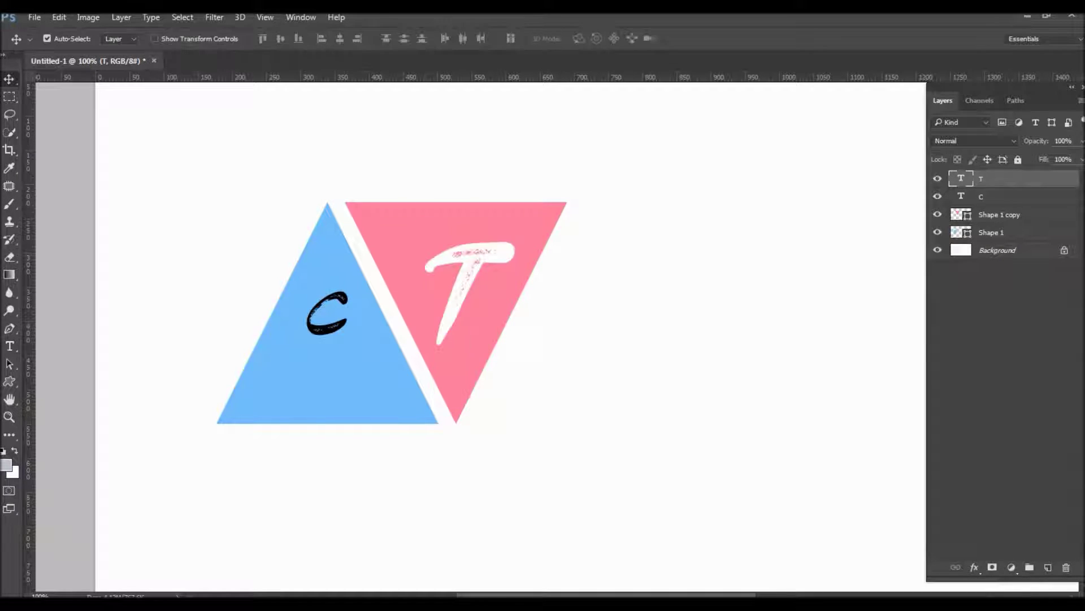
{"action": "left_click", "coordinate": [995, 196]}
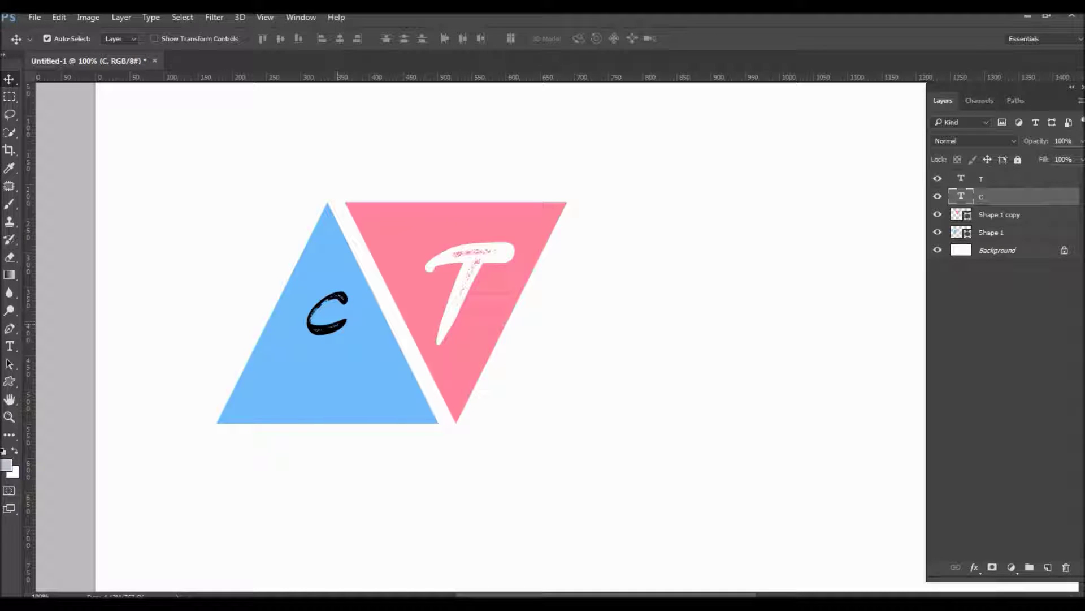
- Scale the C letter up and stretch it taller to fill the blue triangle
{"action": "key", "text": "ctrl+t"}
{"action": "mouse_move", "coordinate": [348, 361]}
{"action": "left_mouse_down"}
{"action": "mouse_move", "coordinate": [373, 412]}
{"action": "mouse_move", "coordinate": [328, 451]}
{"action": "left_mouse_up"}
{"action": "left_click_drag", "start_coordinate": [352, 343], "coordinate": [338, 387]}
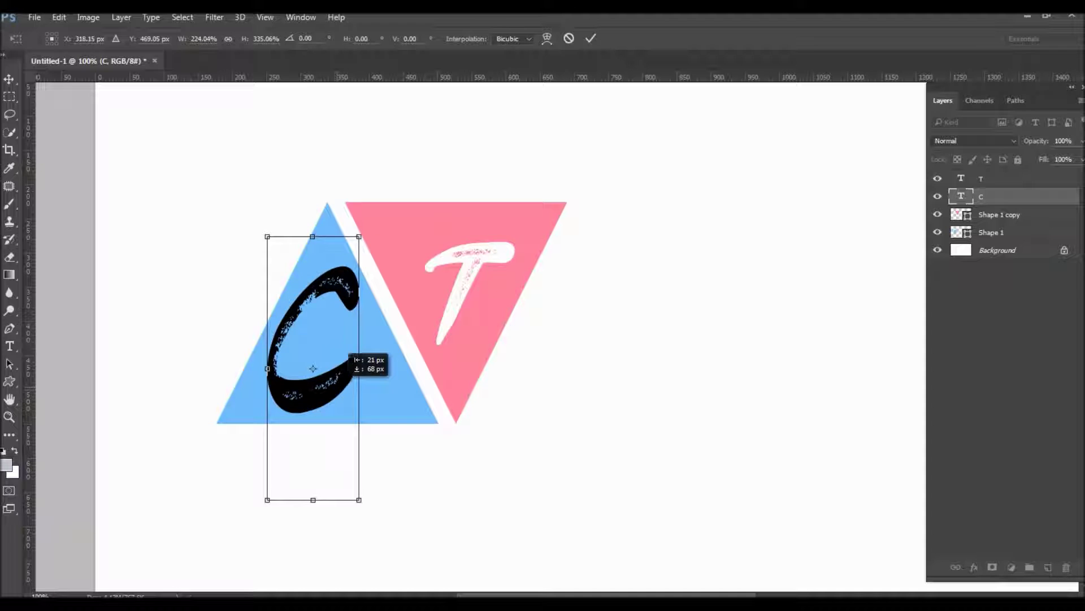
{"action": "key", "text": "Return"}
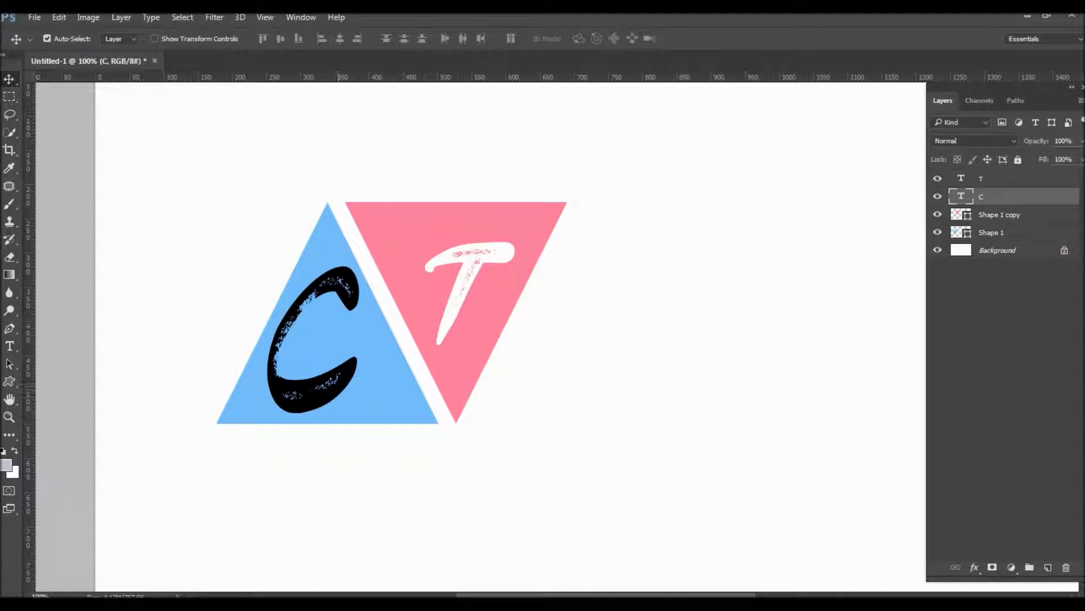
- Recolour the C glyph to #ffffff and commit the text edit
{"action": "key", "text": "t"}
{"action": "left_click", "coordinate": [358, 367]}
{"action": "key", "text": "ctrl+a"}
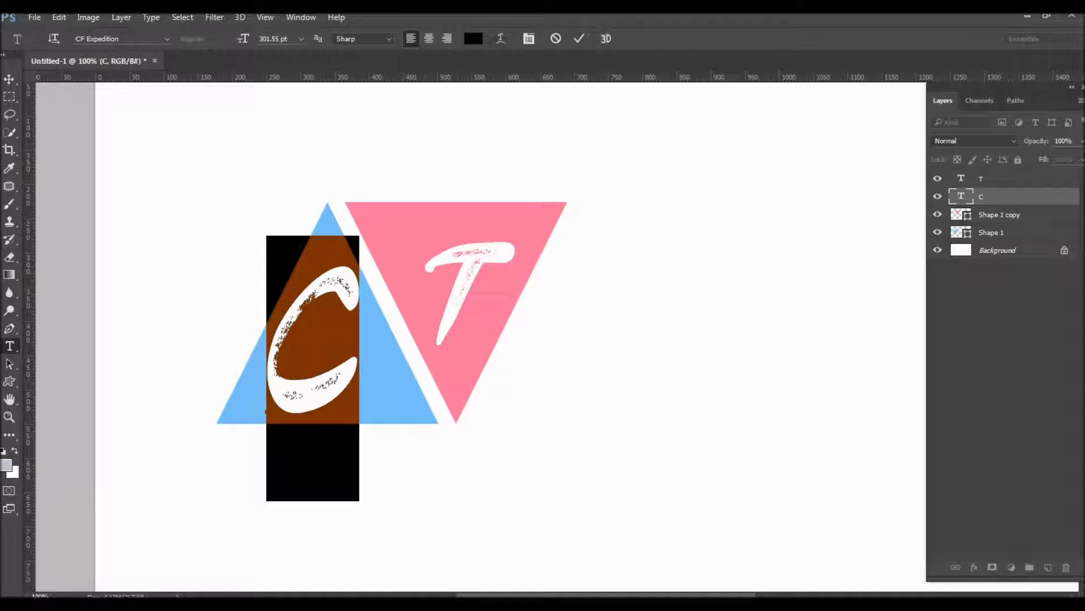
{"action": "left_click", "coordinate": [473, 39]}
{"action": "type", "text": "ffffff"}
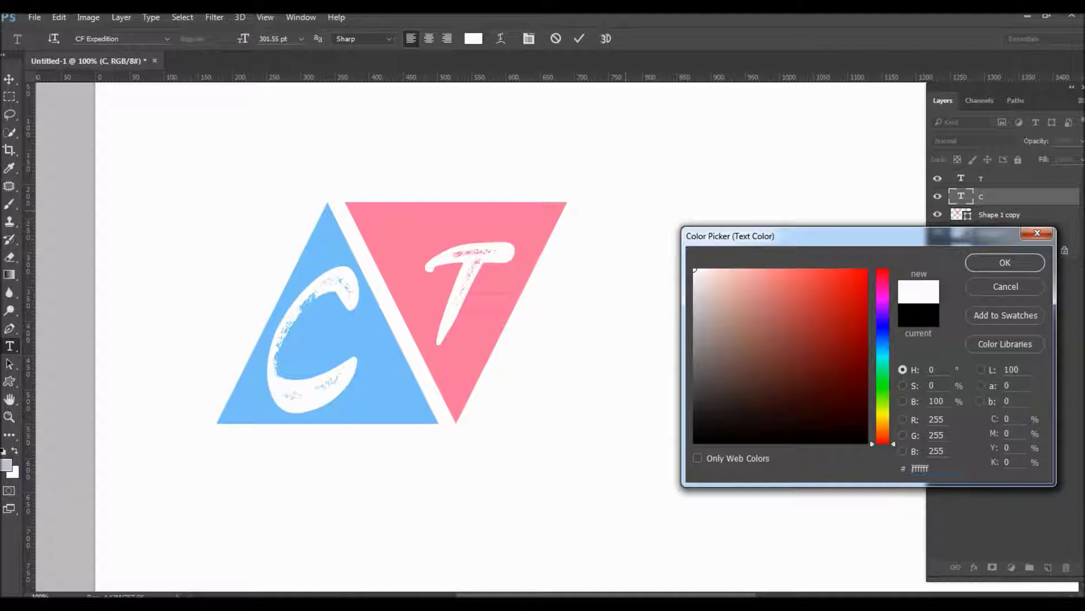
{"action": "key", "text": "Return"}
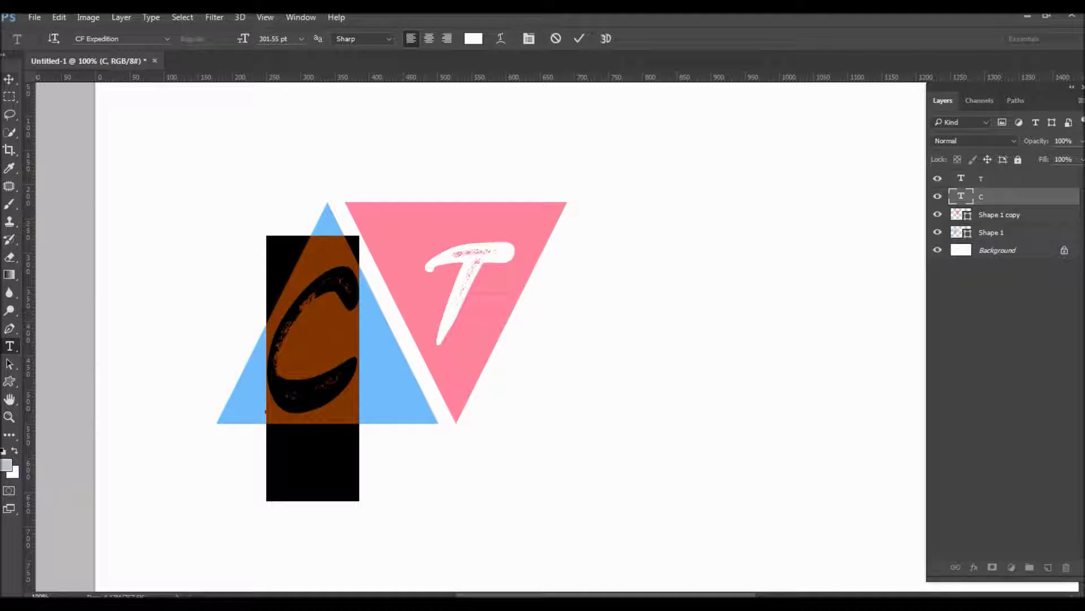
{"action": "key", "text": "ctrl+Return"}
{"action": "key", "text": "v"}
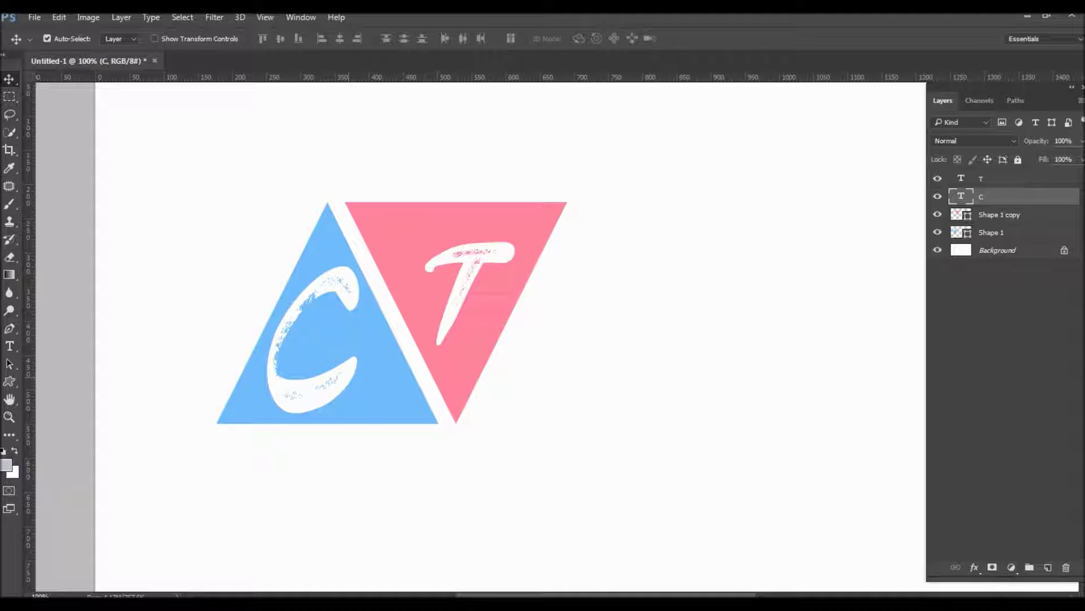
- Shrink the C slightly from its corner, then undo to compare sizes
{"action": "key", "text": "ctrl"}
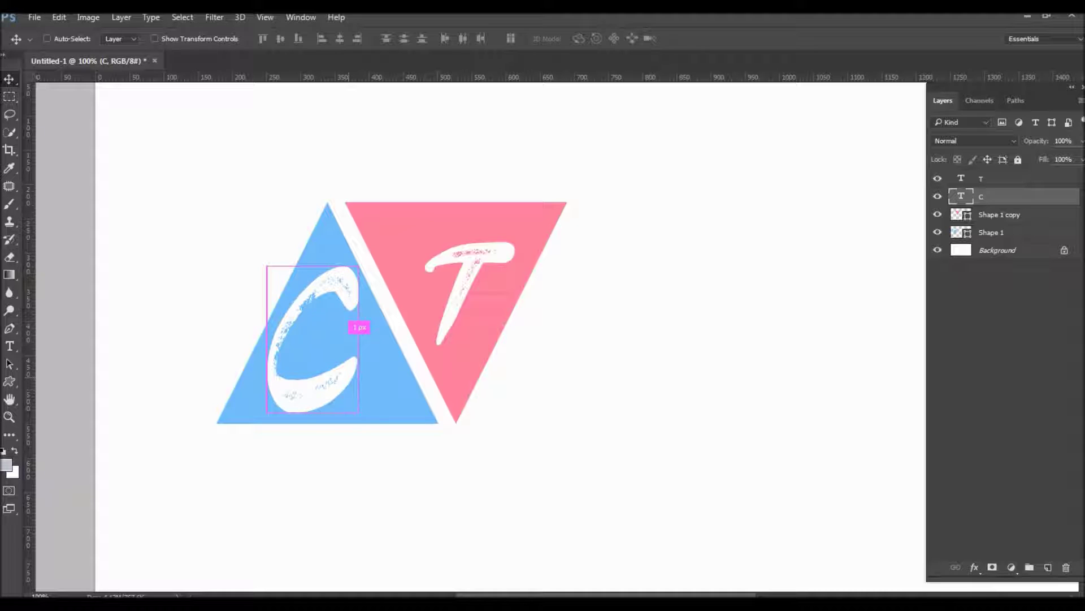
{"action": "key", "text": "ctrl+t"}
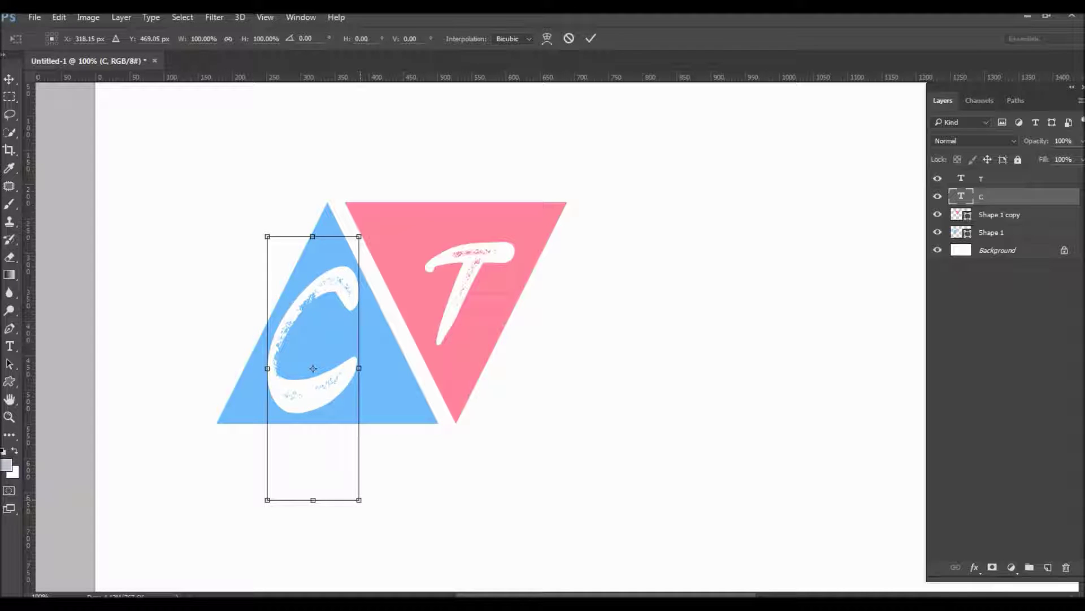
{"action": "left_click_drag", "start_coordinate": [359, 500], "coordinate": [350, 487]}
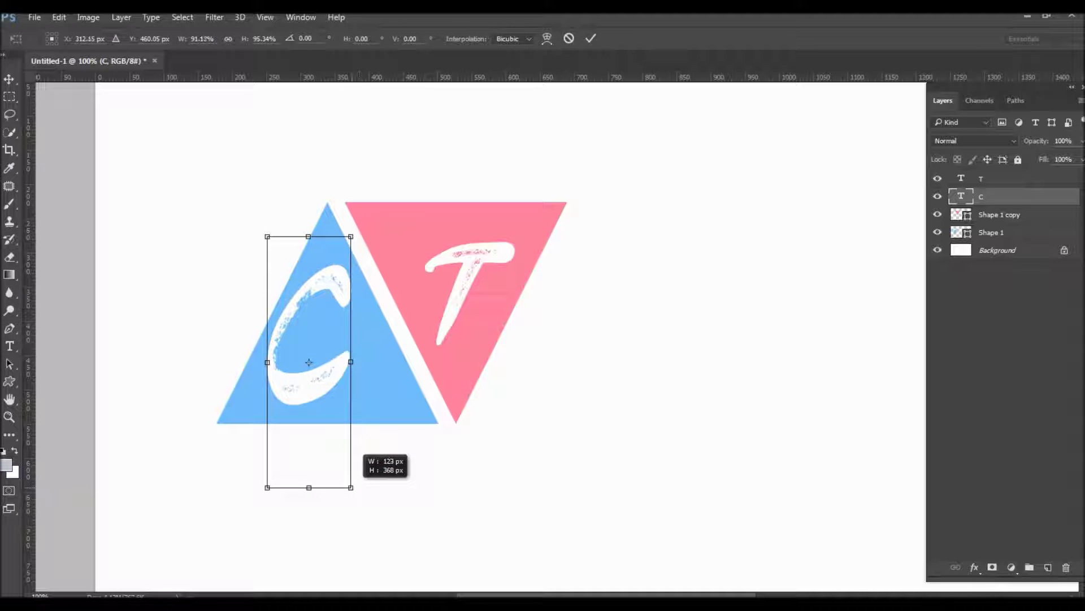
{"action": "key", "text": "Return"}
{"action": "key", "text": "ctrl+z"}
{"action": "key", "text": "ctrl+z"}
{"action": "key", "text": "ctrl+z"}
{"action": "key", "text": "ctrl+z"}
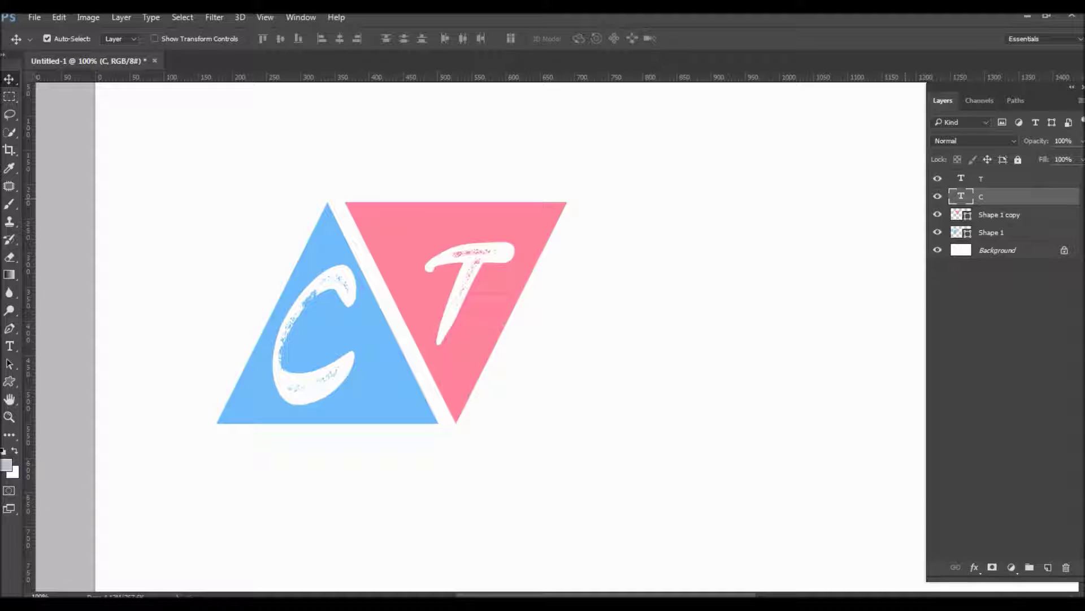
- Nudge the T layer 6 px left and select all the logo layers
{"action": "left_click", "coordinate": [501, 248]}
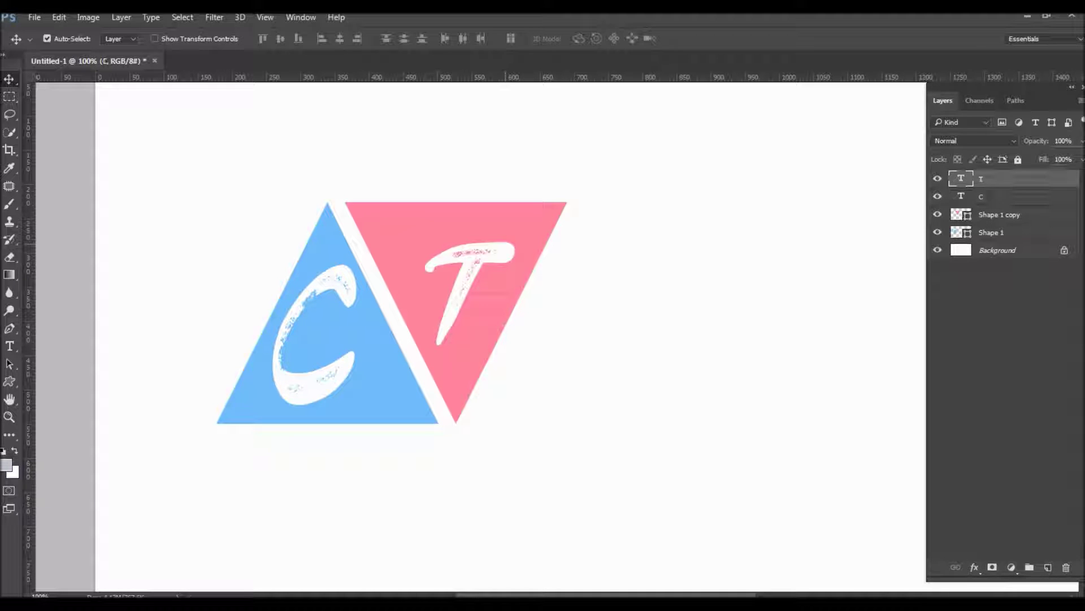
{"action": "left_click_drag", "start_coordinate": [500, 249], "coordinate": [498, 249]}
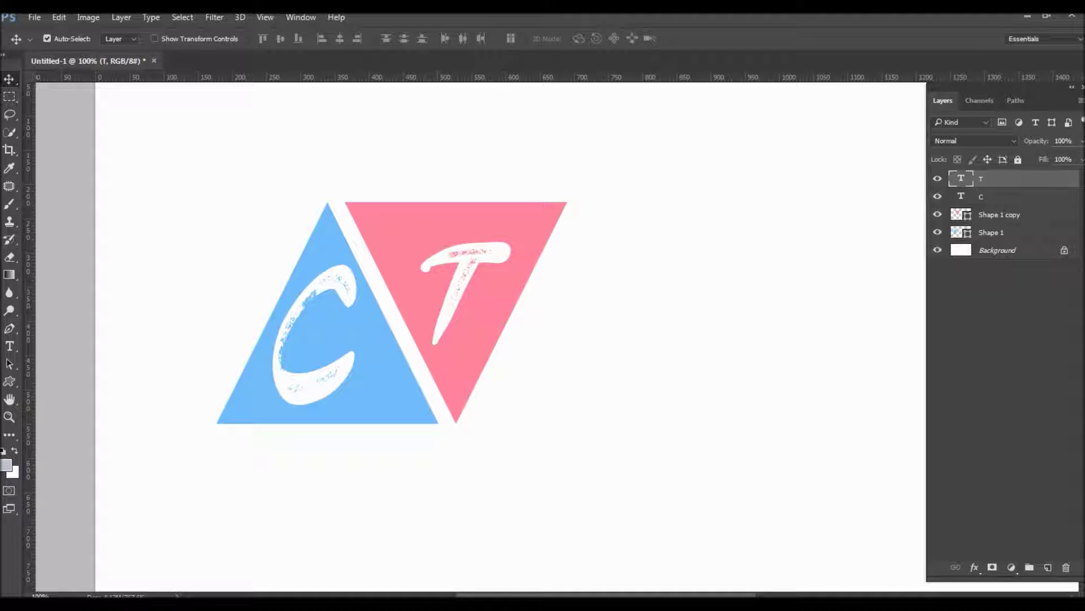
{"action": "key", "text": "ctrl+alt+a"}
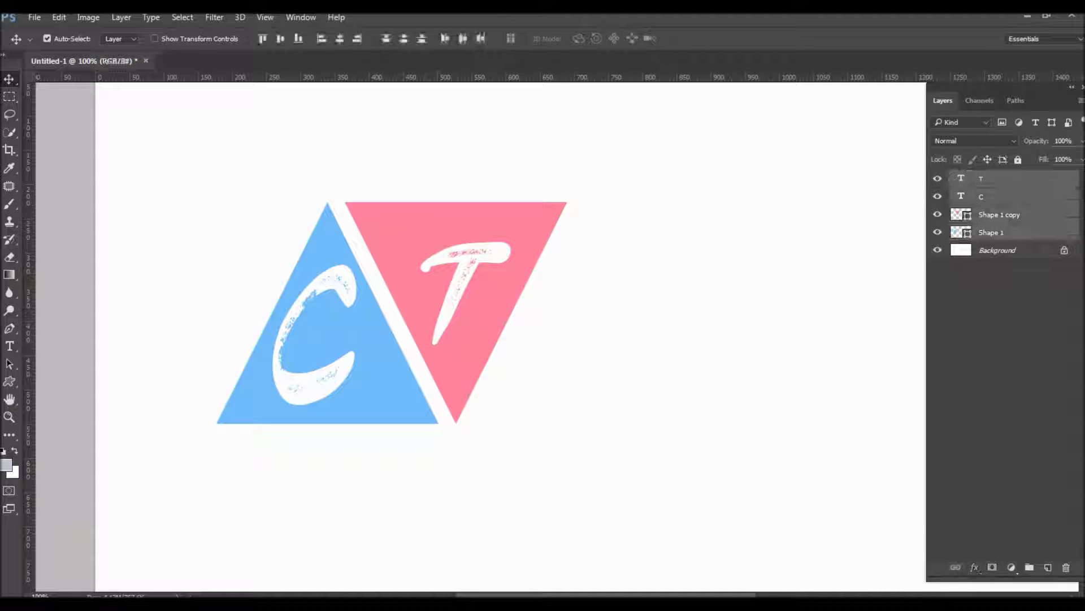
- Group the logo layers and centre the group horizontally and vertically on the canvas
{"action": "key", "text": "ctrl+g"}
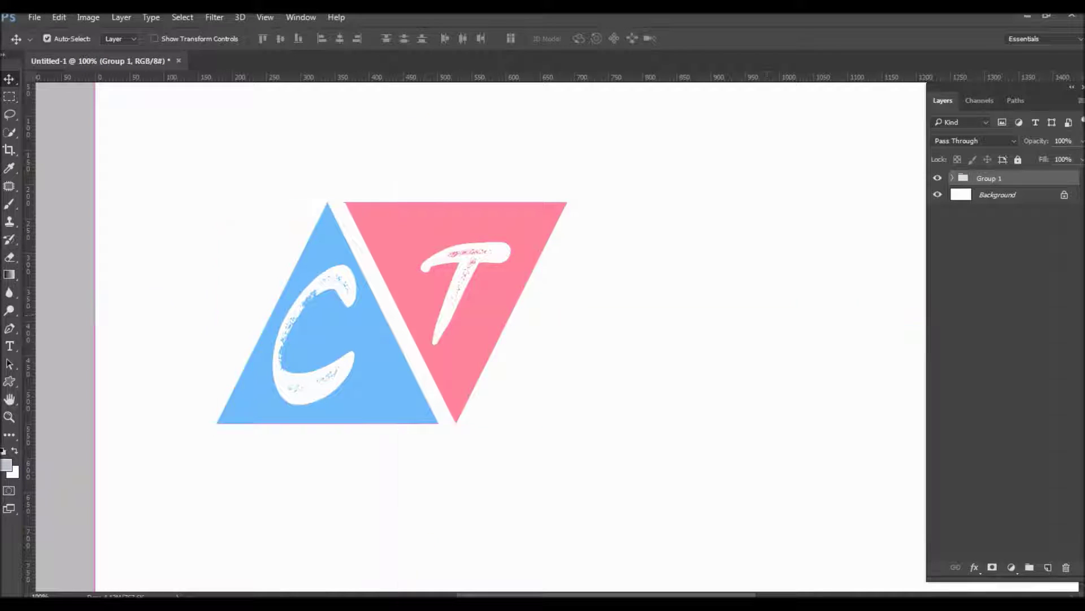
{"action": "key", "text": "z"}
{"action": "key", "text": "ctrl+minus"}
{"action": "key", "text": "ctrl+a"}
{"action": "key", "text": "v"}
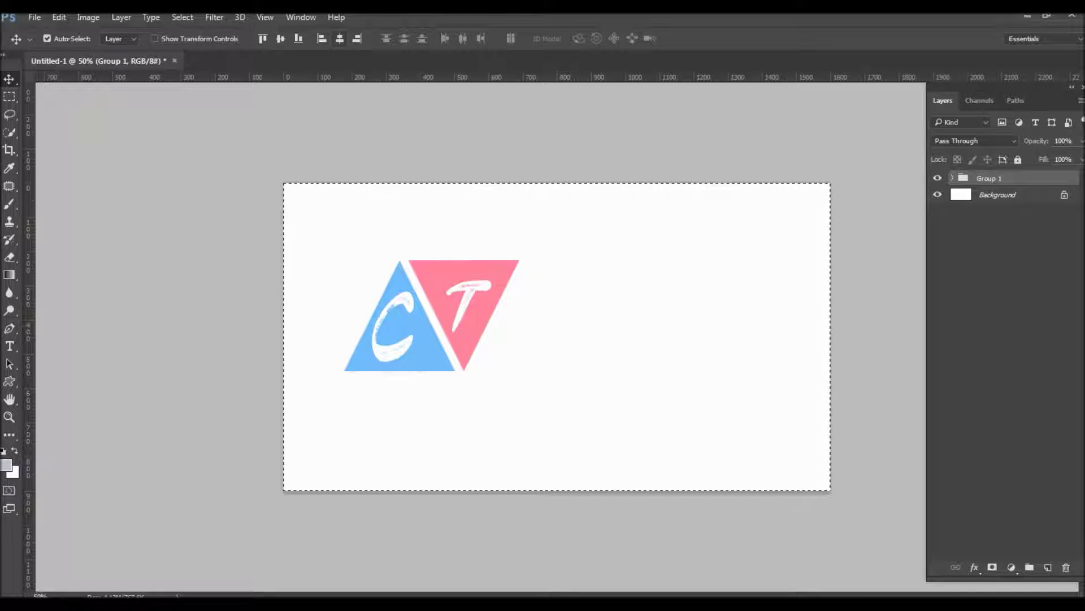
{"action": "left_click", "coordinate": [339, 39]}
{"action": "left_click", "coordinate": [280, 39]}
{"action": "key", "text": "ctrl+d"}
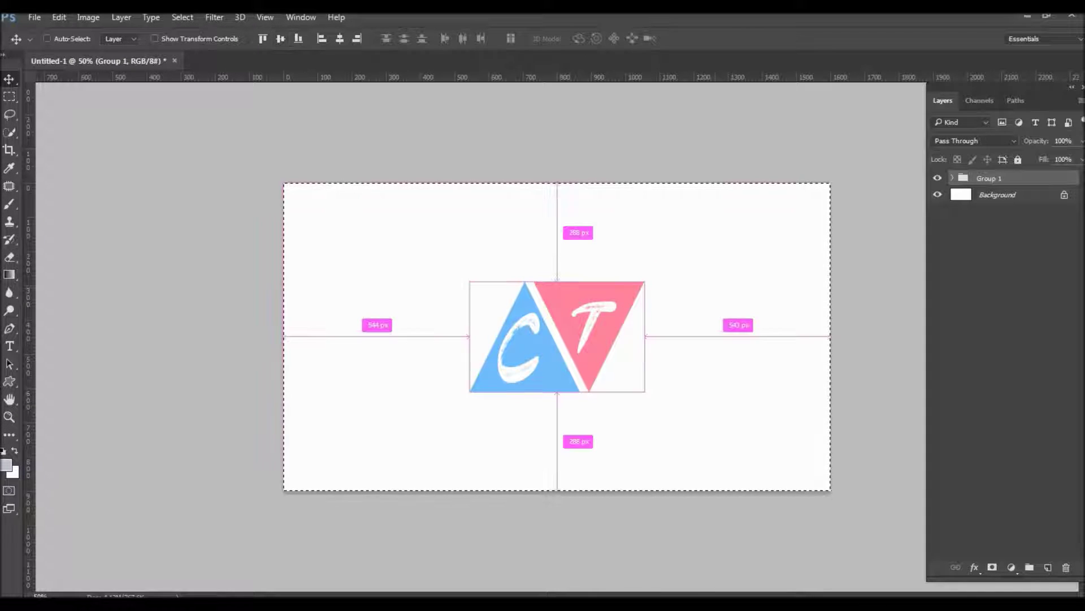
- Scale the logo group to about half size and move it up 86 px
{"action": "key", "text": "ctrl+t"}
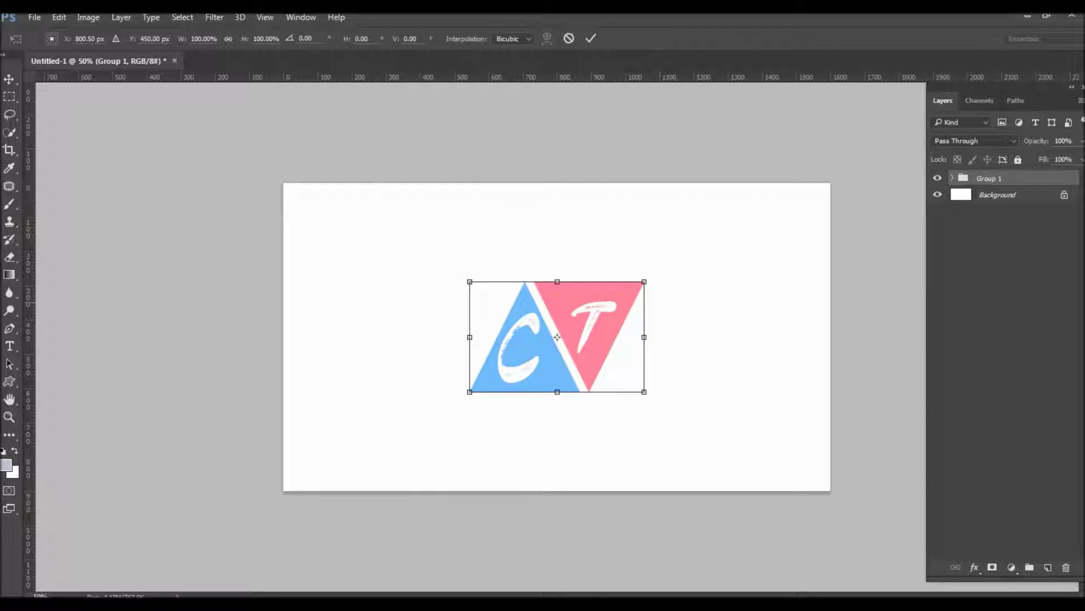
{"action": "left_click_drag", "start_coordinate": [644, 281], "coordinate": [603, 308]}
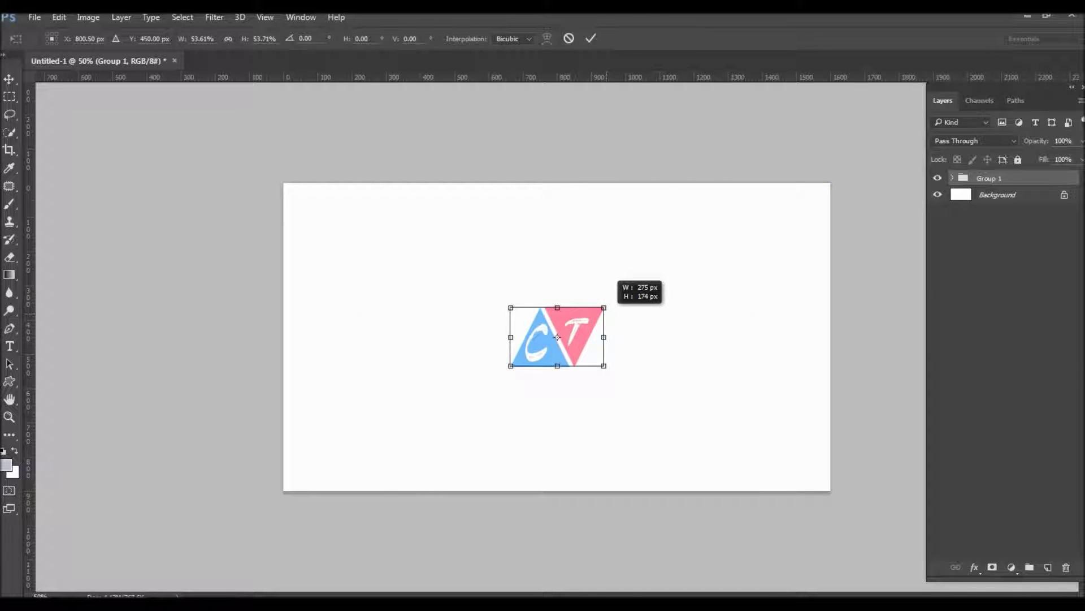
{"action": "key", "text": "Return"}
{"action": "key", "text": "ctrl+a"}
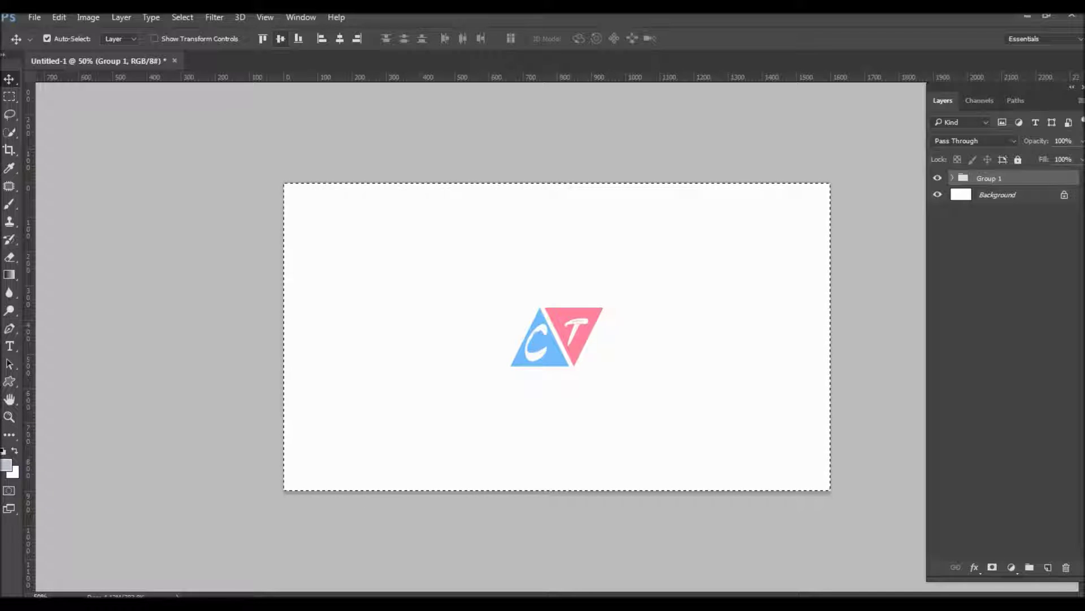
{"action": "key", "text": "ctrl"}
{"action": "key", "text": "ctrl+t"}
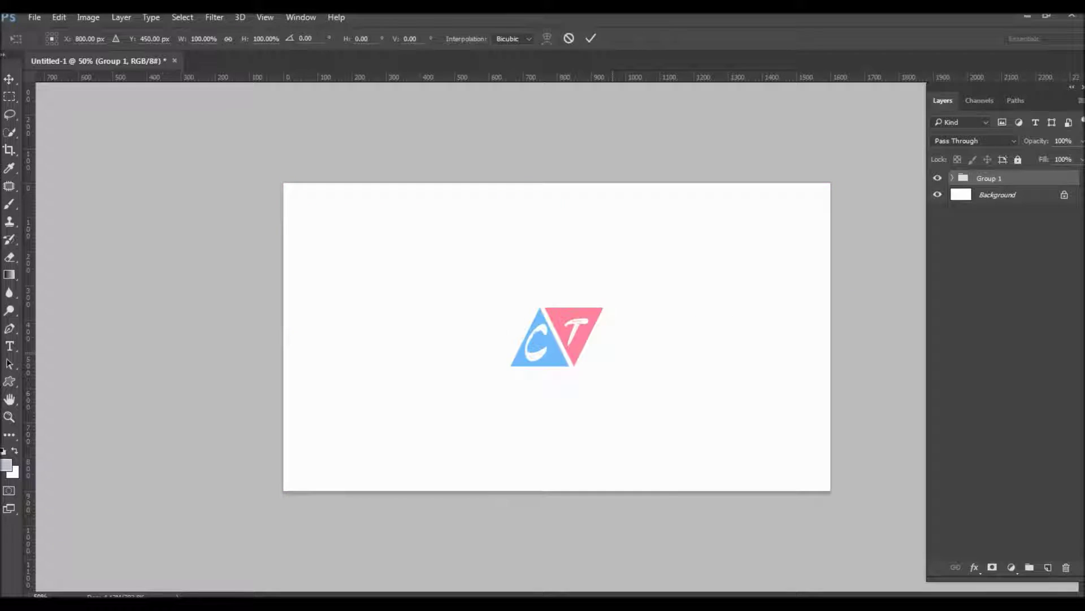
{"action": "left_click_drag", "start_coordinate": [557, 336], "coordinate": [558, 282]}
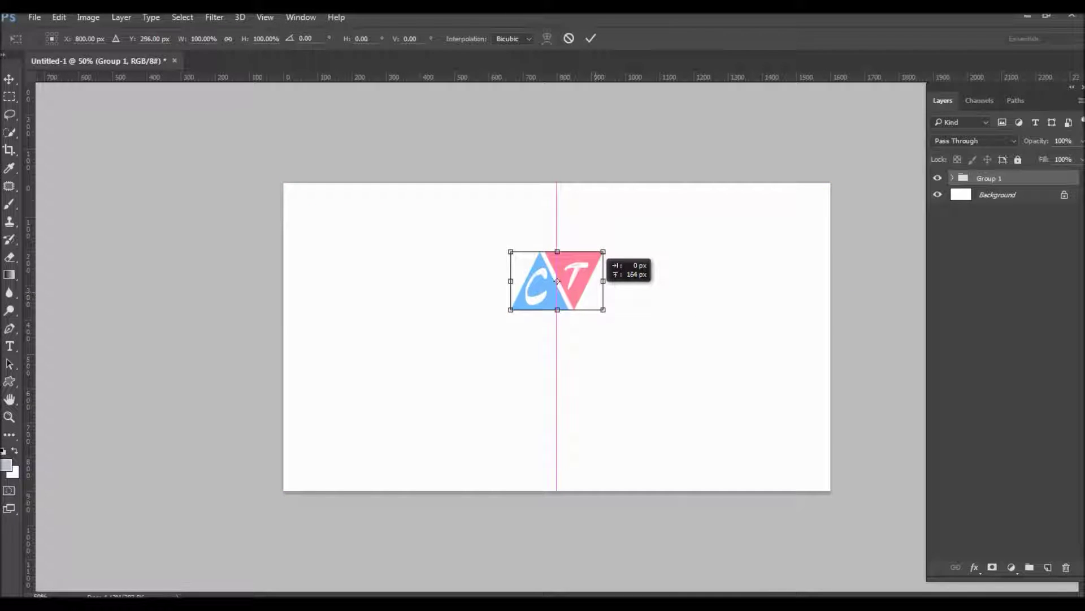
{"action": "key", "text": "Return"}
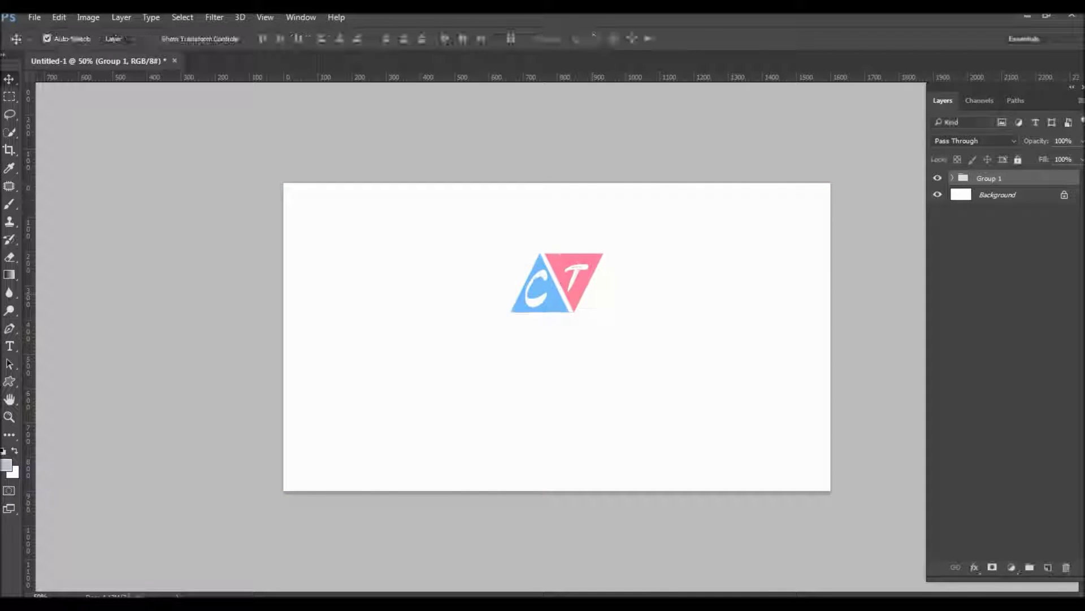
- Add Layer 1 above Background and fill it with light grey-blue
{"action": "key", "text": "alt+bracketleft"}
{"action": "key", "text": "ctrl+shift+n"}
{"action": "key", "text": "Return"}
{"action": "key", "text": "alt+BackSpace"}
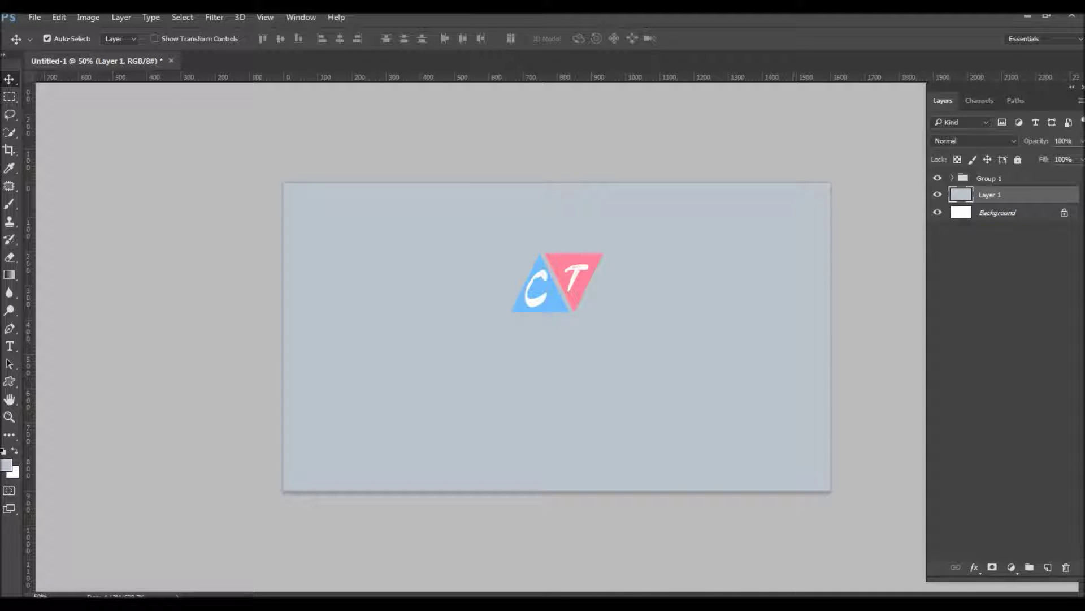
- Select a large rectangle around the logo and feather it by 33 px
{"action": "key", "text": "m"}
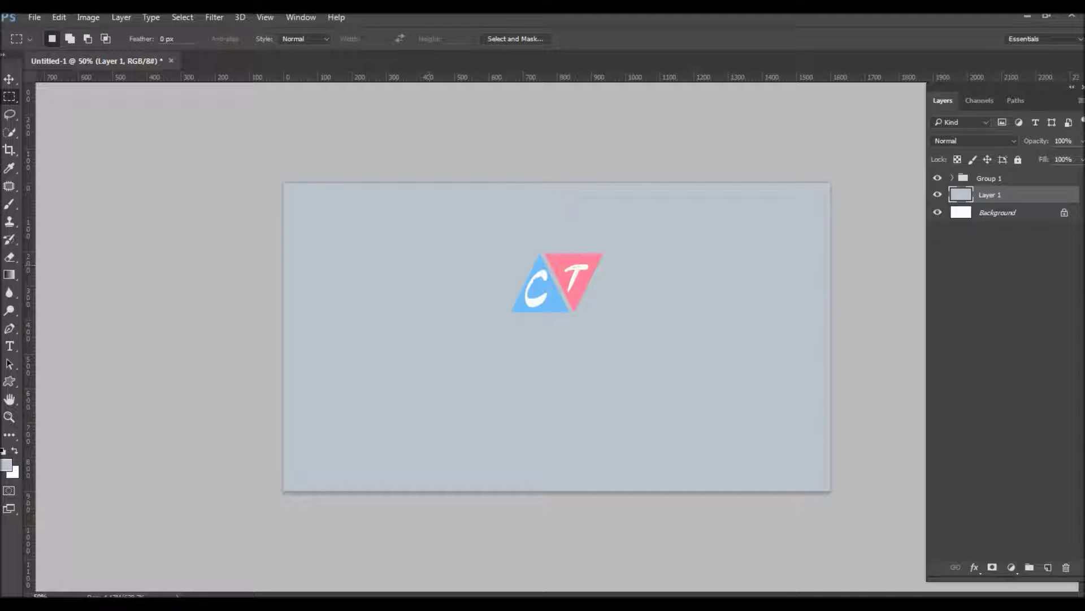
{"action": "left_click_drag", "start_coordinate": [356, 217], "coordinate": [763, 458]}
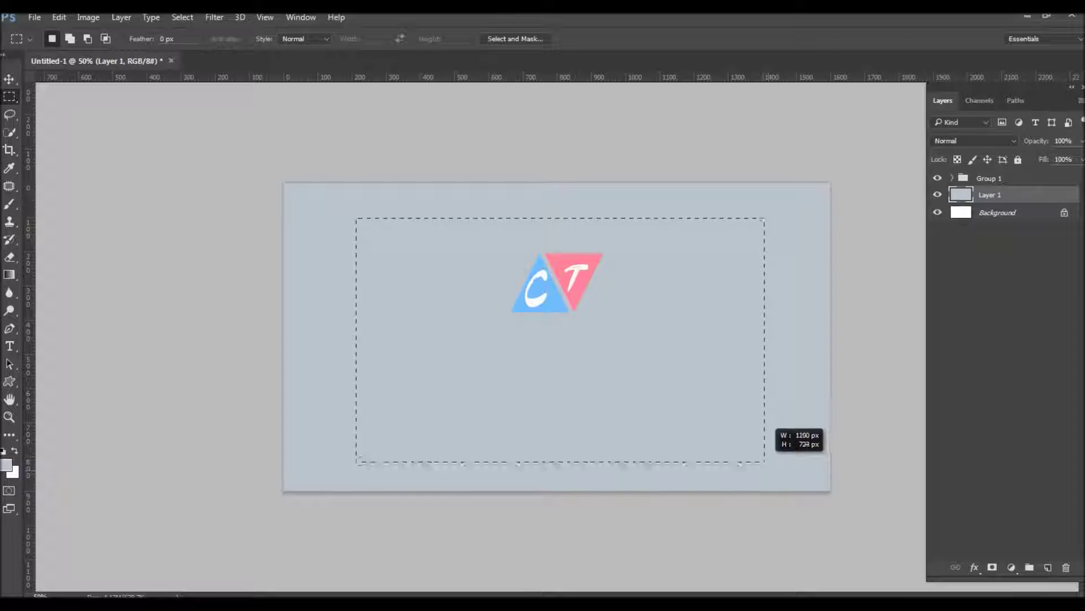
{"action": "right_click", "coordinate": [655, 89]}
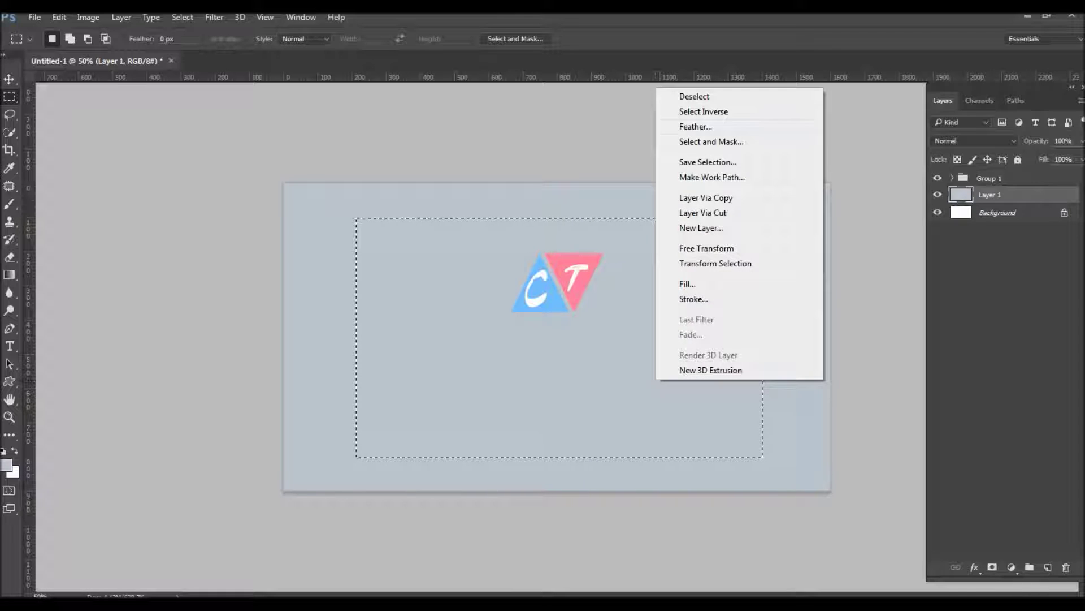
{"action": "left_click", "coordinate": [695, 126]}
{"action": "type", "text": "33"}
{"action": "key", "text": "Return"}
{"action": "key", "text": "Delete"}
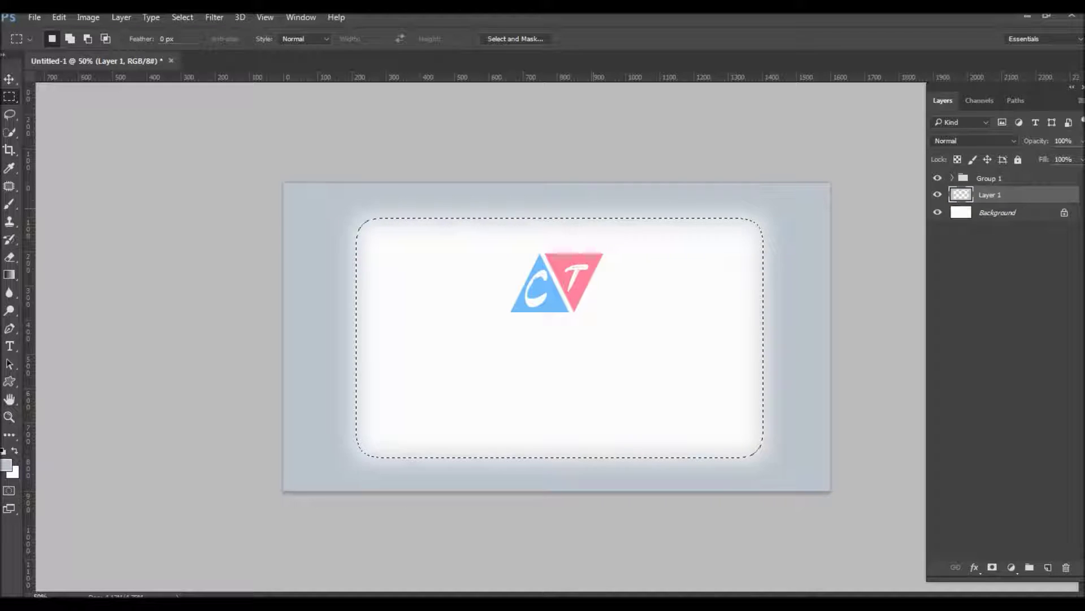
{"action": "key", "text": "ctrl+z"}
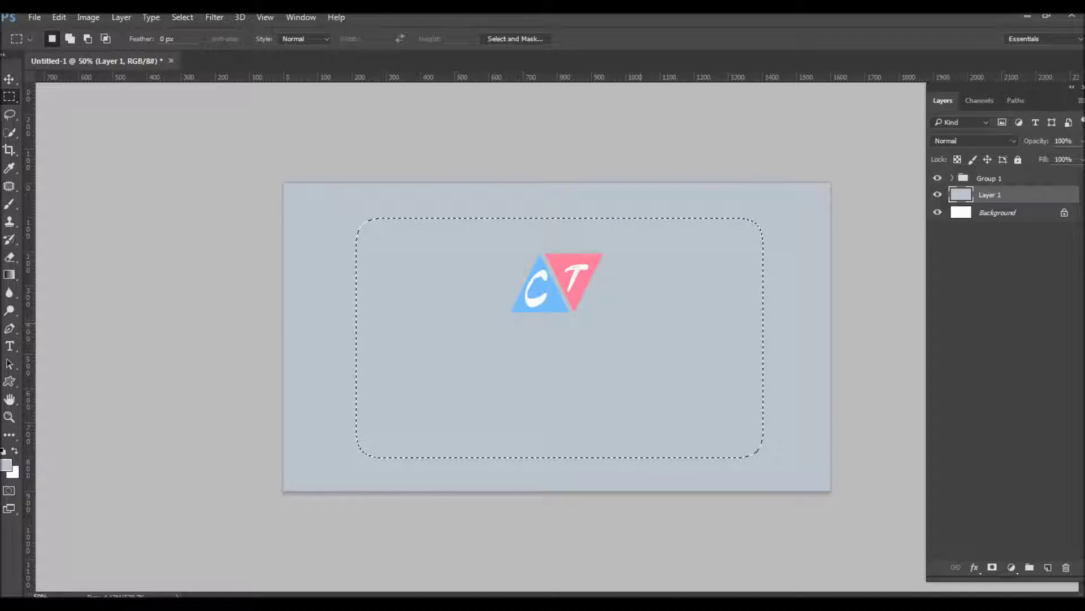
- Try inverting the selection with a 90 px feather, then undo that attempt
{"action": "key", "text": "ctrl+shift+i"}
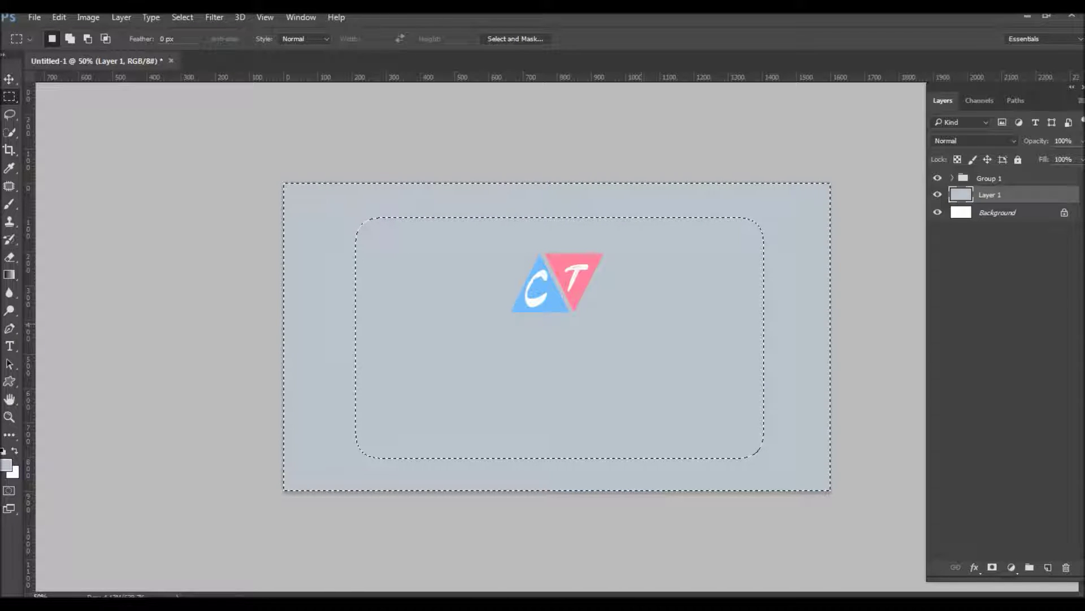
{"action": "right_click", "coordinate": [645, 323]}
{"action": "left_click", "coordinate": [684, 69]}
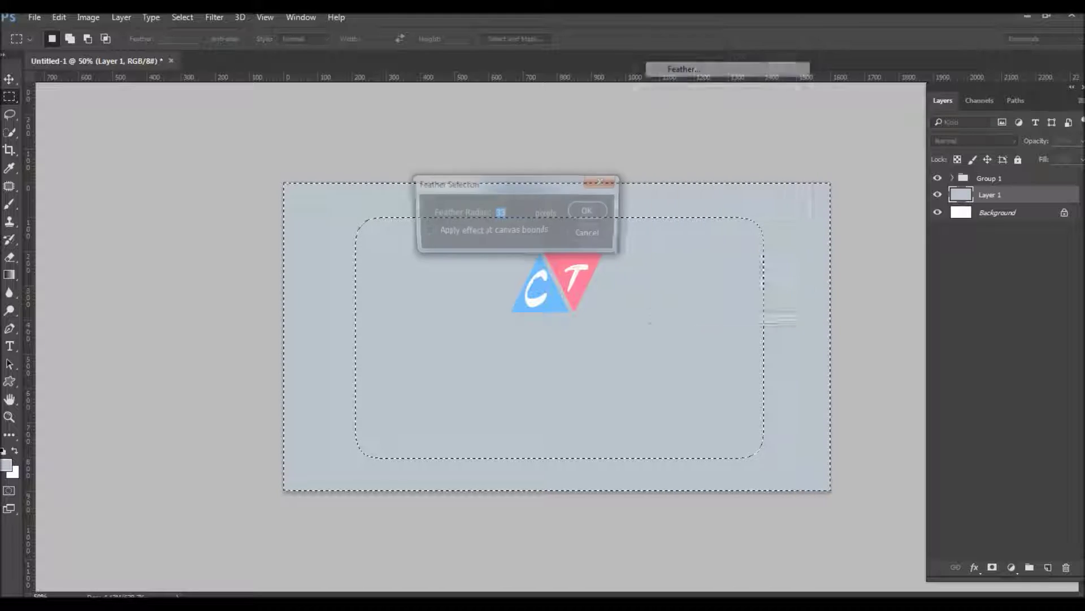
{"action": "type", "text": "90"}
{"action": "key", "text": "Return"}
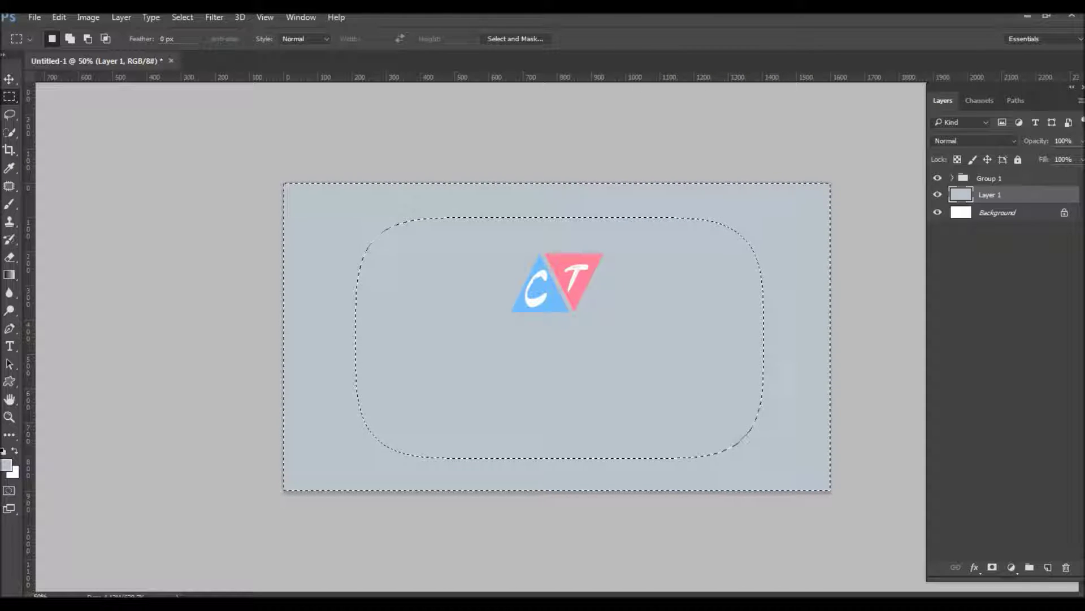
{"action": "key", "text": "Delete"}
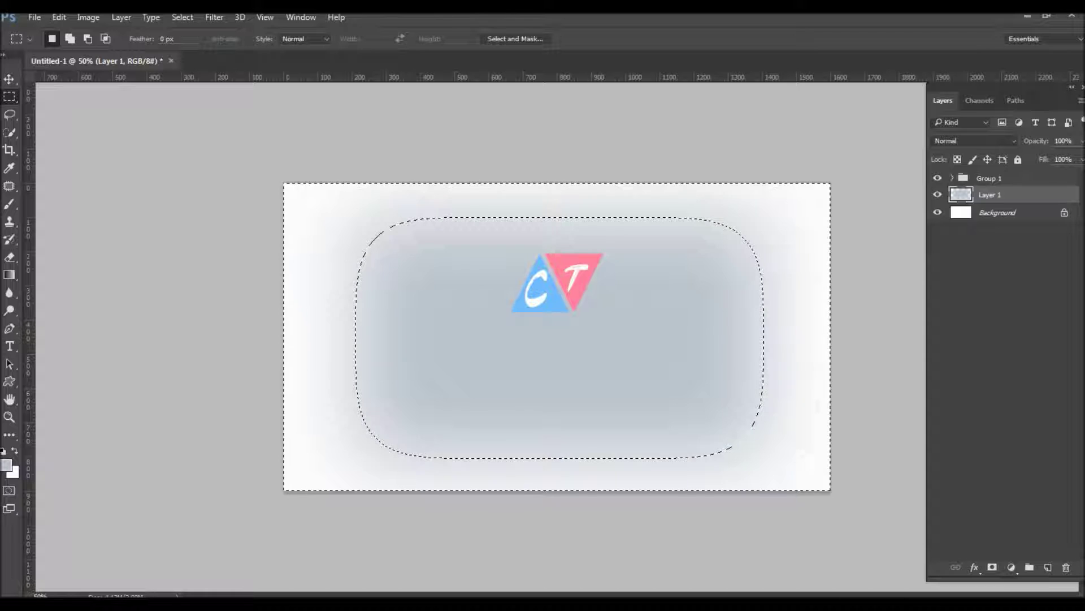
{"action": "key", "text": "ctrl+alt+z"}
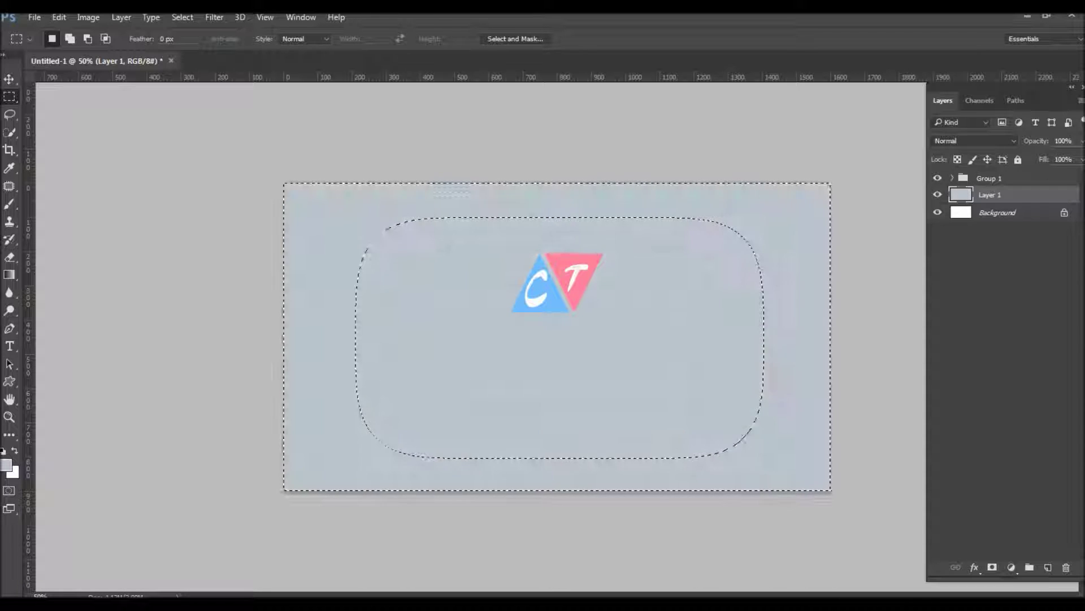
{"action": "key", "text": "ctrl+alt+z"}
{"action": "key", "text": "ctrl+alt+z"}
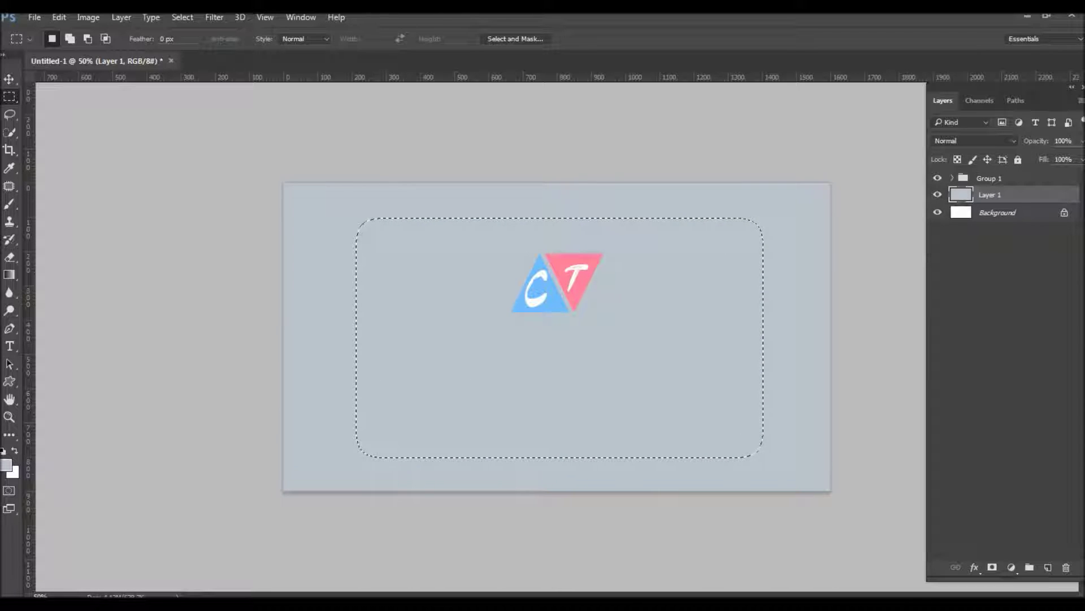
- Re-feather the selection, delete its centre to leave a vignette, and lower Layer 1 opacity
{"action": "right_click", "coordinate": [641, 249]}
{"action": "left_click", "coordinate": [673, 293]}
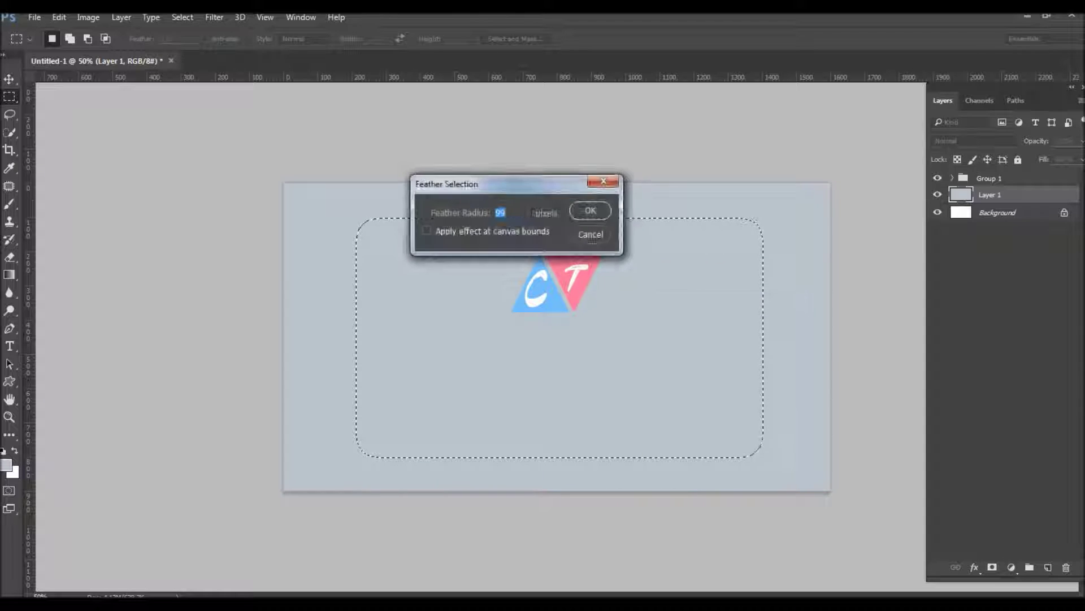
{"action": "left_click", "coordinate": [586, 211]}
{"action": "key", "text": "Delete"}
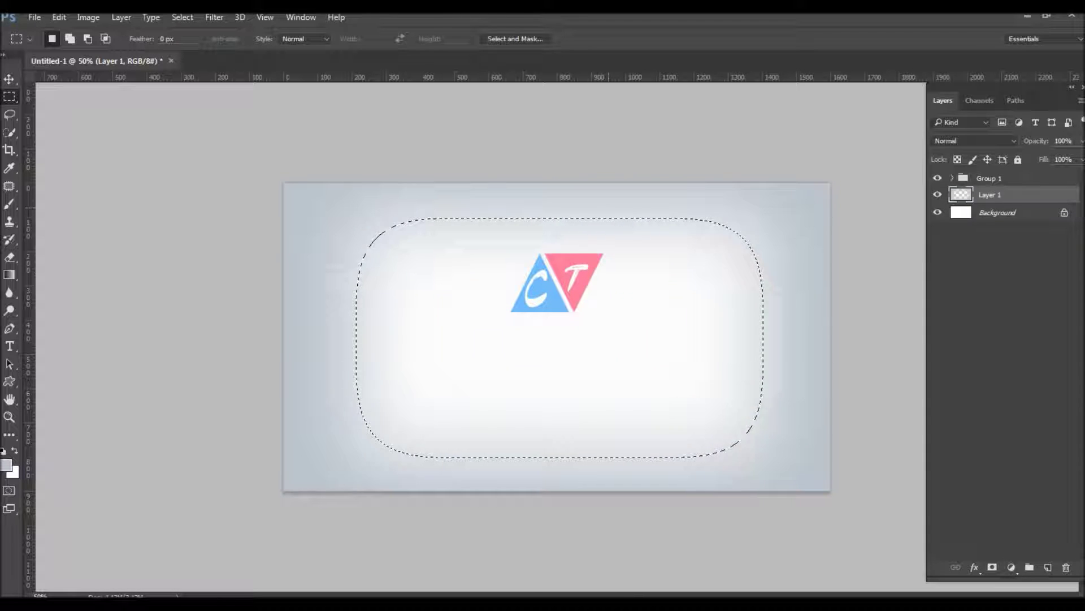
{"action": "key", "text": "ctrl+d"}
{"action": "key", "text": "v"}
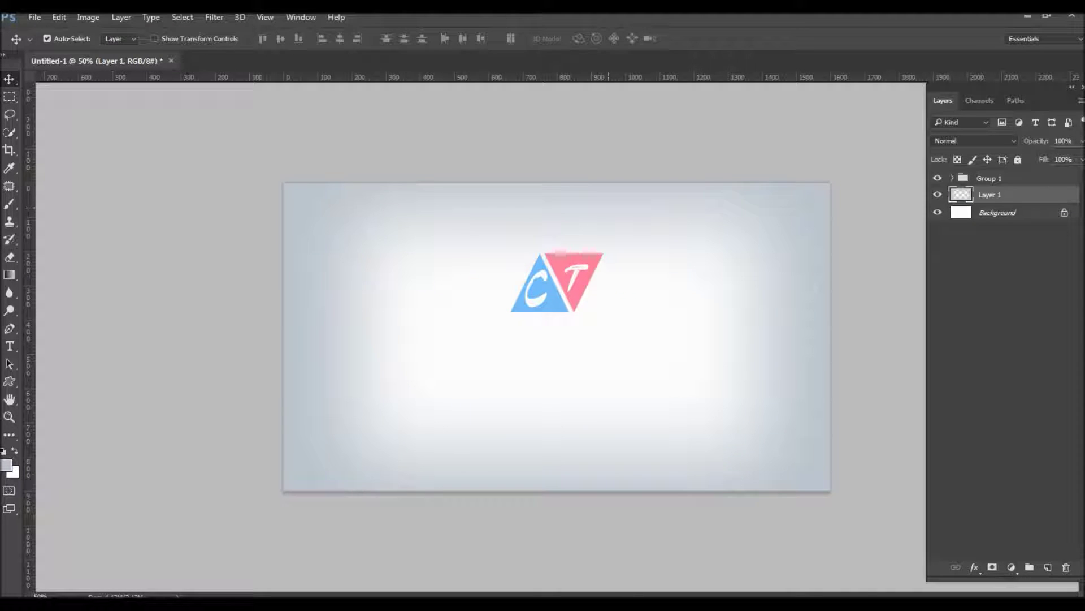
{"action": "left_click", "coordinate": [1082, 141]}
{"action": "left_click_drag", "start_coordinate": [1081, 157], "coordinate": [1036, 158]}
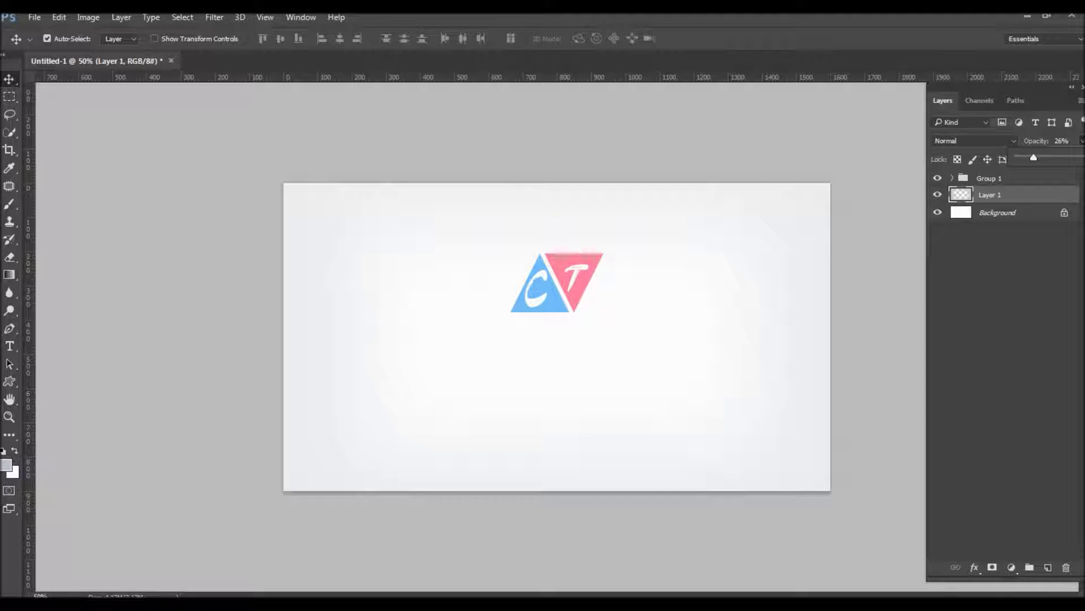
- Restore Layer 1 to 100% opacity and refill its vignette with a lighter sampled grey
{"action": "key", "text": "u"}
{"action": "left_click", "coordinate": [938, 212]}
{"action": "left_click", "coordinate": [1082, 141]}
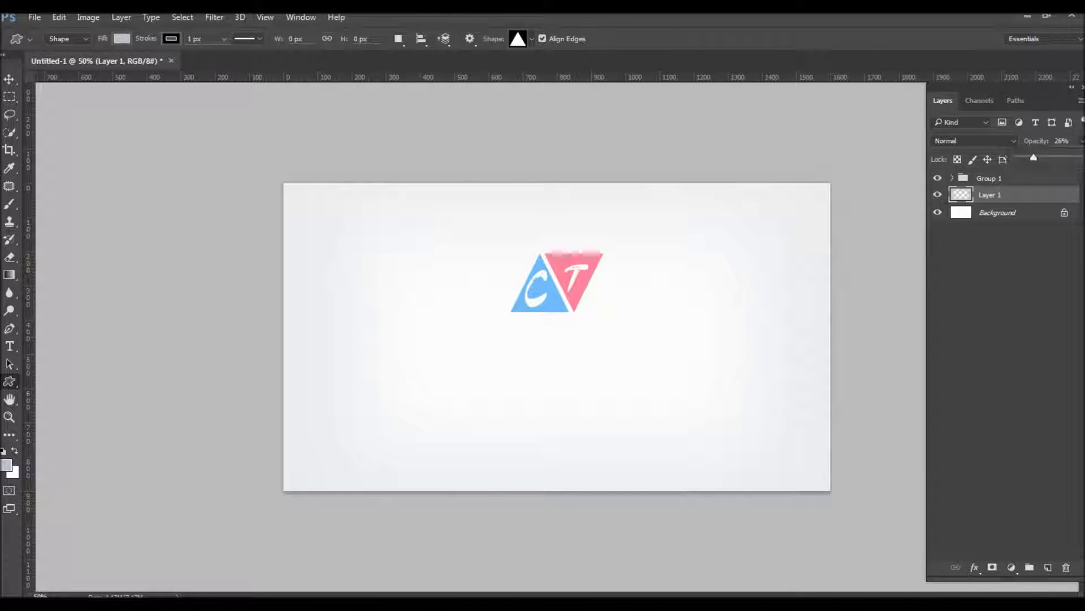
{"action": "left_click_drag", "start_coordinate": [1033, 157], "coordinate": [1080, 157]}
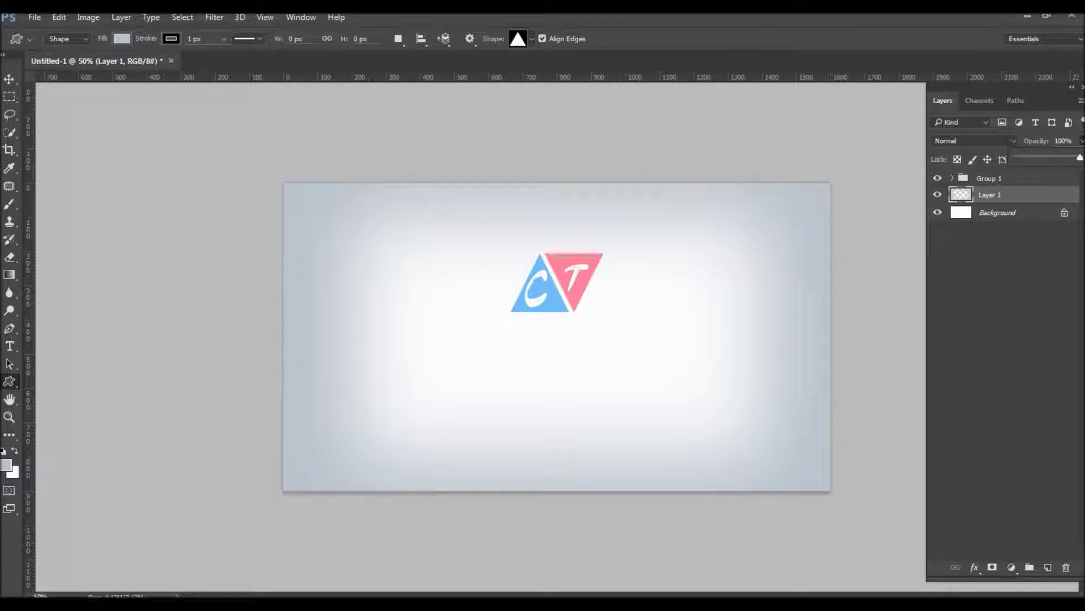
{"action": "key", "text": "i"}
{"action": "left_click", "coordinate": [712, 237]}
{"action": "key", "text": "slash"}
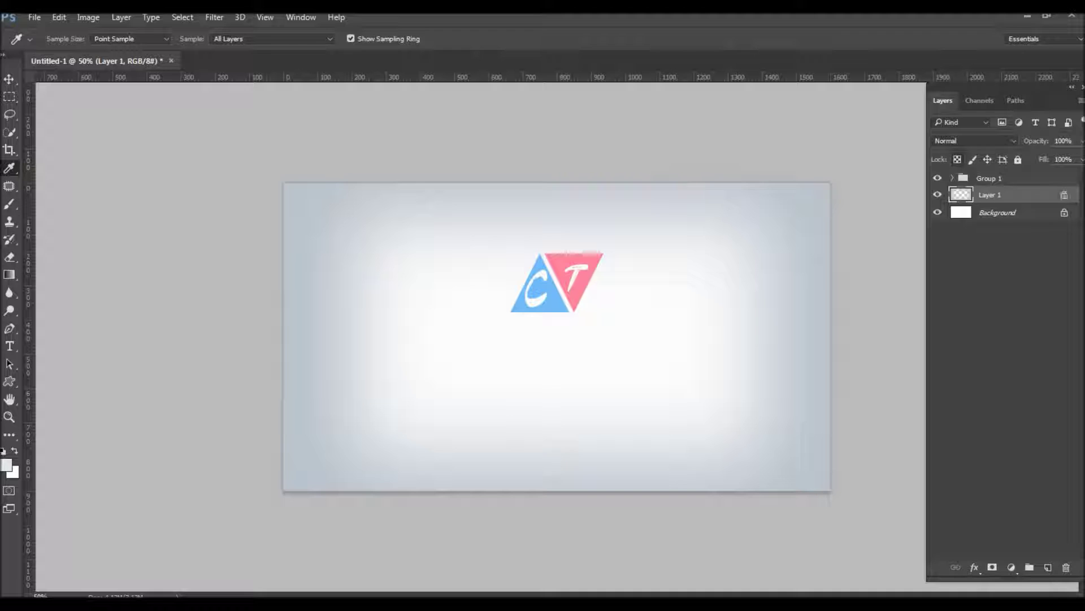
{"action": "key", "text": "alt+BackSpace"}
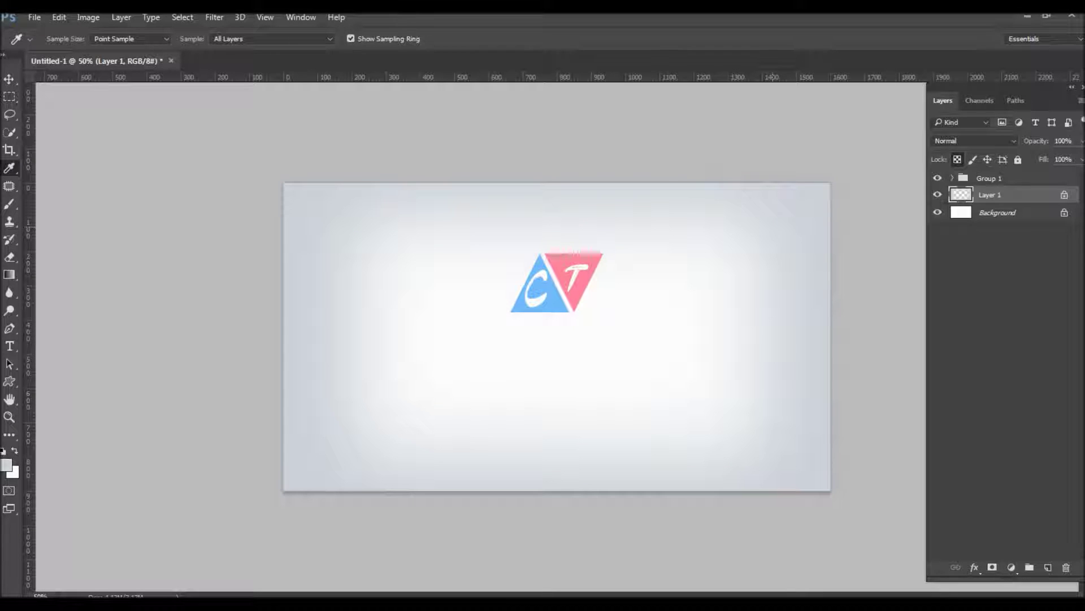
- Activate the Background layer, zoom to 100% and pan so the logo sits left
{"action": "key", "text": "v"}
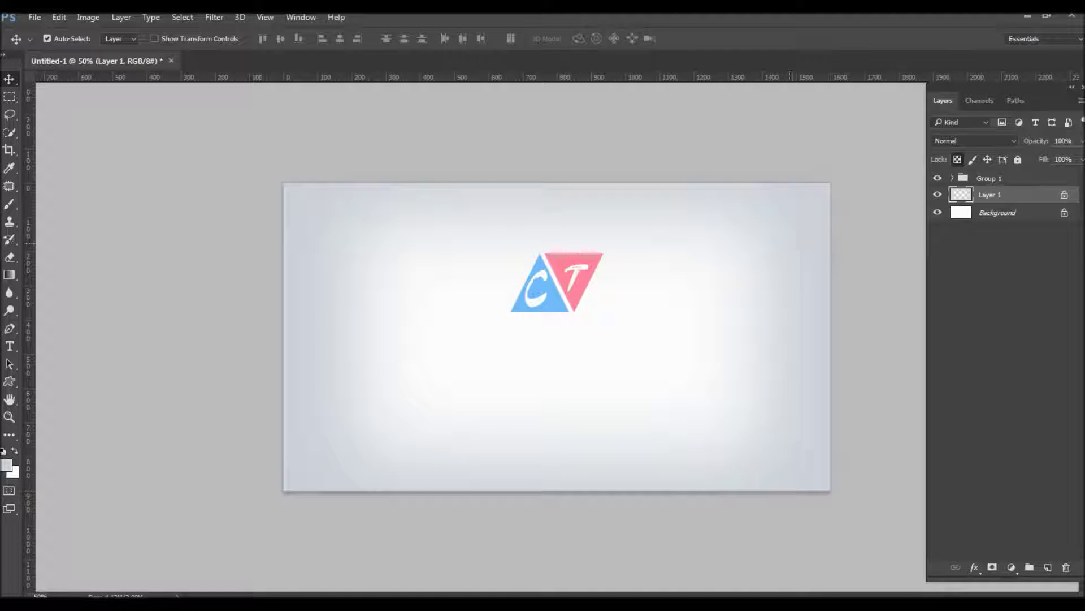
{"action": "key", "text": "i"}
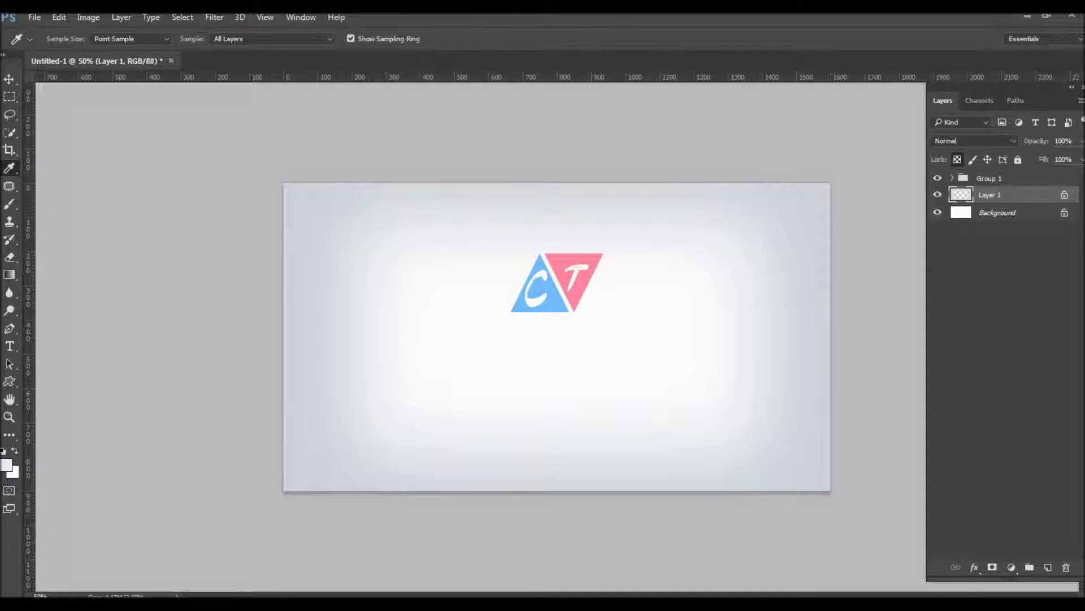
{"action": "key", "text": "alt+bracketleft"}
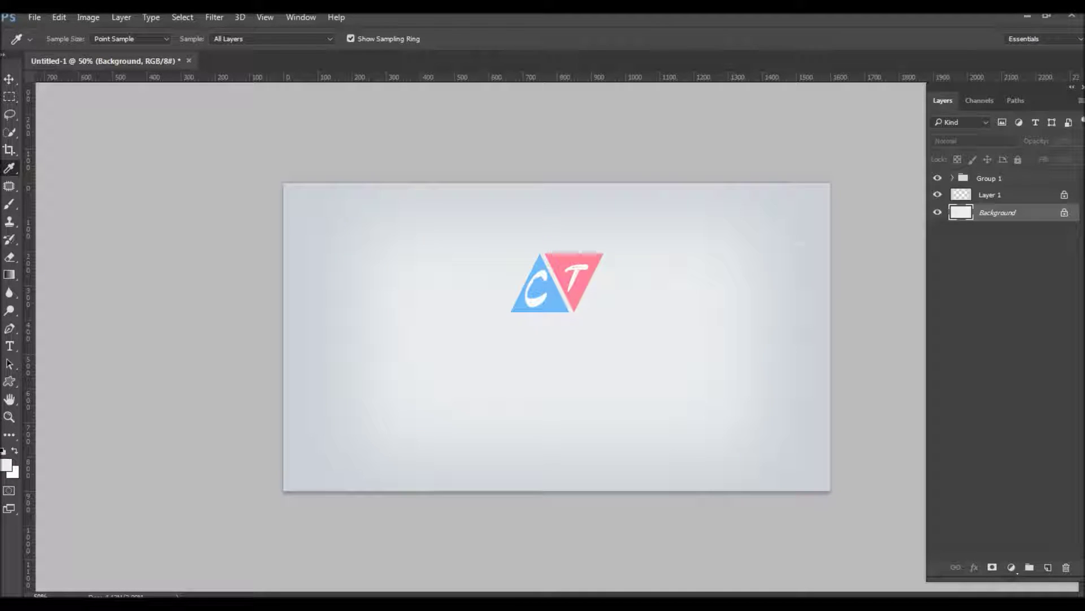
{"action": "key", "text": "z"}
{"action": "right_click", "coordinate": [592, 328]}
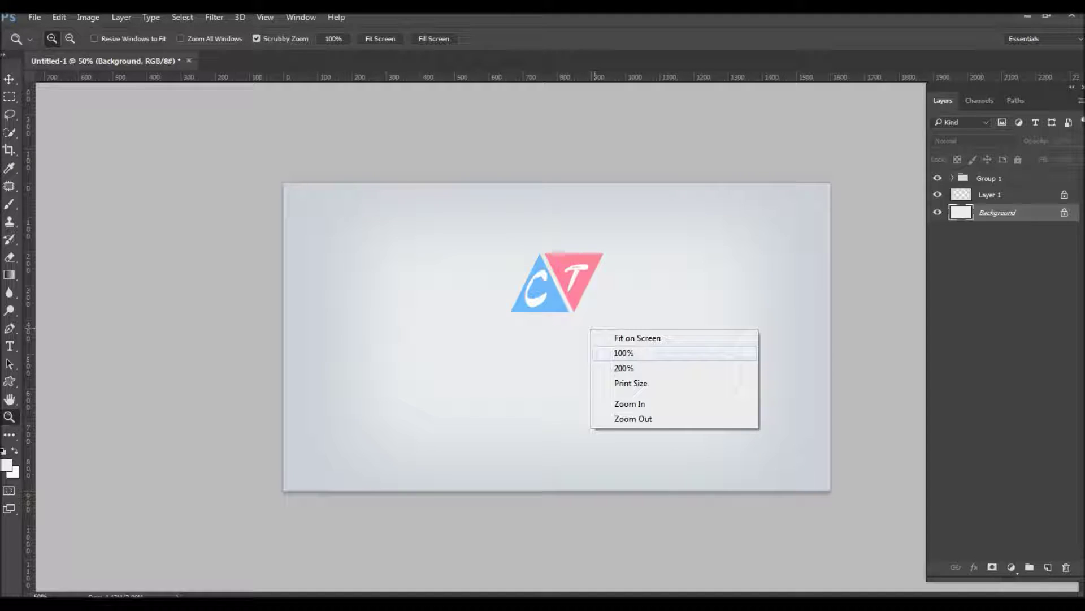
{"action": "left_click", "coordinate": [621, 354]}
{"action": "left_click_drag", "start_coordinate": [566, 283], "coordinate": [387, 336]}
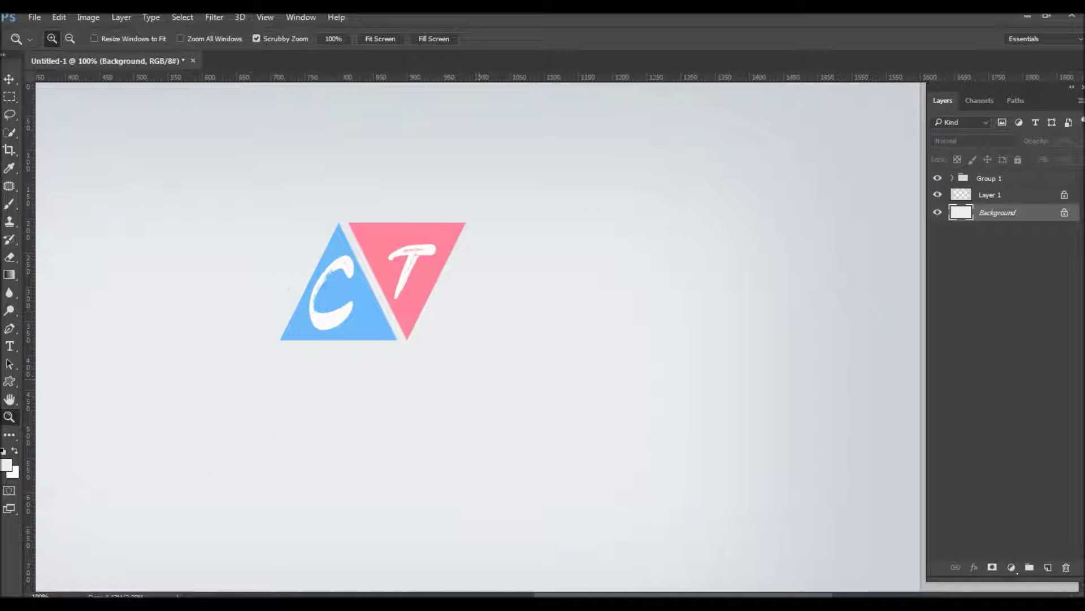
{"action": "key", "text": "v"}
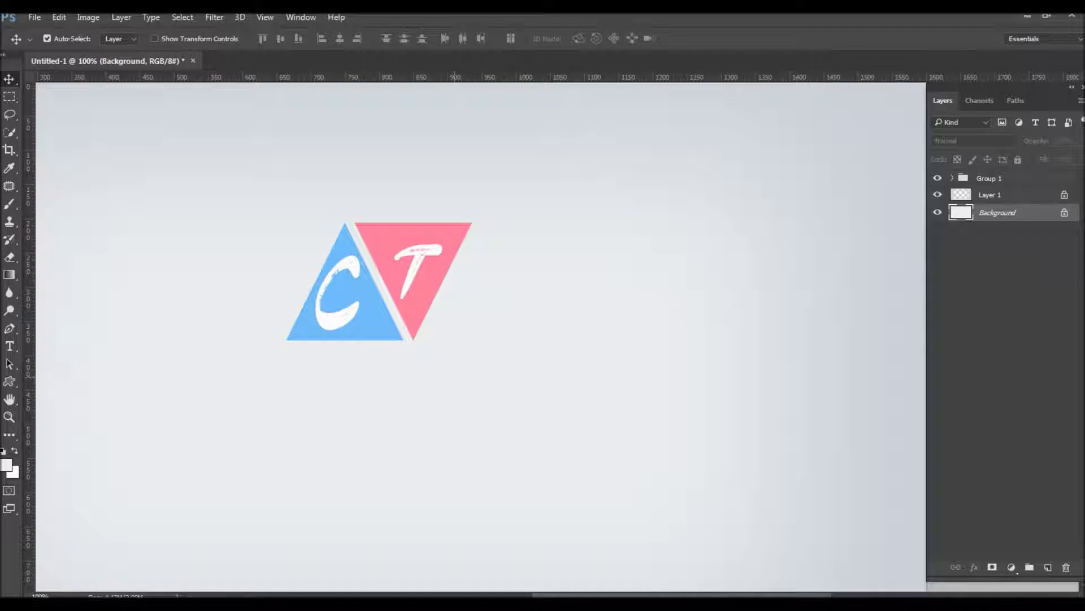
{"action": "key", "text": "t"}
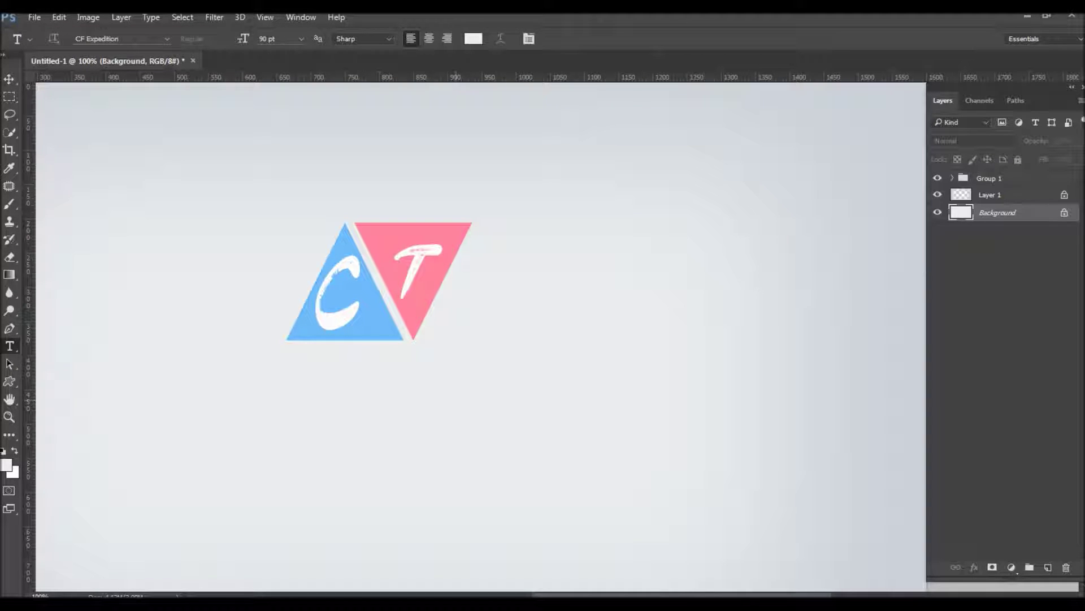
- Type the Car text below the logo and move its layer to the top
{"action": "left_click", "coordinate": [455, 399]}
{"action": "type", "text": "C"}
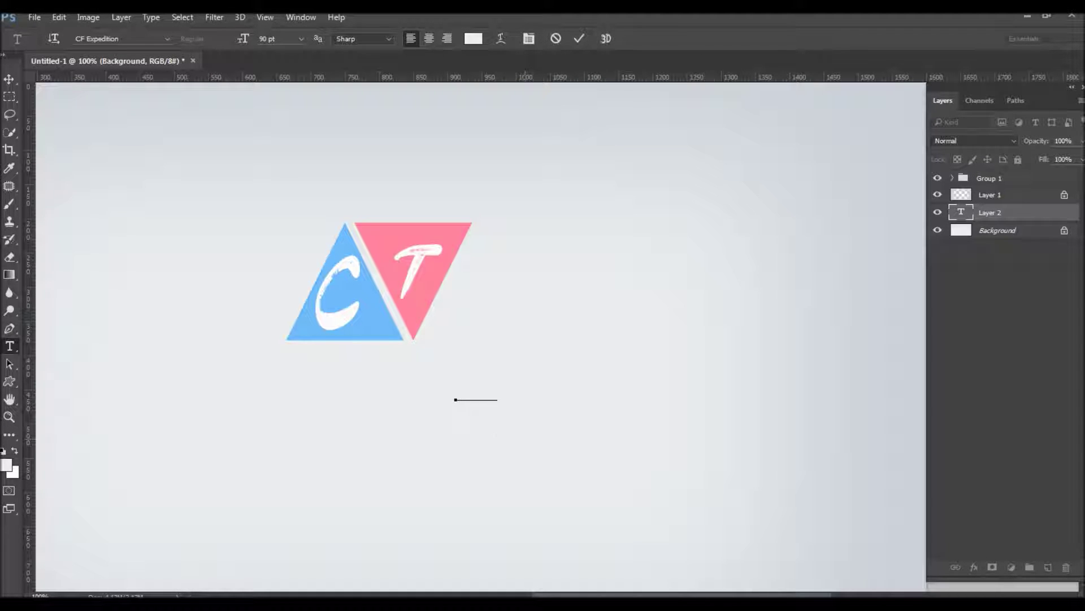
{"action": "type", "text": "re"}
{"action": "left_click", "coordinate": [9, 78]}
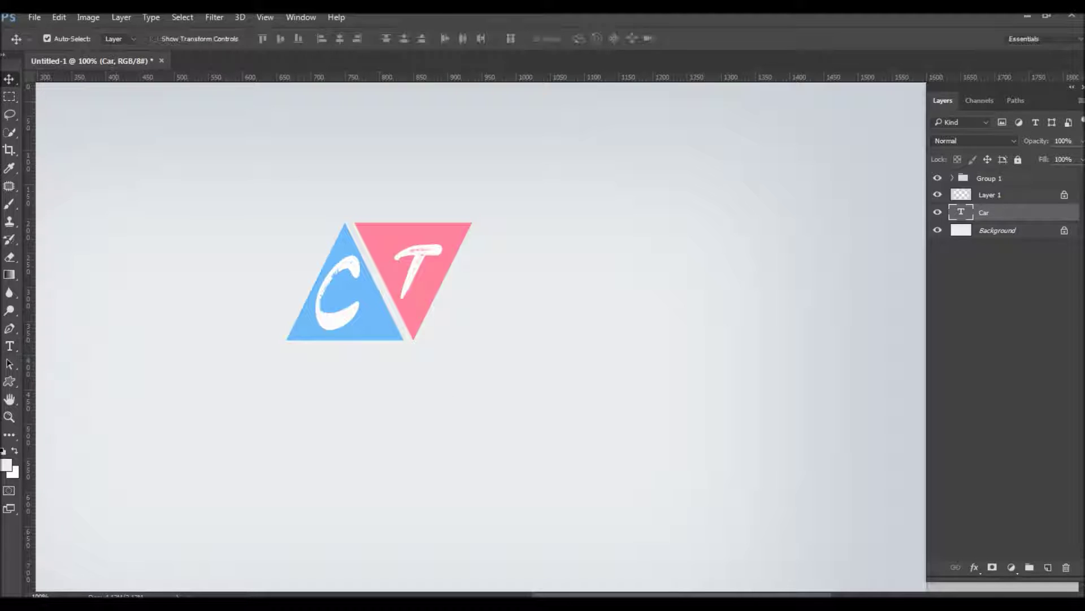
{"action": "left_click", "coordinate": [47, 38]}
{"action": "left_click_drag", "start_coordinate": [983, 212], "coordinate": [983, 174]}
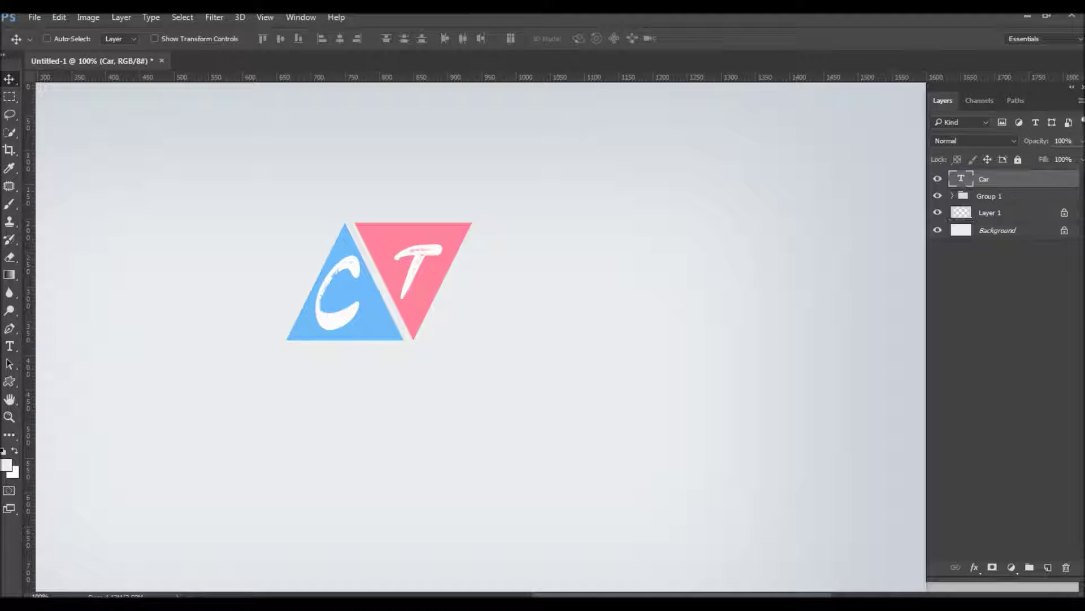
- Colour the Car text light blue 7bc4fe
{"action": "key", "text": "t"}
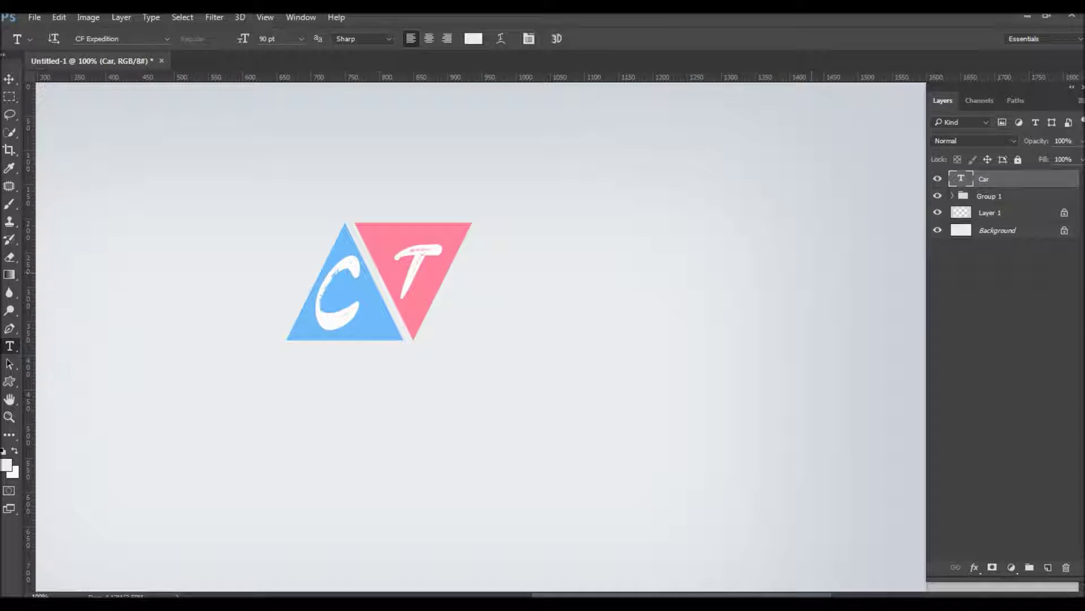
{"action": "left_click", "coordinate": [456, 400]}
{"action": "left_click", "coordinate": [473, 38]}
{"action": "type", "text": "7bc4fe"}
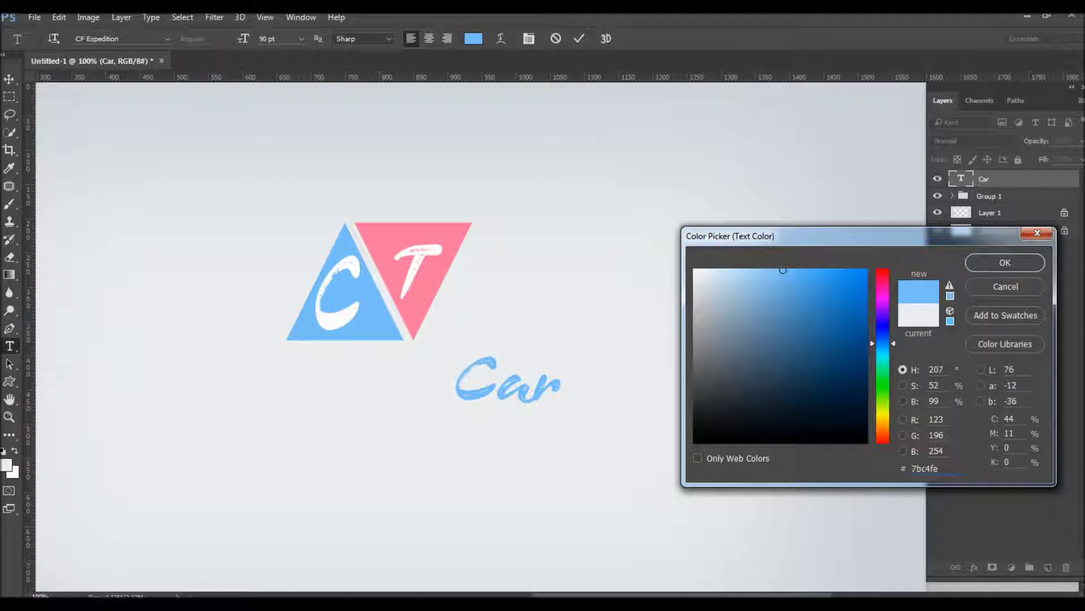
{"action": "left_click", "coordinate": [1005, 263]}
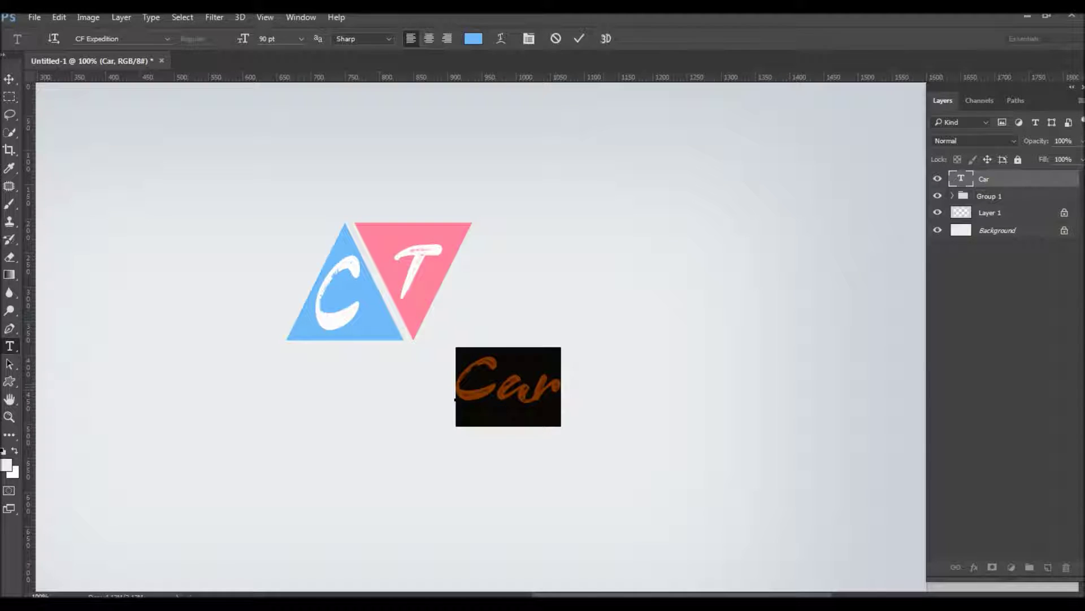
{"action": "key", "text": "Right"}
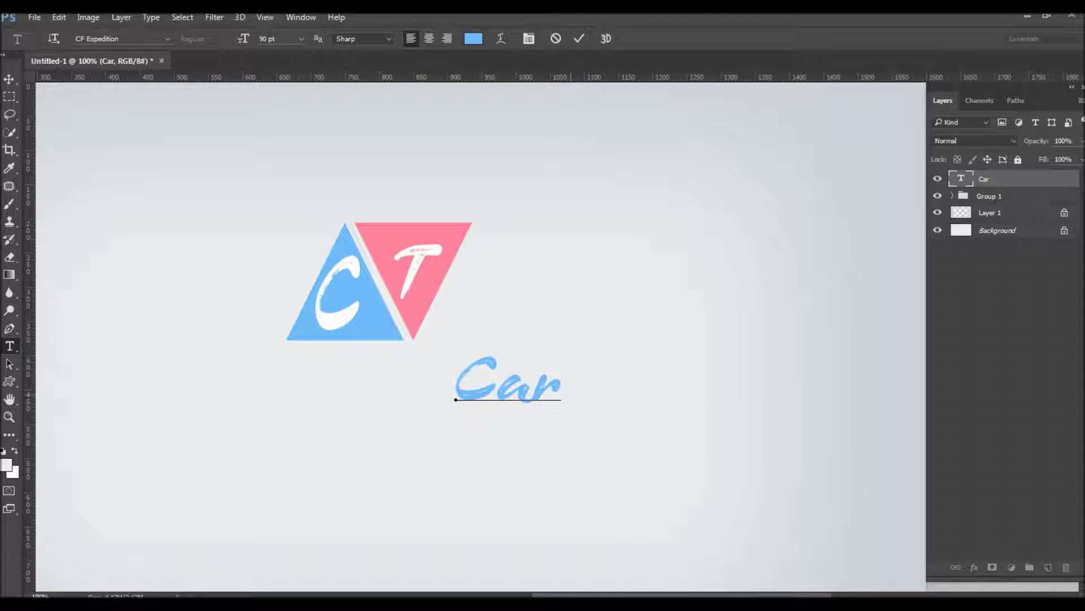
- Add the word Truck after Car, colour it pink fe7ba3, and commit
{"action": "type", "text": " T"}
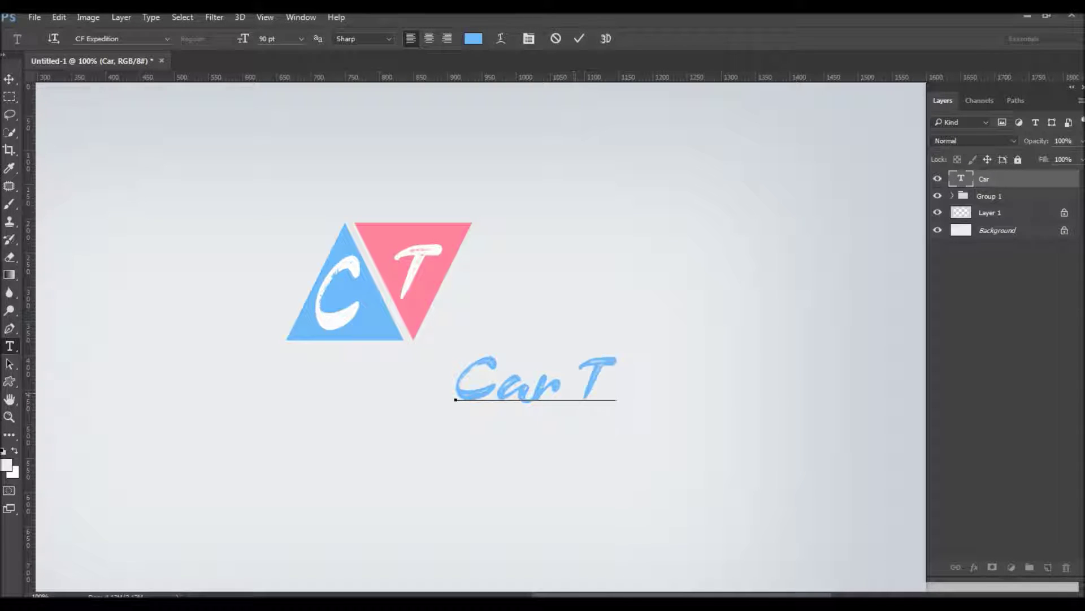
{"action": "type", "text": "r"}
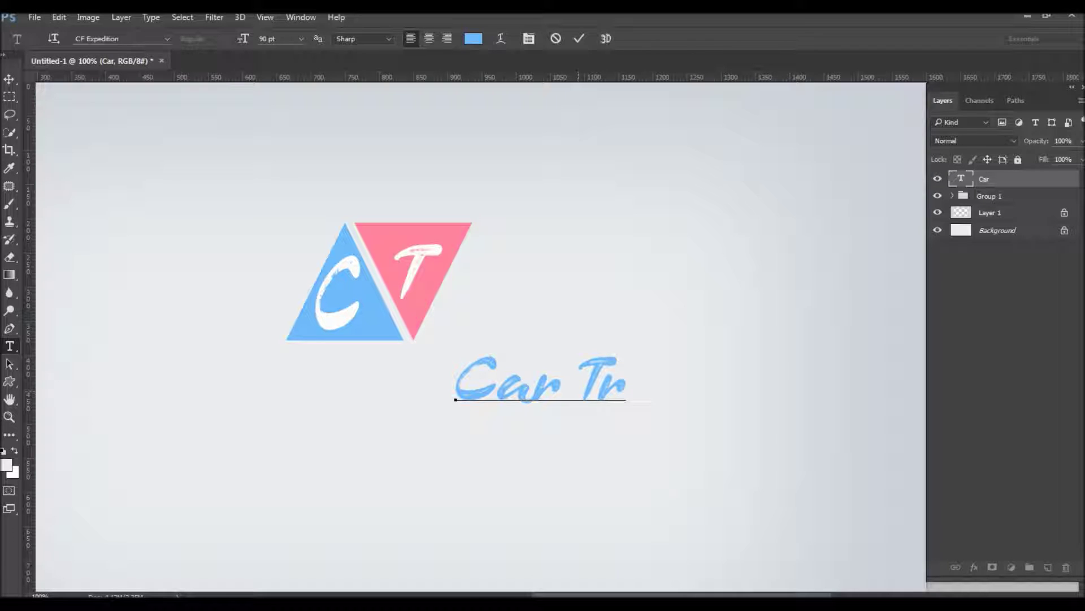
{"action": "type", "text": "uck"}
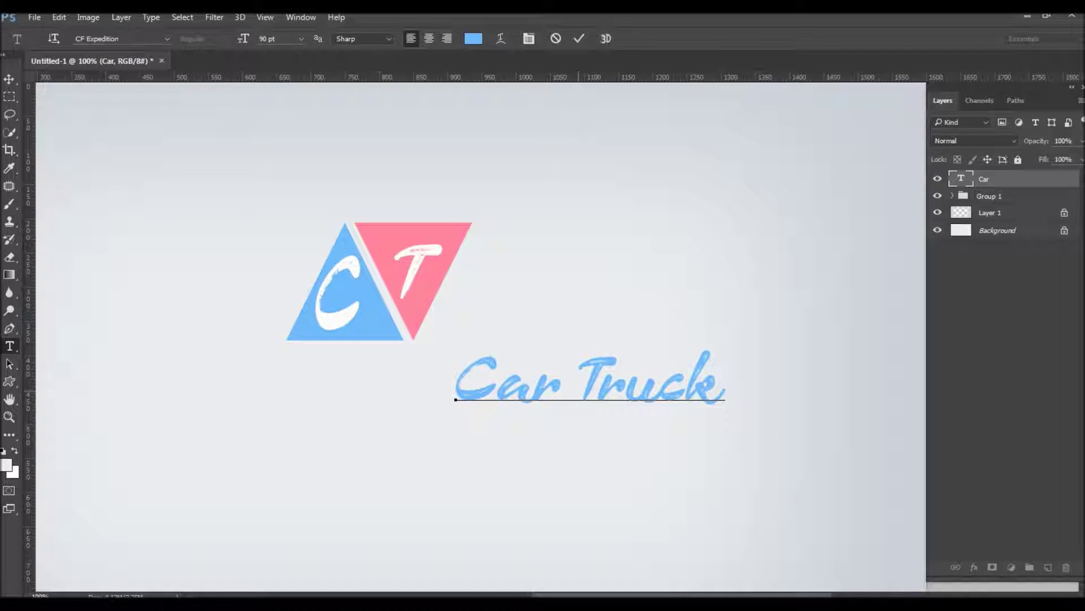
{"action": "left_click", "coordinate": [578, 390]}
{"action": "key", "text": "shift+End"}
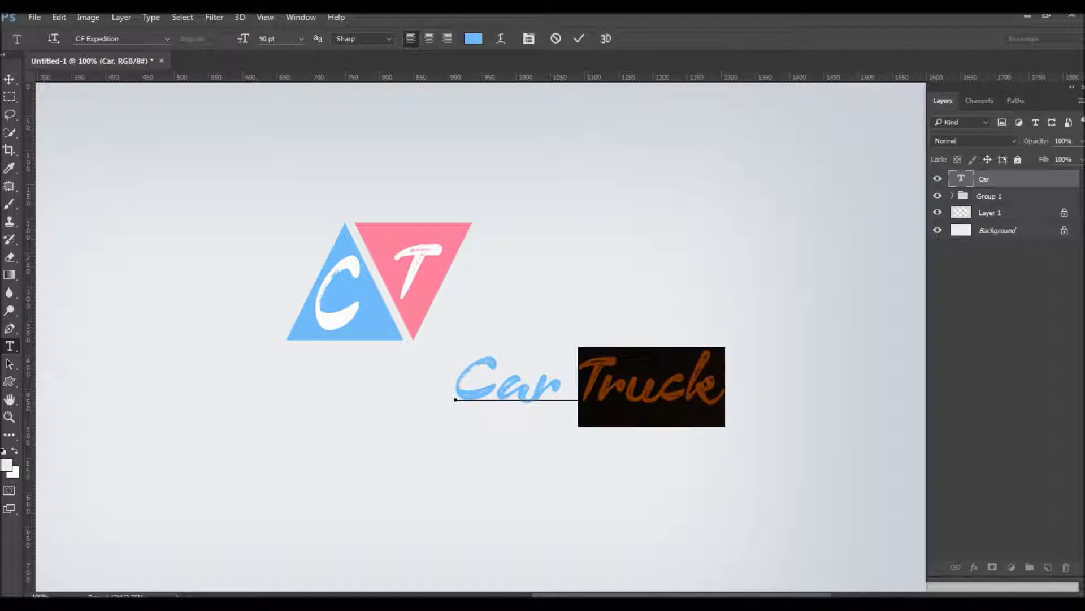
{"action": "left_click", "coordinate": [473, 39]}
{"action": "type", "text": "fe7ba3"}
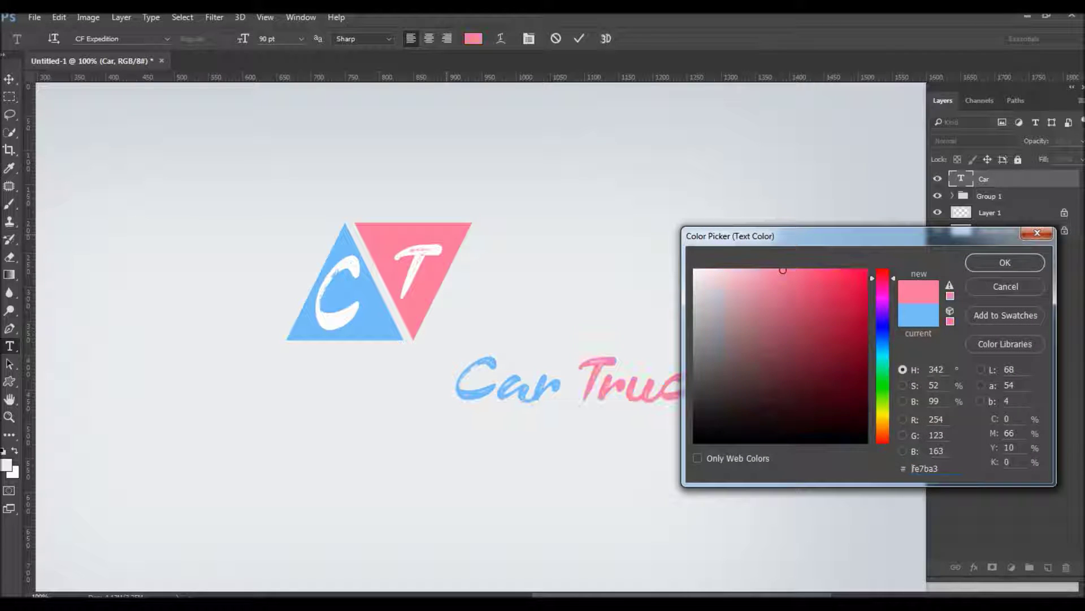
{"action": "left_click", "coordinate": [1005, 262]}
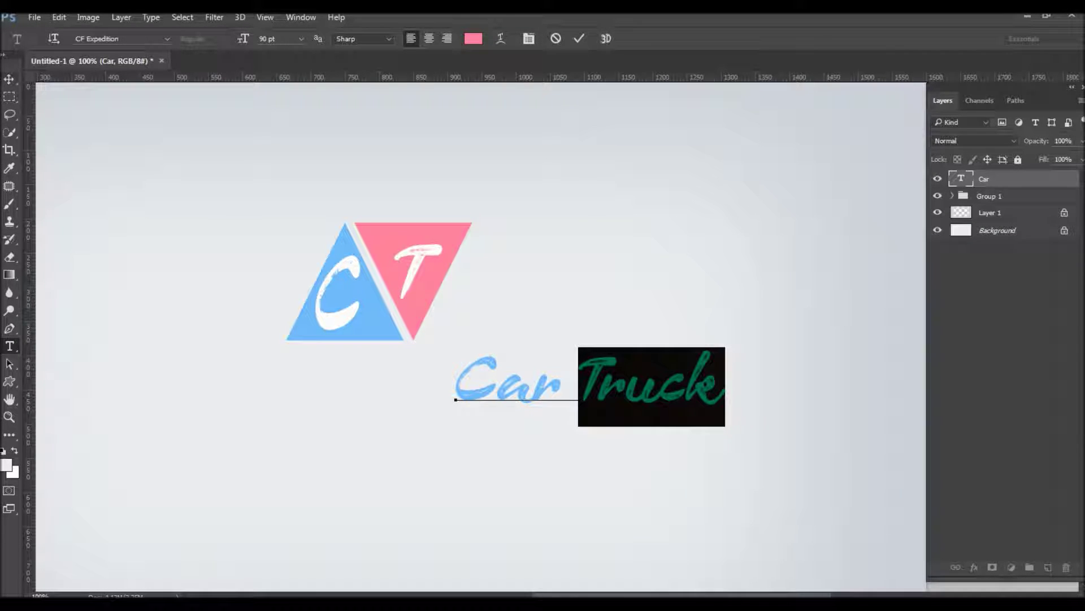
{"action": "left_click", "coordinate": [10, 79]}
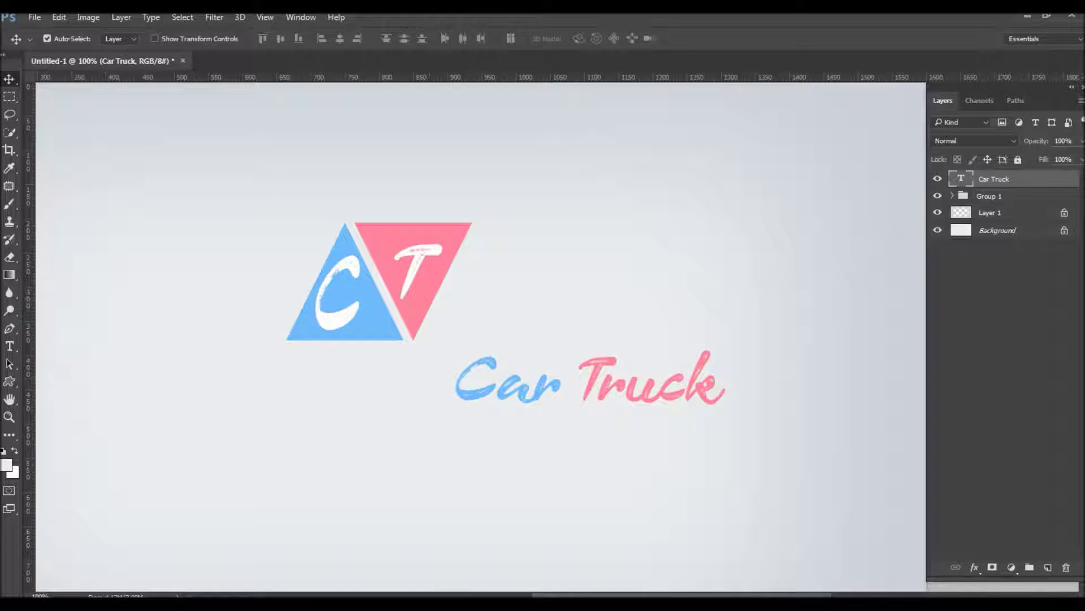
- Move the Car Truck text up beside the triangle and nudge it right
{"action": "key", "text": "ctrl+t"}
{"action": "mouse_move", "coordinate": [608, 362]}
{"action": "left_mouse_down"}
{"action": "mouse_move", "coordinate": [411, 414]}
{"action": "mouse_move", "coordinate": [618, 265]}
{"action": "mouse_move", "coordinate": [607, 291]}
{"action": "left_mouse_up"}
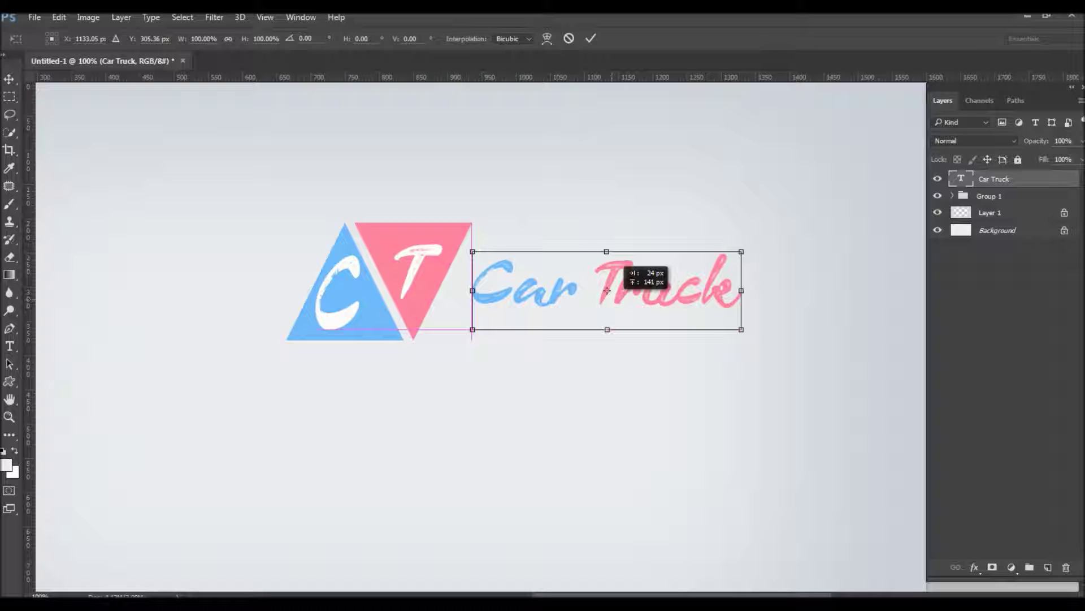
{"action": "key", "text": "Return"}
{"action": "left_click", "coordinate": [47, 39]}
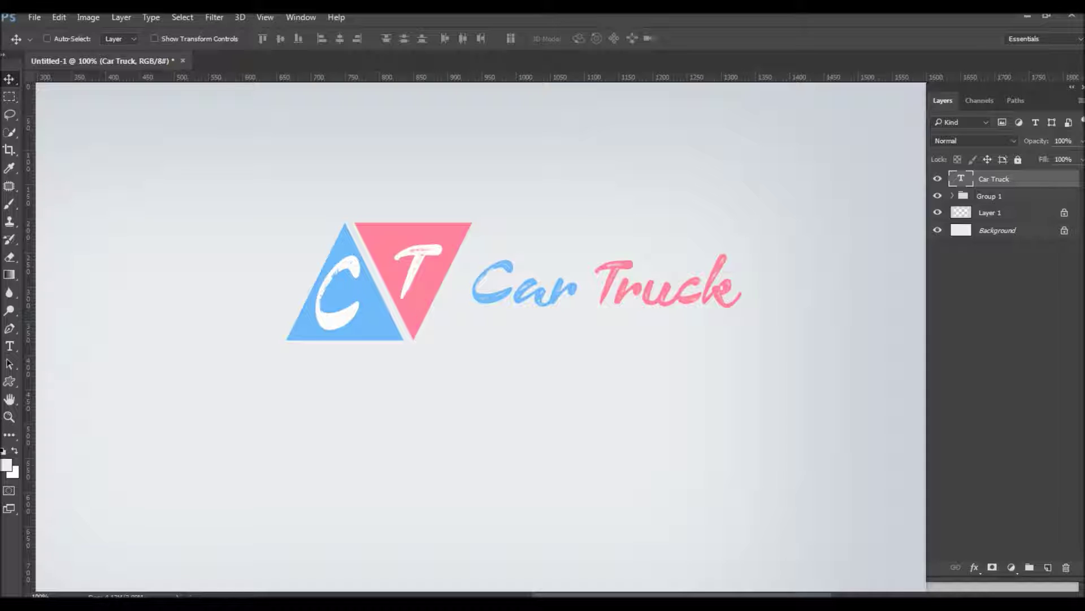
{"action": "left_click", "coordinate": [47, 38]}
{"action": "key", "text": "shift+Right"}
{"action": "key", "text": "shift+Right"}
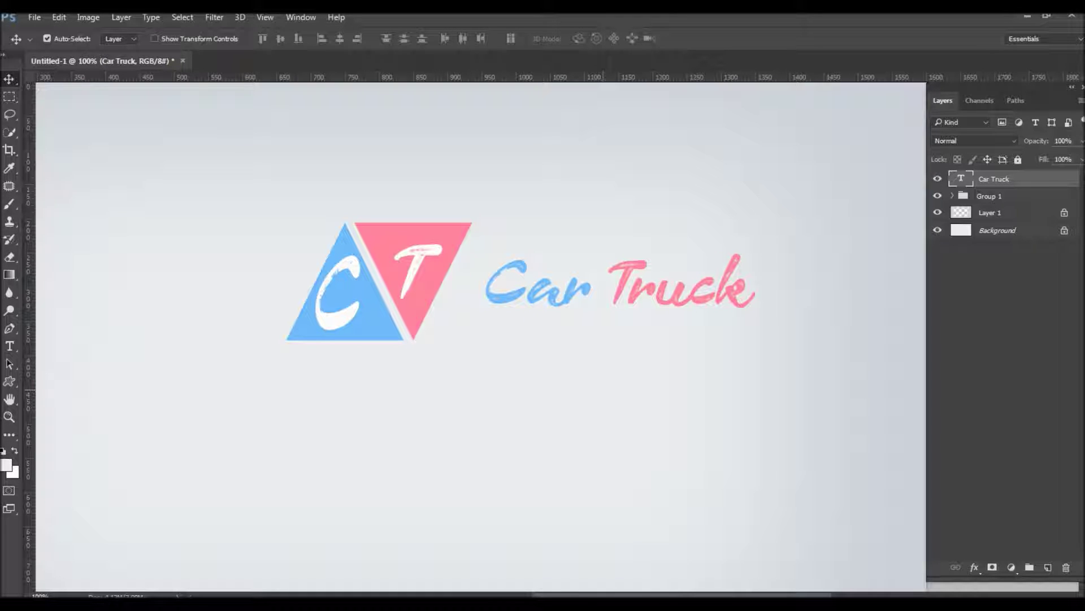
- Fine-tune the Car Truck text's position so it sits closer to the triangle
{"action": "left_click", "coordinate": [47, 38]}
{"action": "left_click", "coordinate": [989, 195], "text": "shift"}
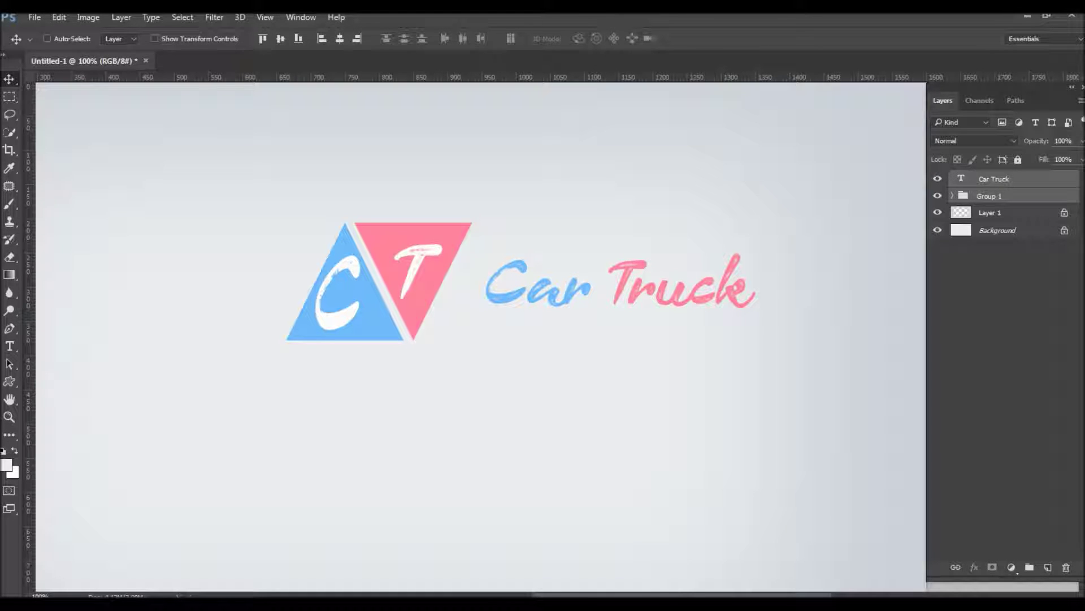
{"action": "left_click", "coordinate": [47, 39]}
{"action": "left_click", "coordinate": [994, 179]}
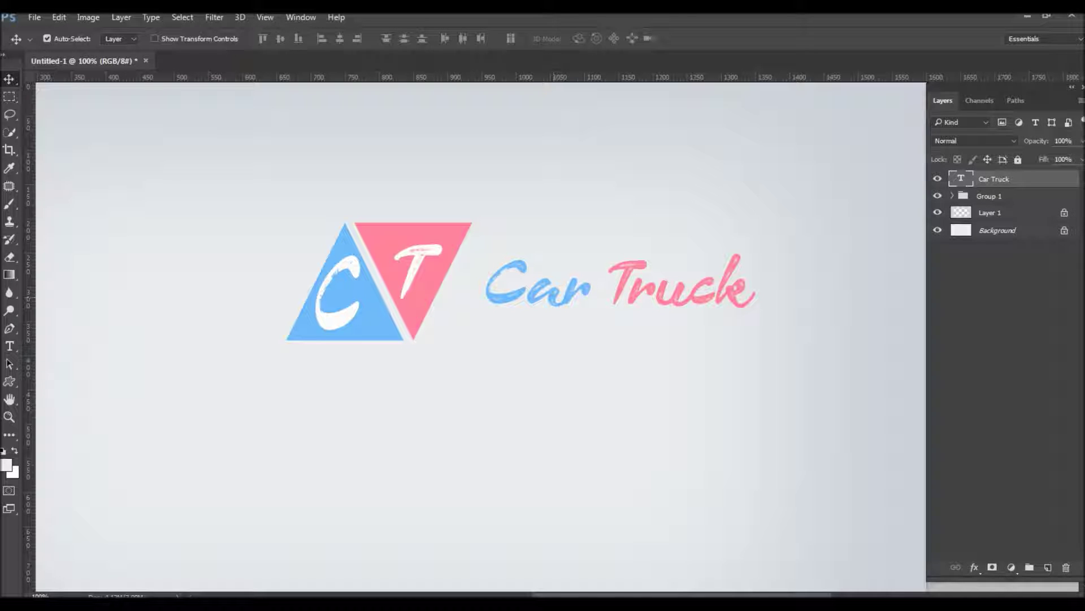
{"action": "key", "text": "ctrl+t"}
{"action": "left_click_drag", "start_coordinate": [621, 291], "coordinate": [607, 291]}
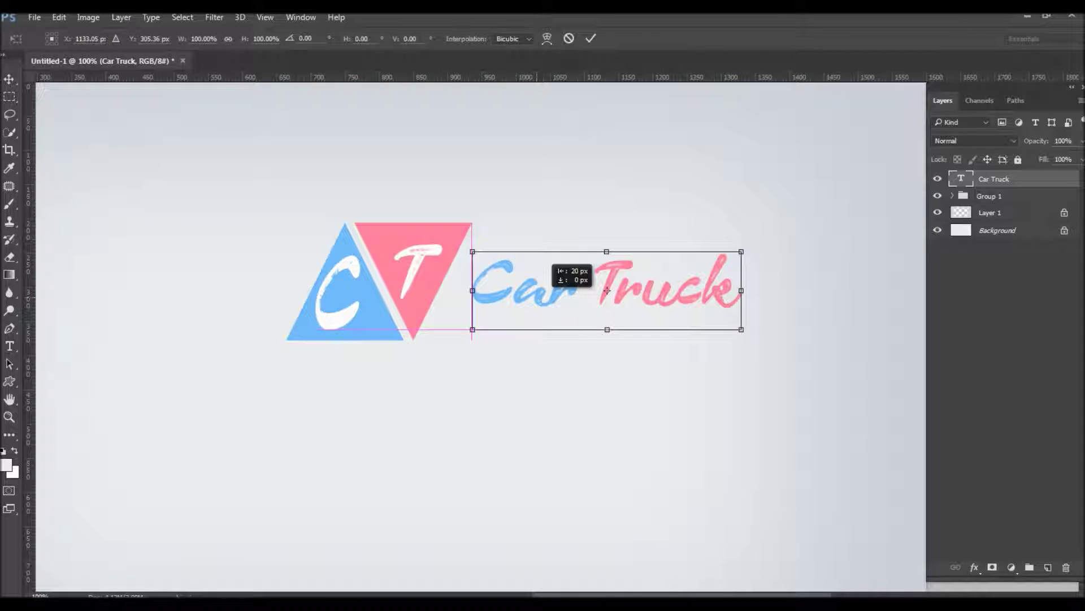
{"action": "left_click_drag", "start_coordinate": [607, 290], "coordinate": [607, 295]}
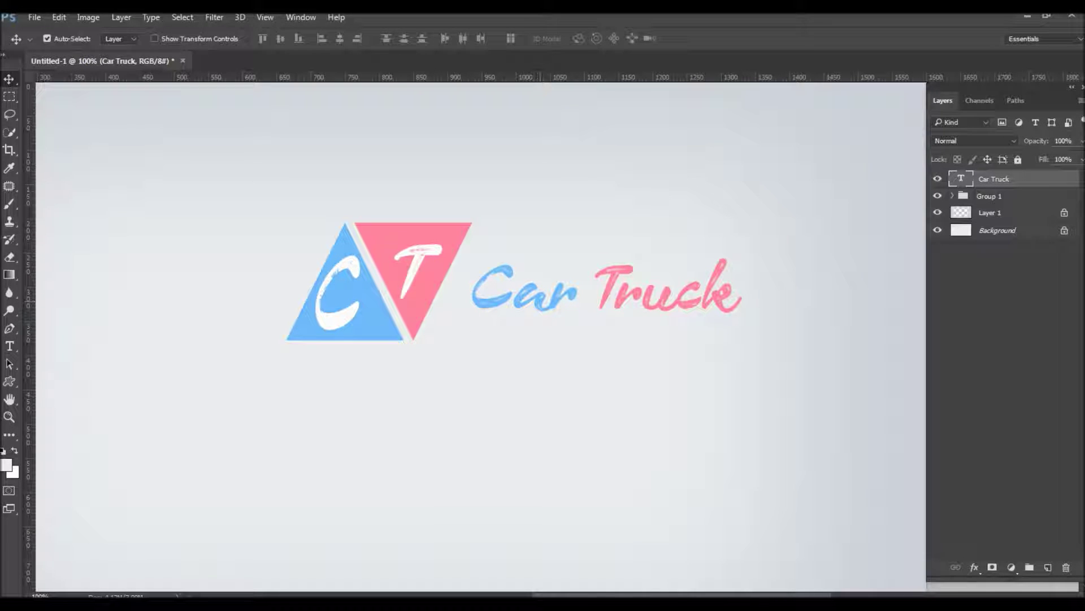
{"action": "key", "text": "Up"}
{"action": "key", "text": "Up"}
{"action": "key", "text": "Up"}
{"action": "key", "text": "Up"}
{"action": "key", "text": "Up"}
{"action": "key", "text": "Up"}
- Group the Car Truck text with the logo group into Group 2
{"action": "left_click", "coordinate": [47, 38]}
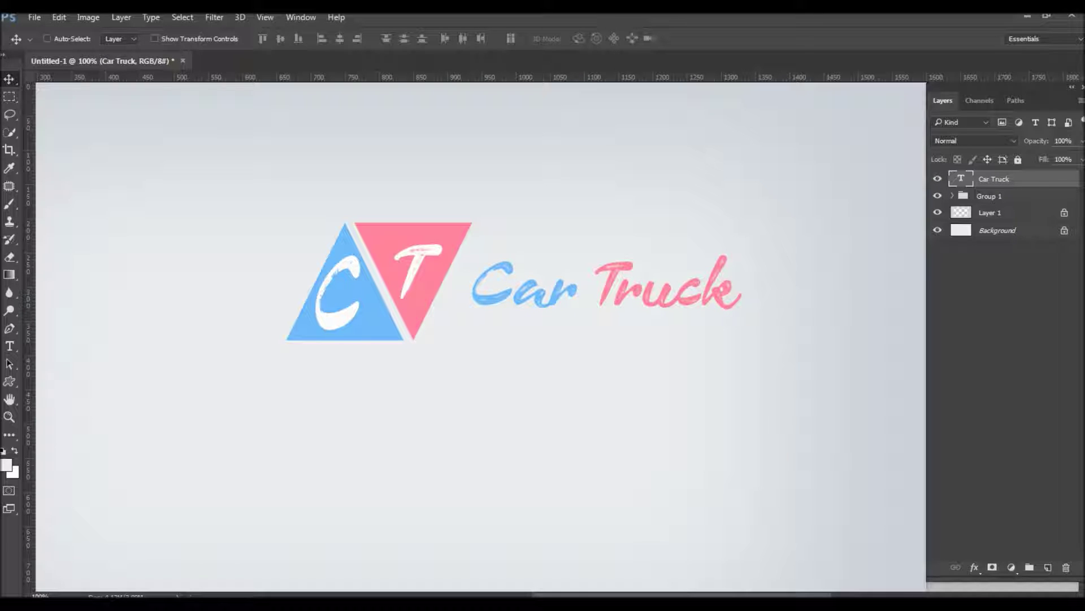
{"action": "left_click", "coordinate": [989, 195], "text": "shift"}
{"action": "key", "text": "ctrl+g"}
{"action": "left_click", "coordinate": [47, 39]}
- Centre Group 2 horizontally and vertically on the canvas, then deselect
{"action": "key", "text": "ctrl+a"}
{"action": "left_click", "coordinate": [340, 38]}
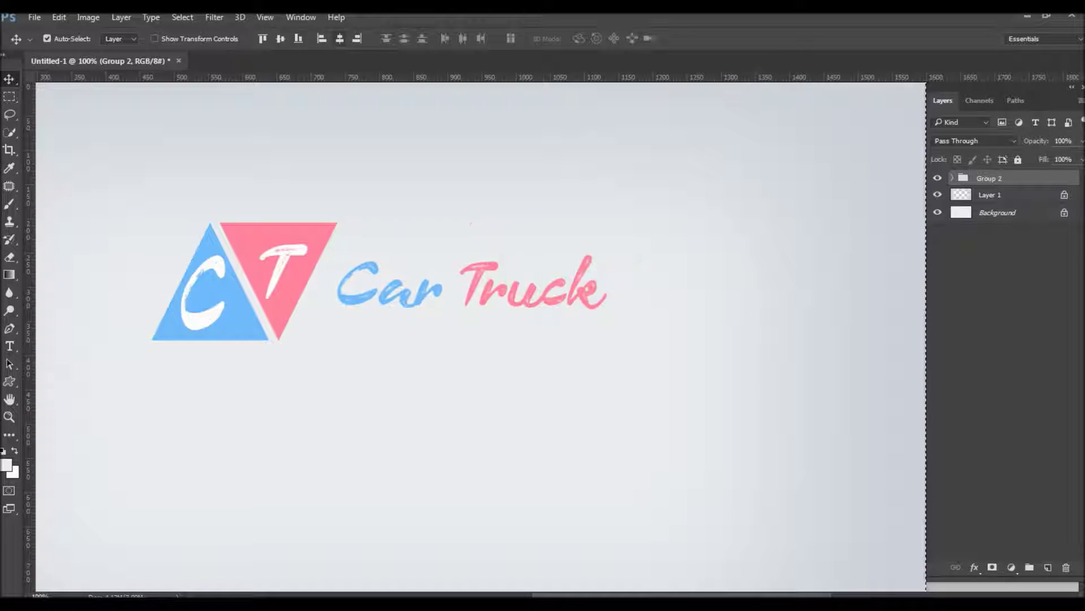
{"action": "left_click", "coordinate": [280, 38]}
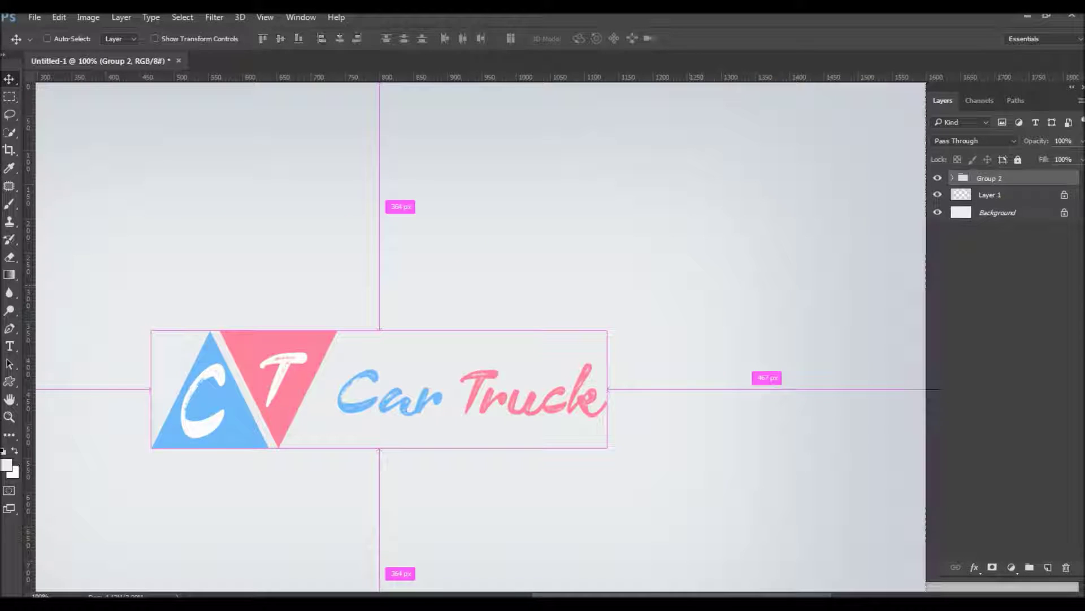
{"action": "left_click_drag", "start_coordinate": [481, 339], "coordinate": [615, 327]}
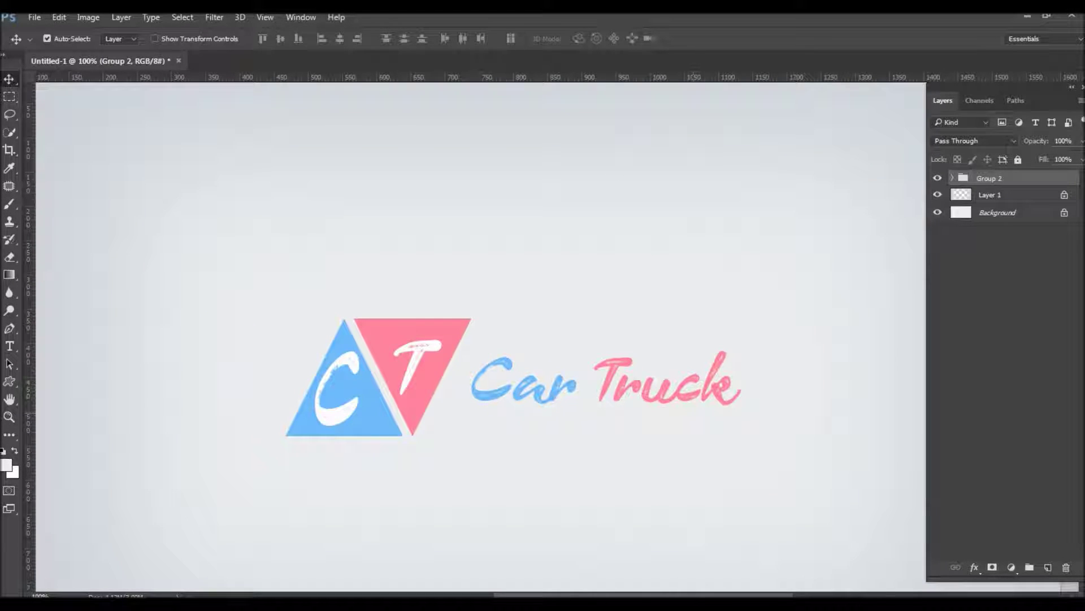
{"action": "key", "text": "ctrl+alt+a"}
{"action": "left_click", "coordinate": [605, 378]}
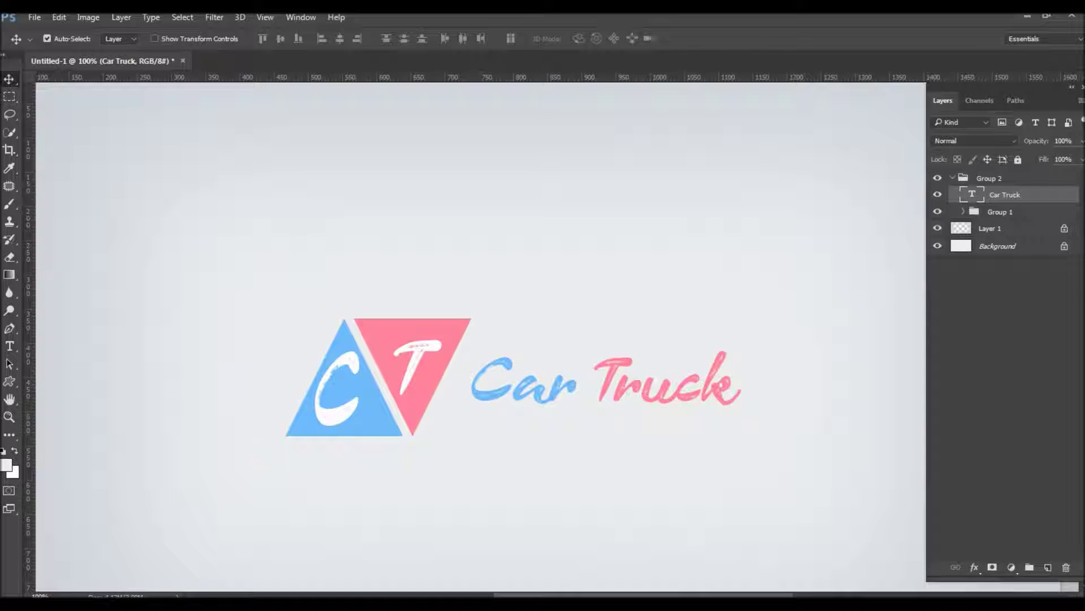
- Add a Drop Shadow to the Car Truck text at 18% opacity
{"action": "left_click", "coordinate": [974, 567]}
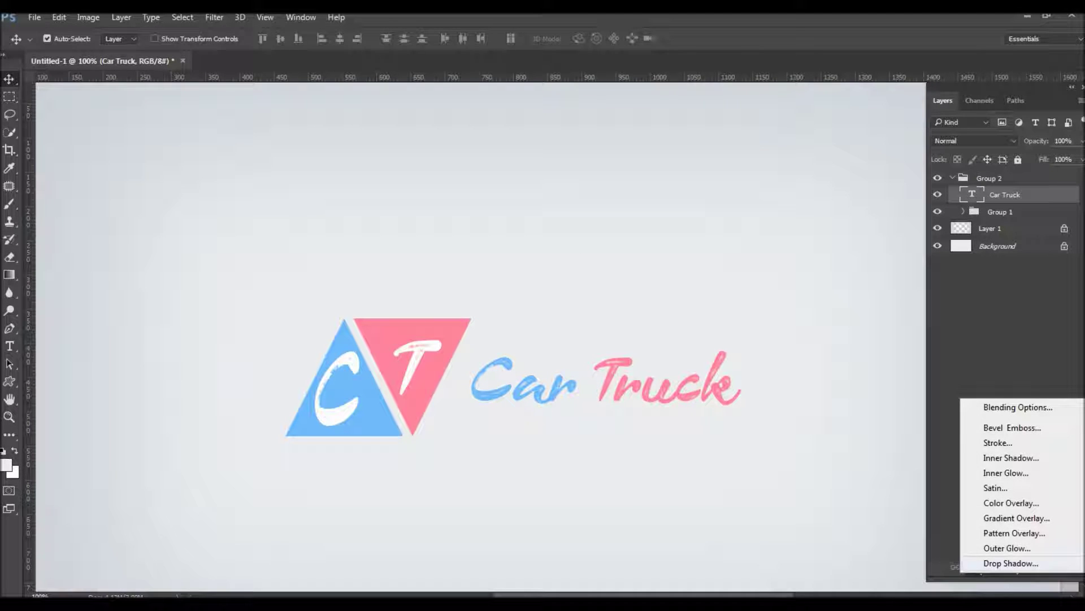
{"action": "left_click", "coordinate": [1009, 562]}
{"action": "left_click_drag", "start_coordinate": [509, 107], "coordinate": [73, 157]}
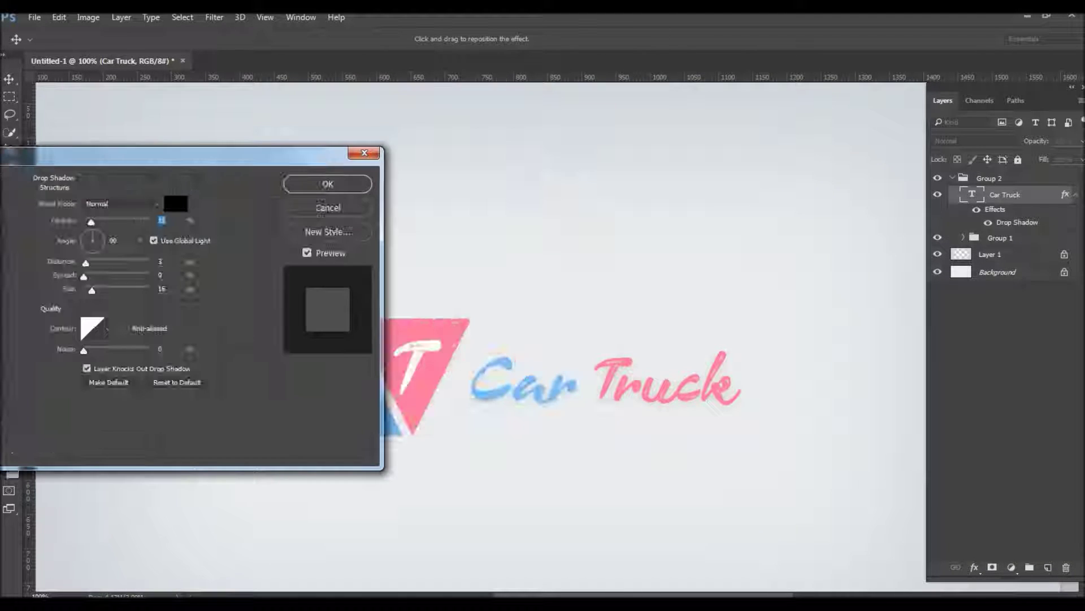
{"action": "left_click_drag", "start_coordinate": [186, 161], "coordinate": [219, 155]}
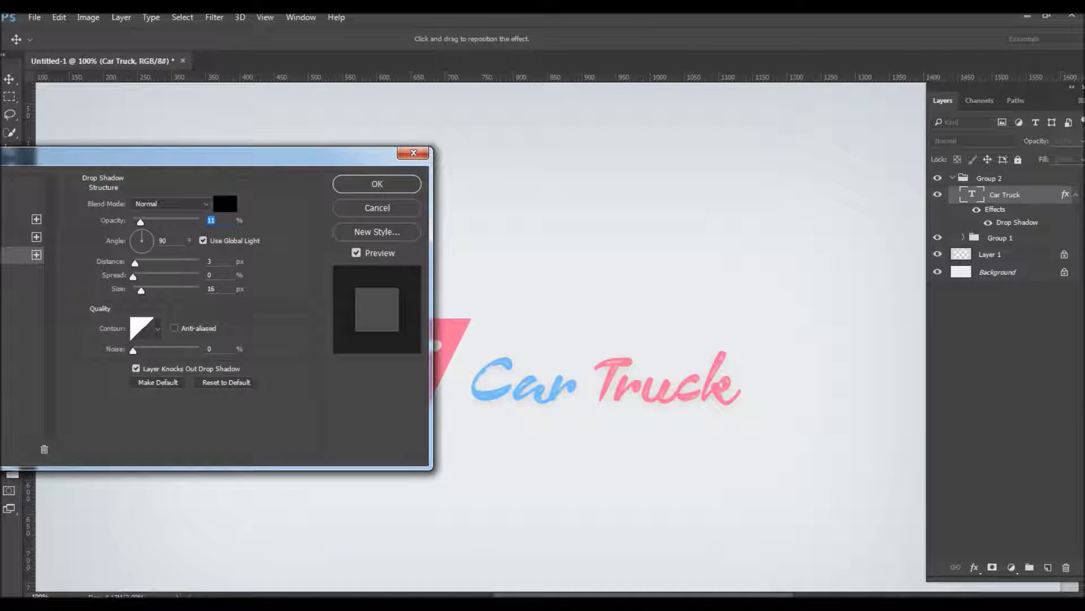
{"action": "key", "text": "Up"}
{"action": "key", "text": "Up"}
{"action": "key", "text": "Up"}
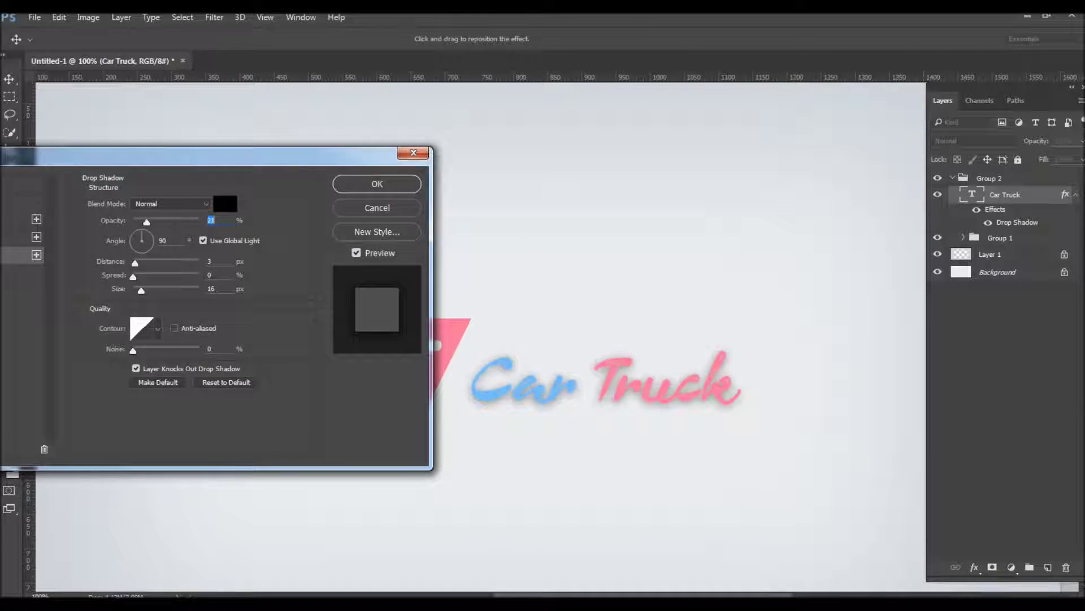
{"action": "key", "text": "Up"}
{"action": "key", "text": "Up"}
{"action": "key", "text": "Up"}
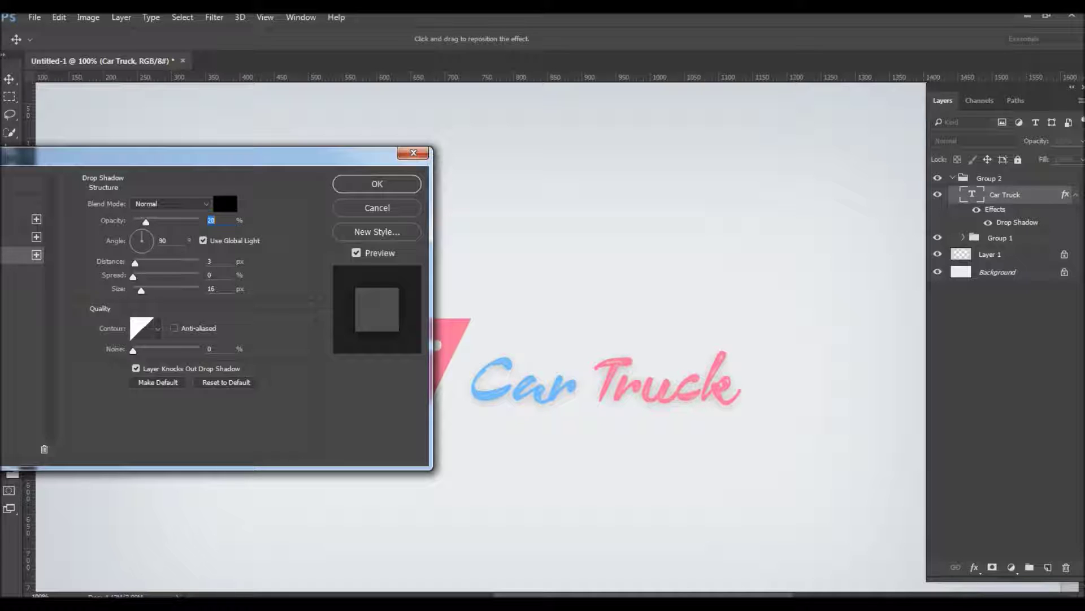
{"action": "key", "text": "Down"}
{"action": "key", "text": "Down"}
- Set the drop shadow size to 4 px and compare the preview
{"action": "double_click", "coordinate": [213, 289]}
{"action": "type", "text": "4"}
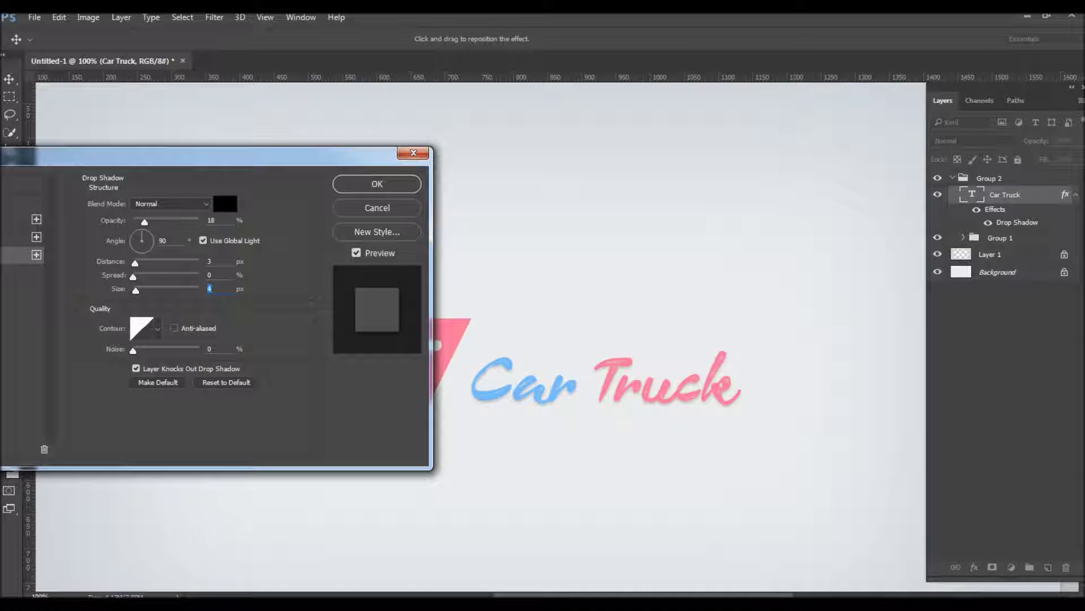
{"action": "left_click", "coordinate": [356, 253]}
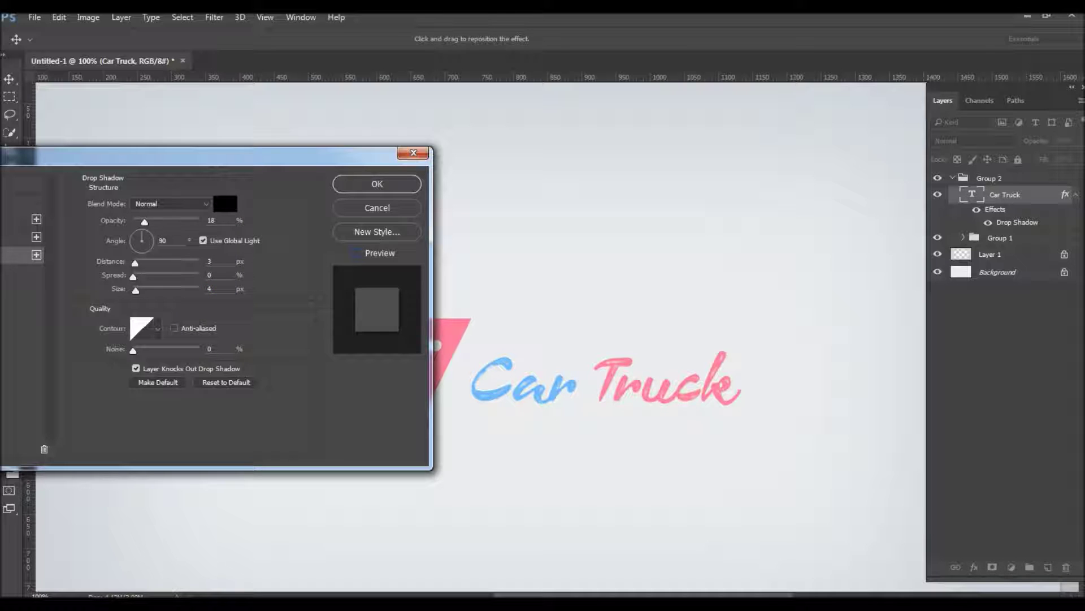
{"action": "left_click", "coordinate": [356, 252]}
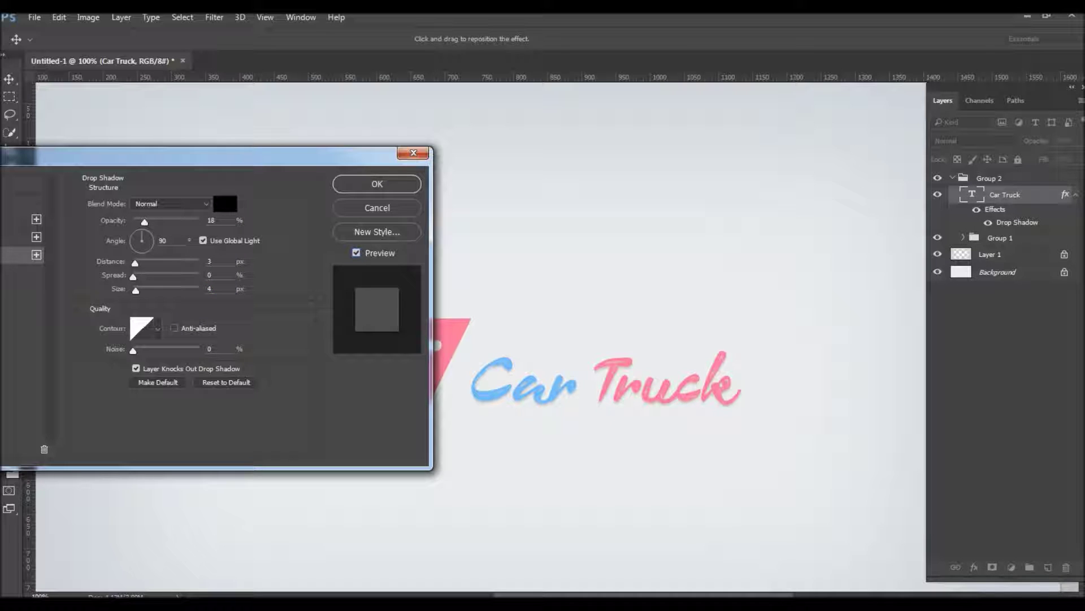
- Change the shadow colour to a light bluish-grey sampled from the canvas
{"action": "left_click", "coordinate": [225, 204]}
{"action": "left_click", "coordinate": [565, 254]}
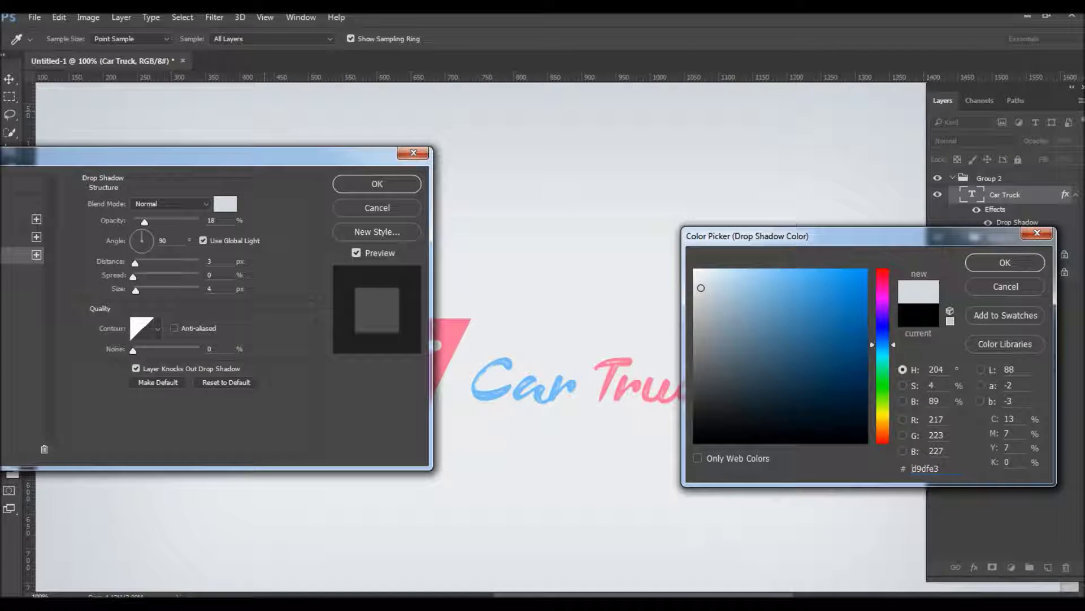
{"action": "left_click", "coordinate": [705, 296]}
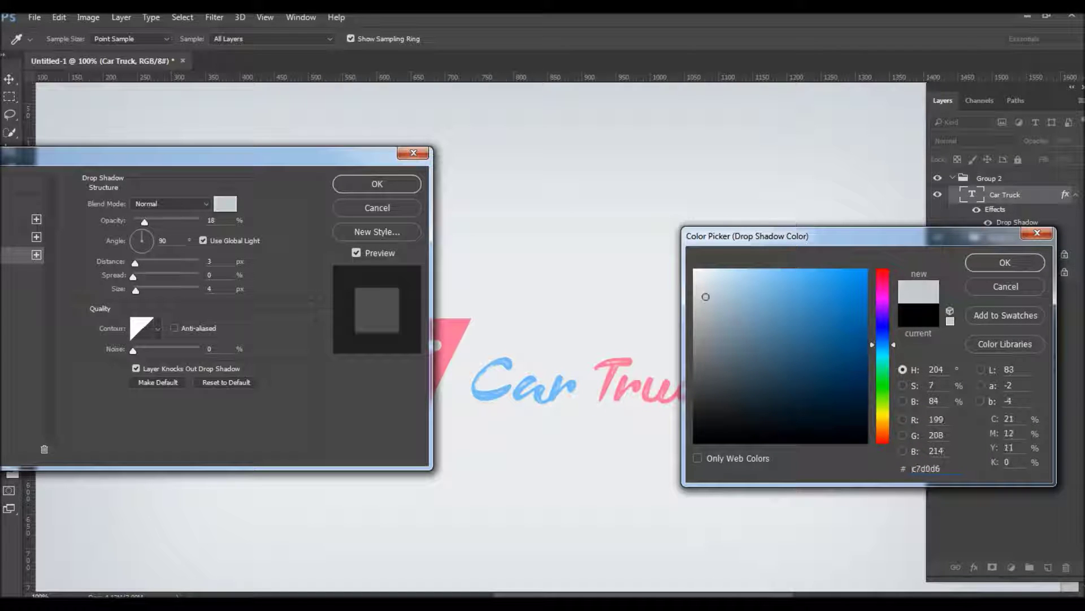
{"action": "left_click_drag", "start_coordinate": [706, 297], "coordinate": [714, 306]}
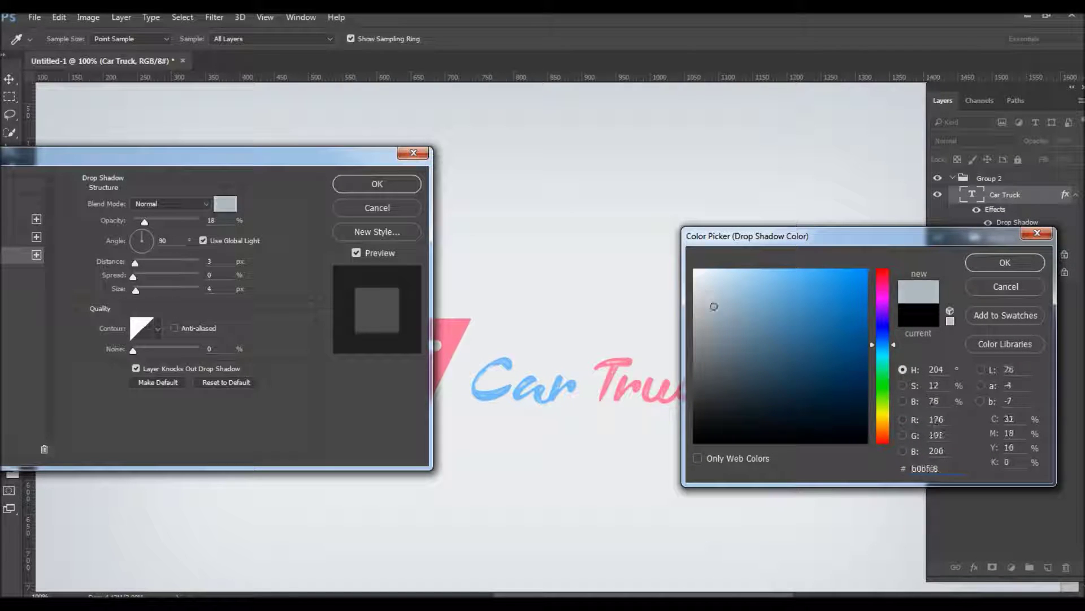
{"action": "left_click", "coordinate": [1006, 262]}
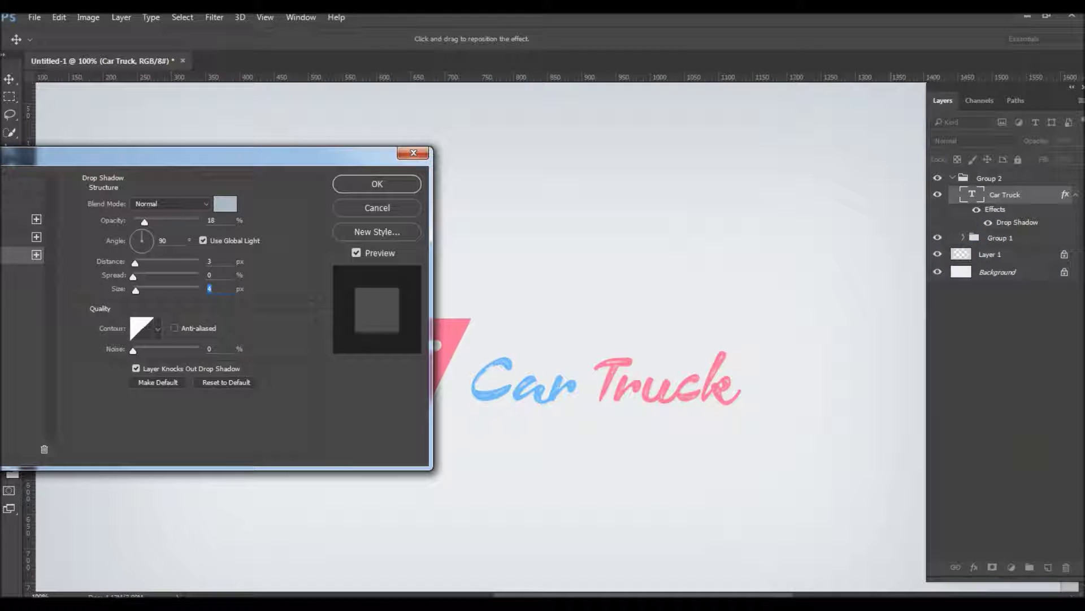
{"action": "left_click", "coordinate": [356, 253]}
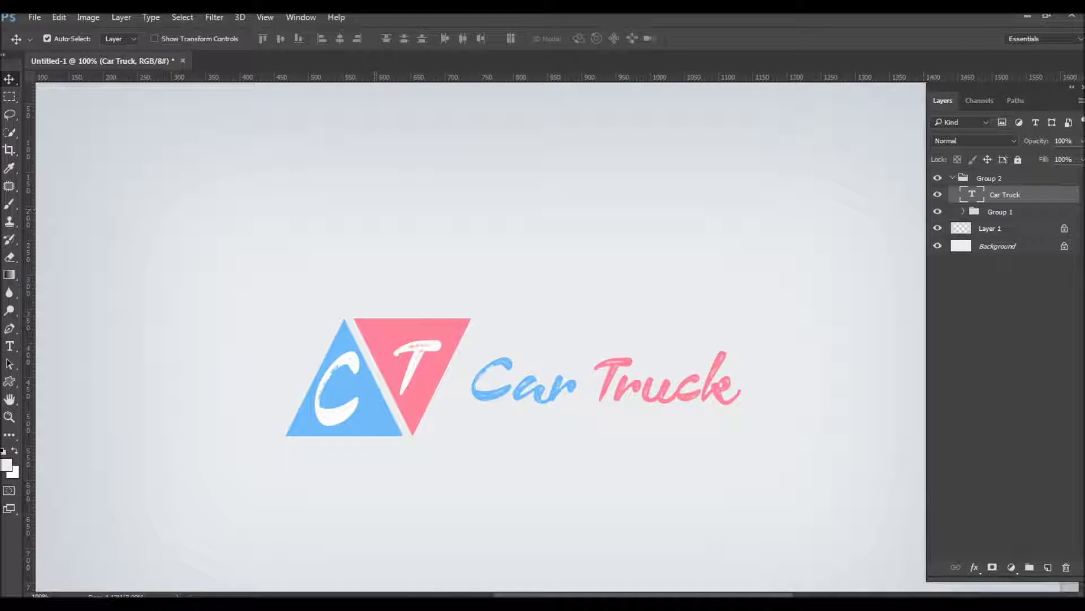
- Scale the vignette Layer 1 down to about 63% around its centre
{"action": "key", "text": "z"}
{"action": "left_click", "coordinate": [608, 305], "text": "alt"}
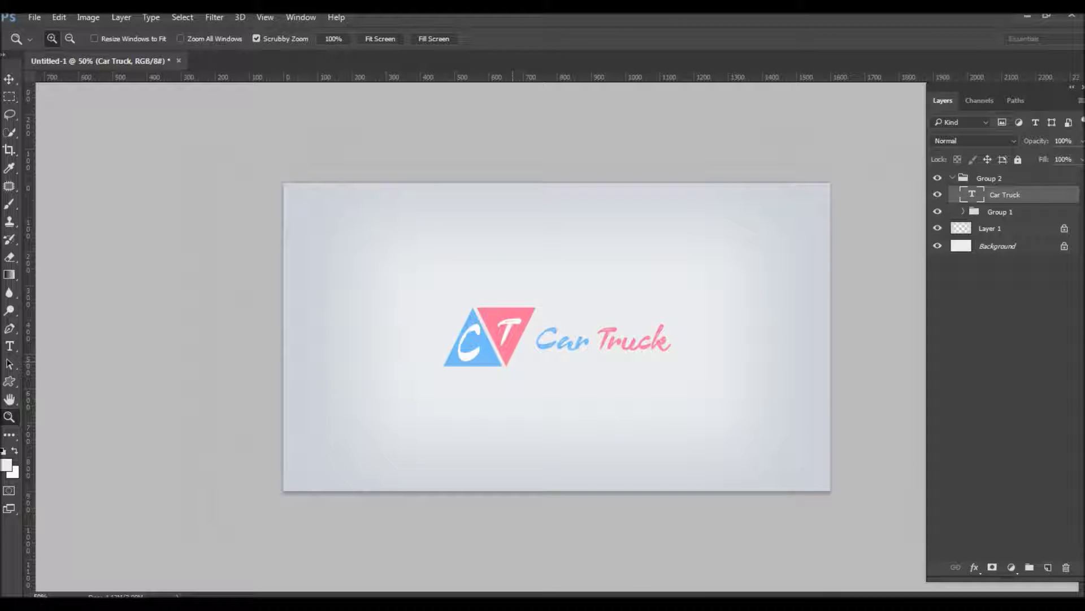
{"action": "key", "text": "alt+bracketleft"}
{"action": "key", "text": "alt+bracketleft"}
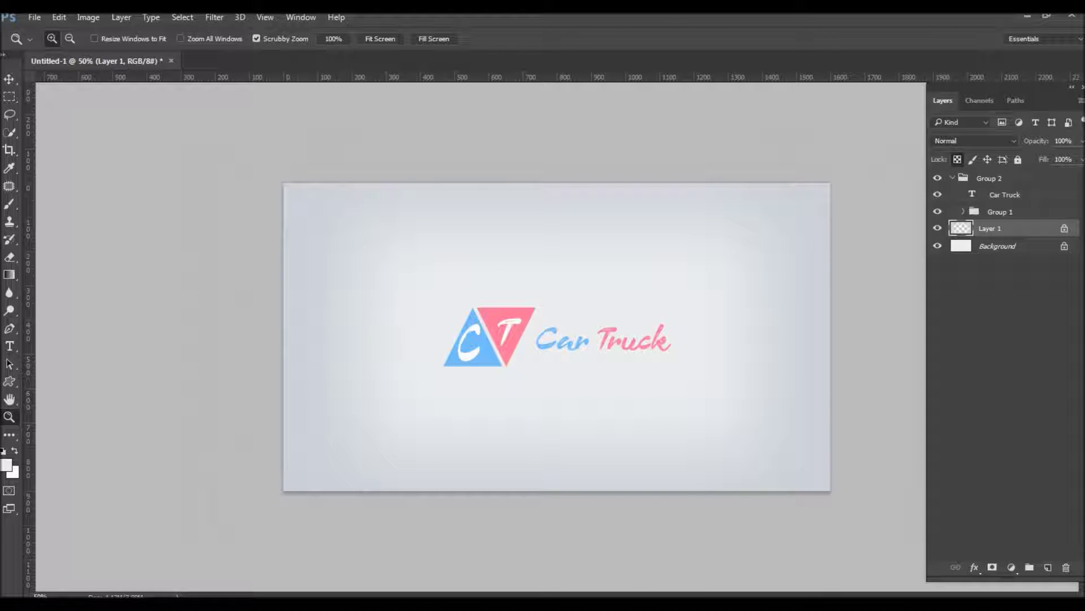
{"action": "key", "text": "ctrl+t"}
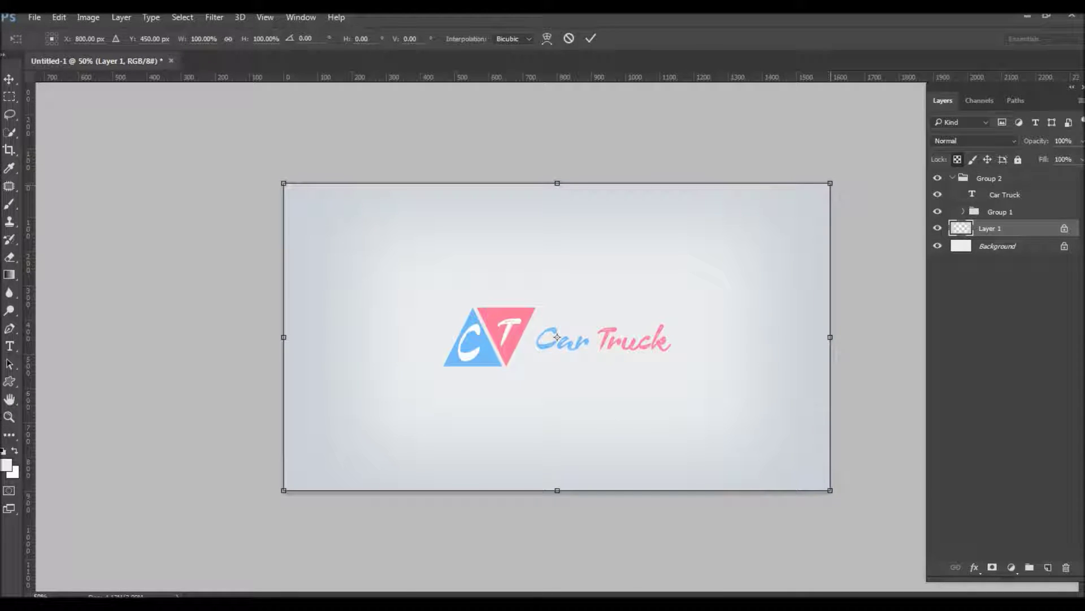
{"action": "left_click_drag", "start_coordinate": [830, 183], "coordinate": [728, 241]}
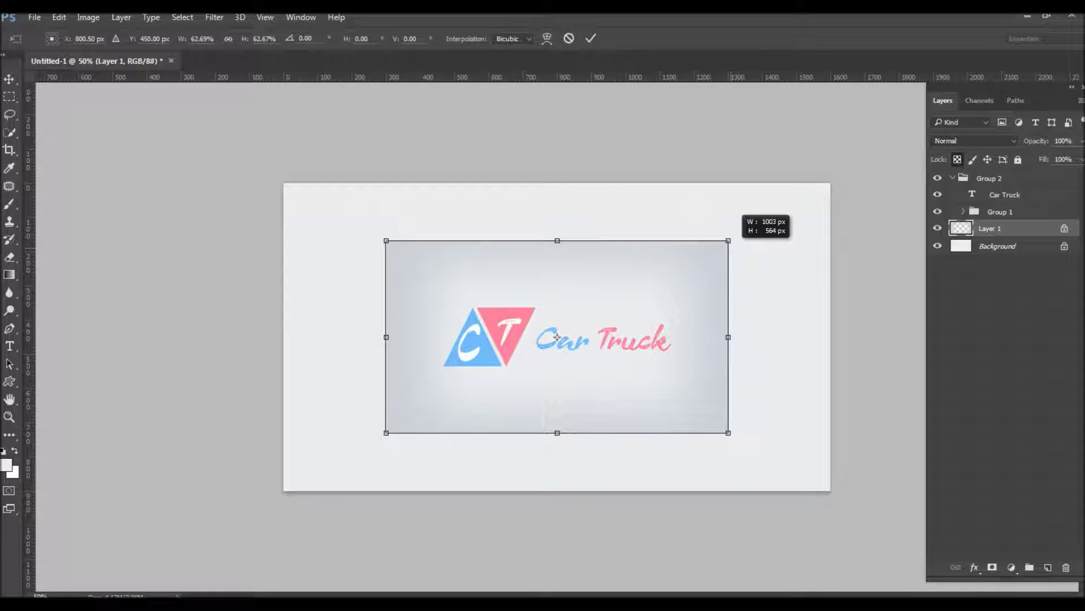
{"action": "key", "text": "Return"}
- Delete the Background layer, leaving transparent margins around the vignette
{"action": "key", "text": "z"}
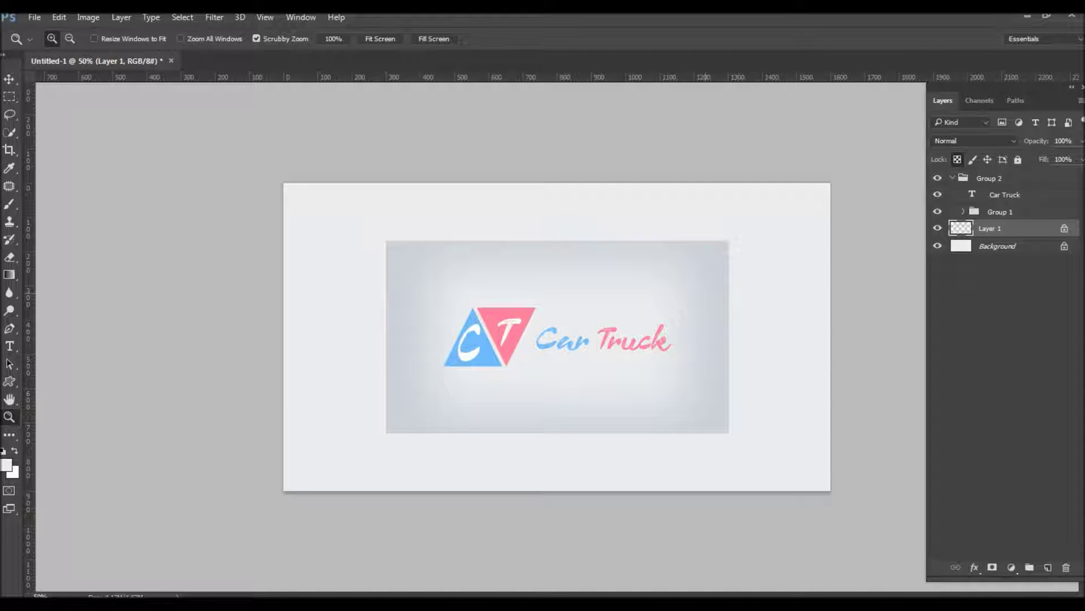
{"action": "key", "text": "ctrl+shift+d"}
{"action": "key", "text": "ctrl+d"}
{"action": "left_click_drag", "start_coordinate": [998, 246], "coordinate": [1066, 567]}
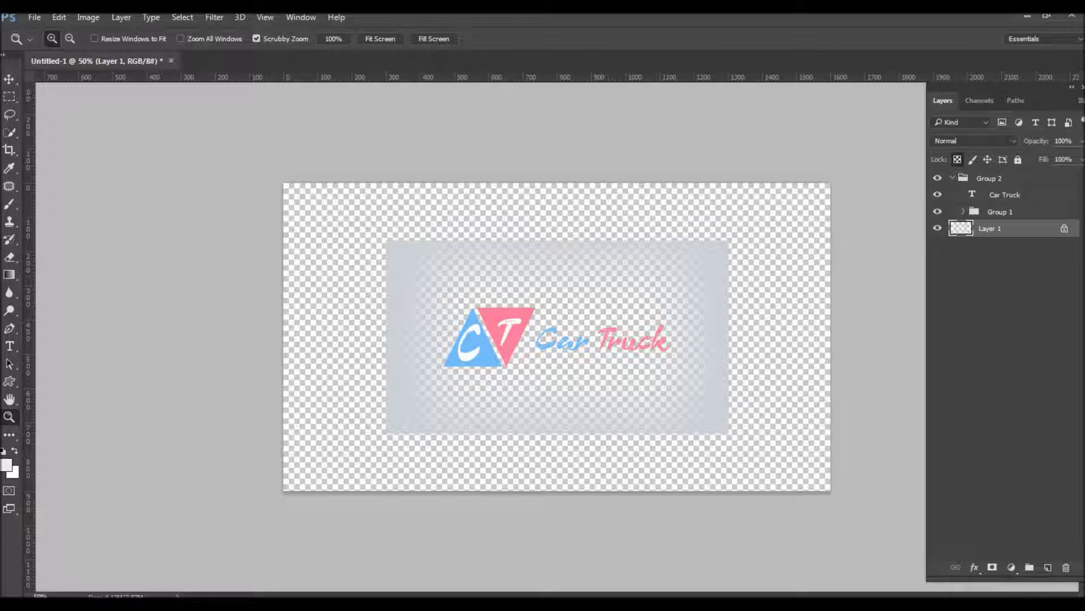
- Trim the canvas of its transparent pixels via Image > Trim
{"action": "left_click", "coordinate": [88, 17]}
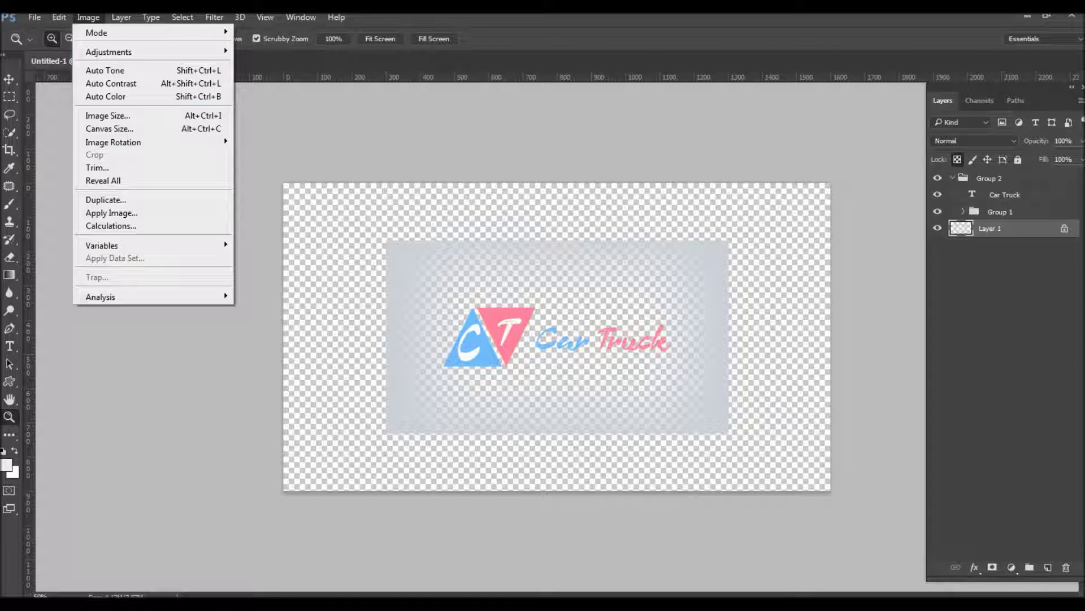
{"action": "left_click", "coordinate": [97, 167]}
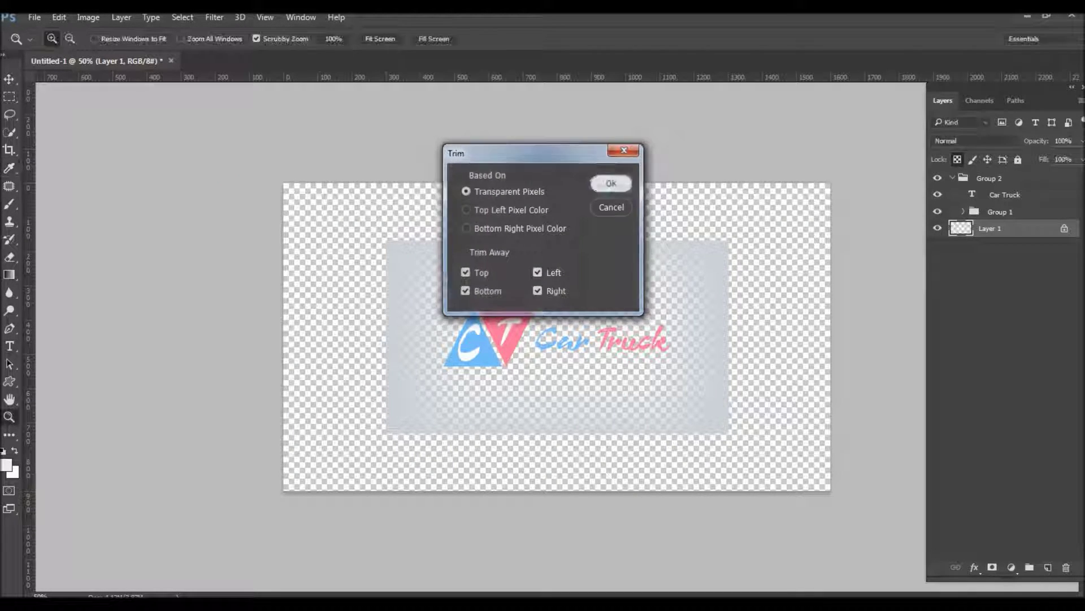
{"action": "key", "text": "Return"}
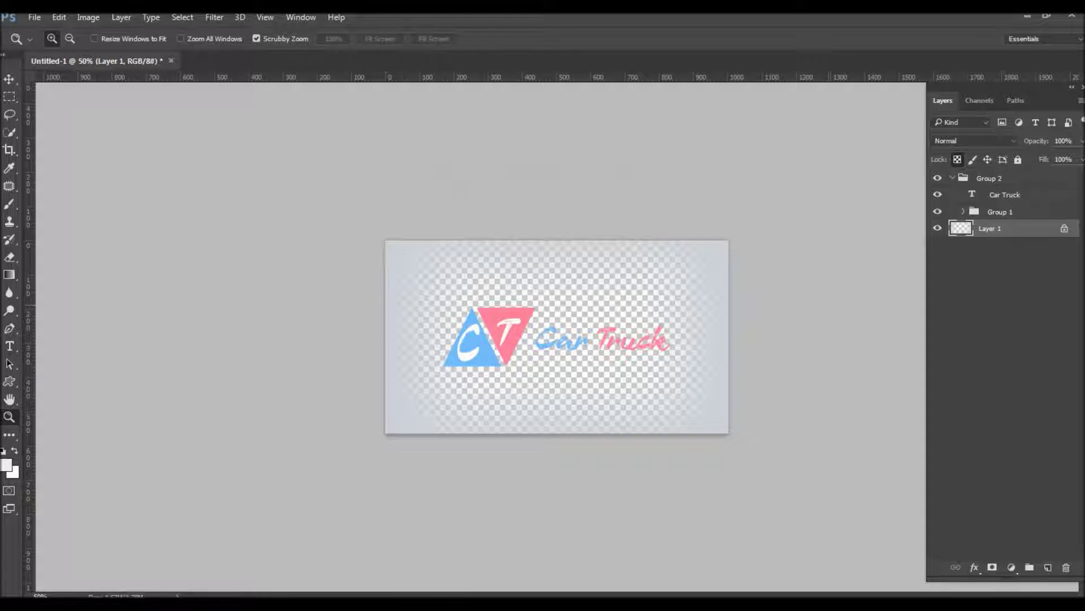
- Create a white-filled Layer 2 below the vignette and view at 100%
{"action": "key", "text": "ctrl+shift+n"}
{"action": "key", "text": "Return"}
{"action": "key", "text": "ctrl+BackSpace"}
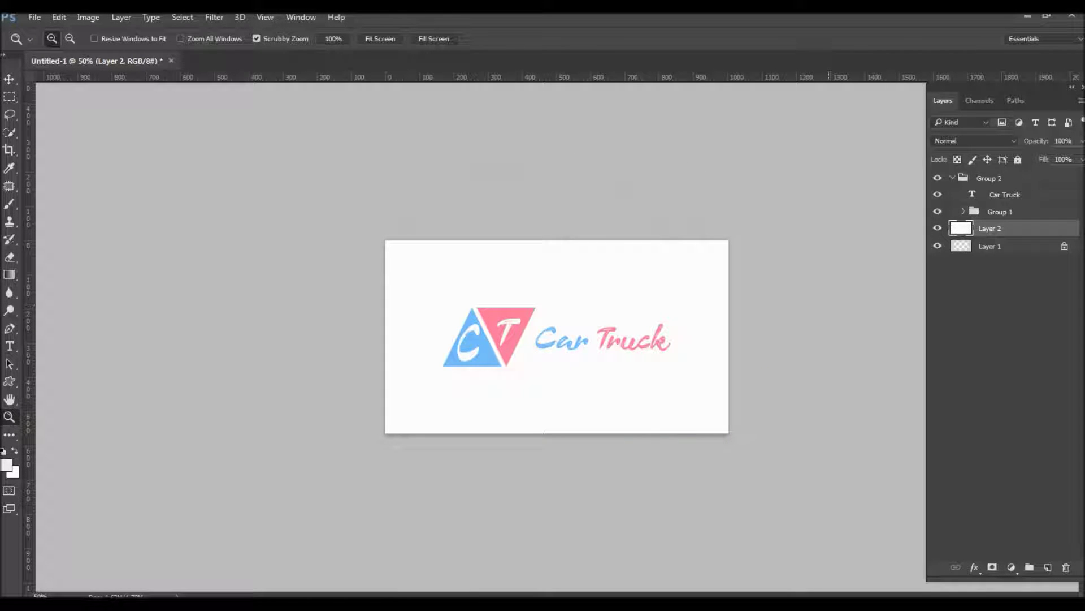
{"action": "key", "text": "ctrl+bracketleft"}
{"action": "right_click", "coordinate": [564, 346]}
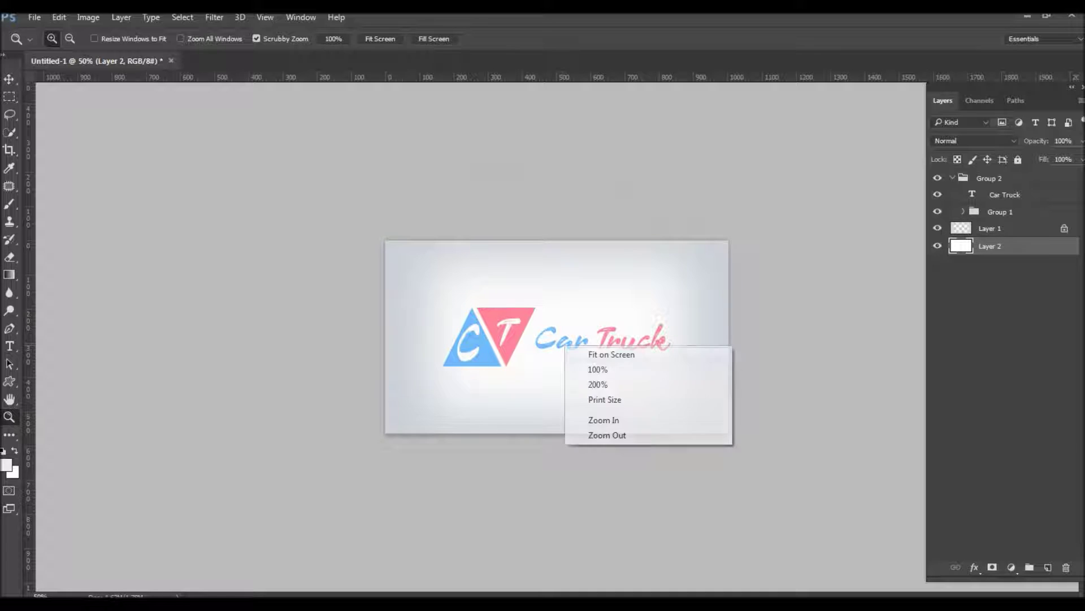
{"action": "left_click", "coordinate": [593, 368]}
- Fill Layer 2 with a flat light grey sampled from the canvas
{"action": "key", "text": "i"}
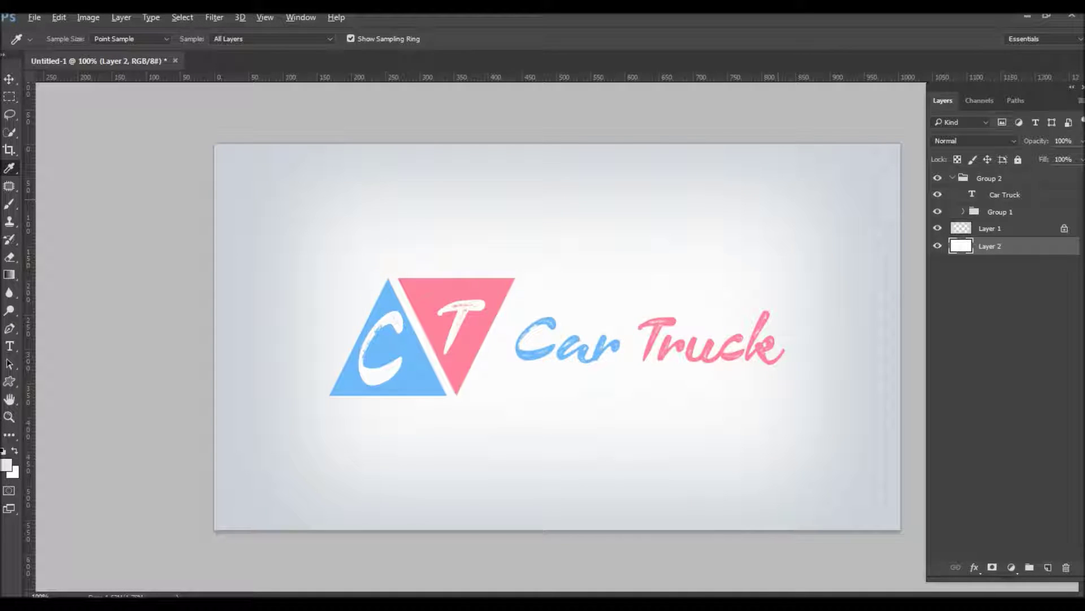
{"action": "key", "text": "alt+BackSpace"}
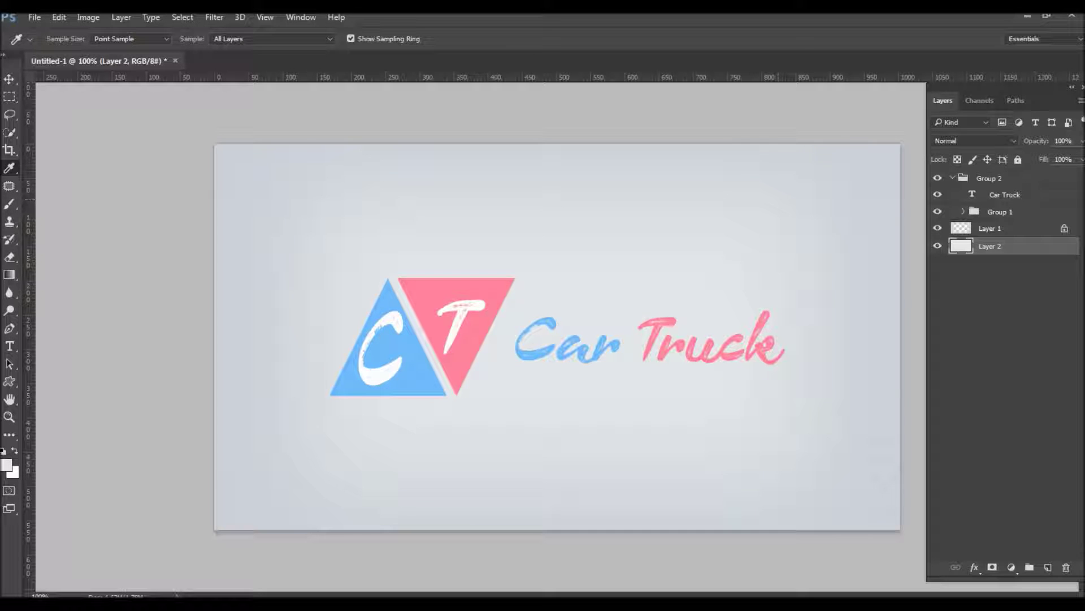
{"action": "key", "text": "ctrl+z"}
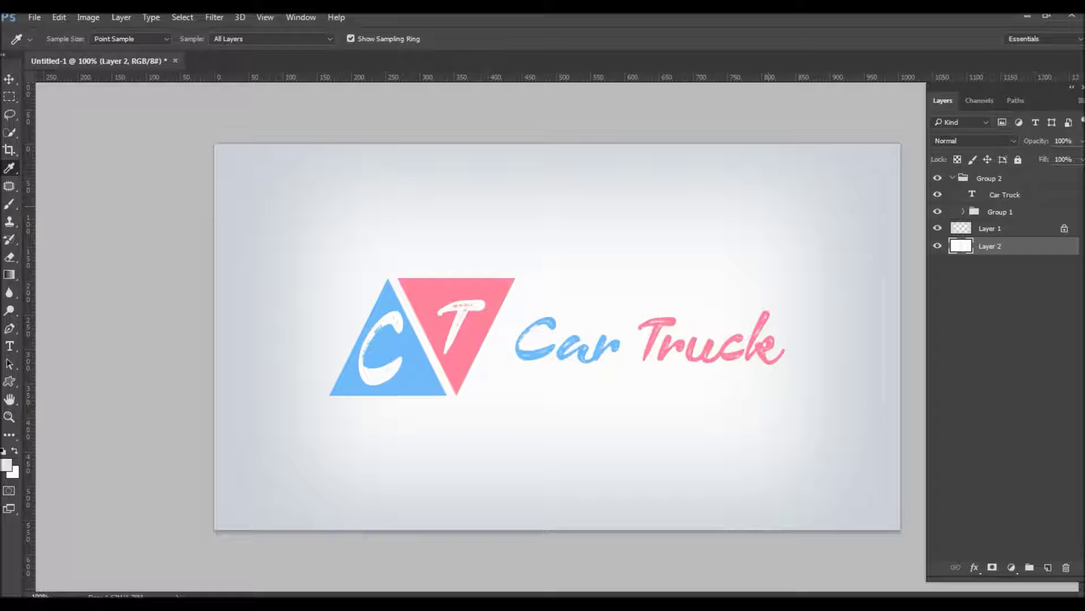
{"action": "key", "text": "ctrl+z"}
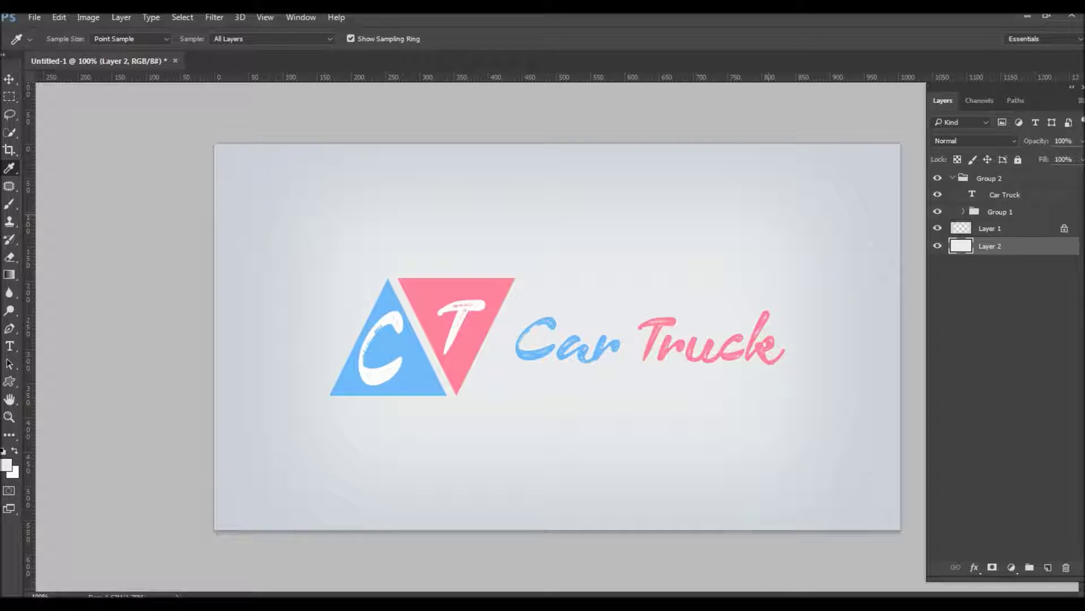
{"action": "key", "text": "v"}
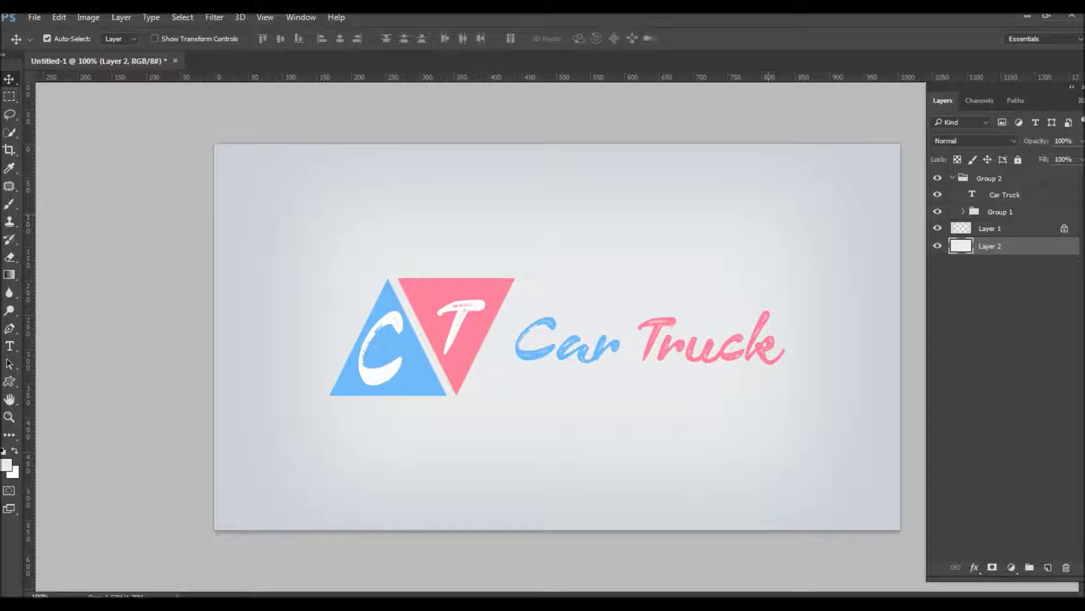
{"action": "key", "text": "ctrl"}
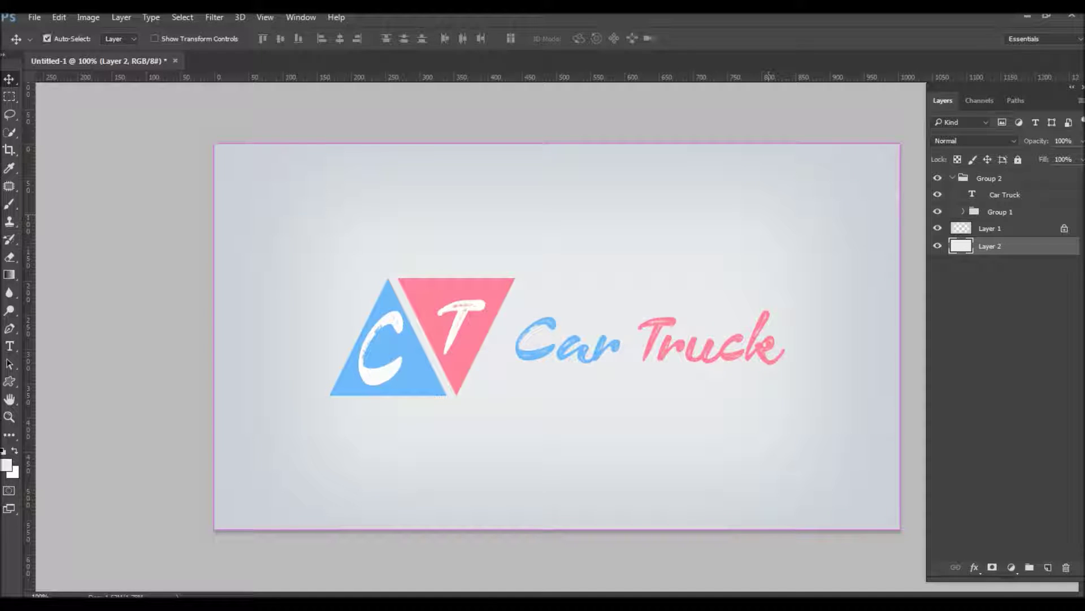